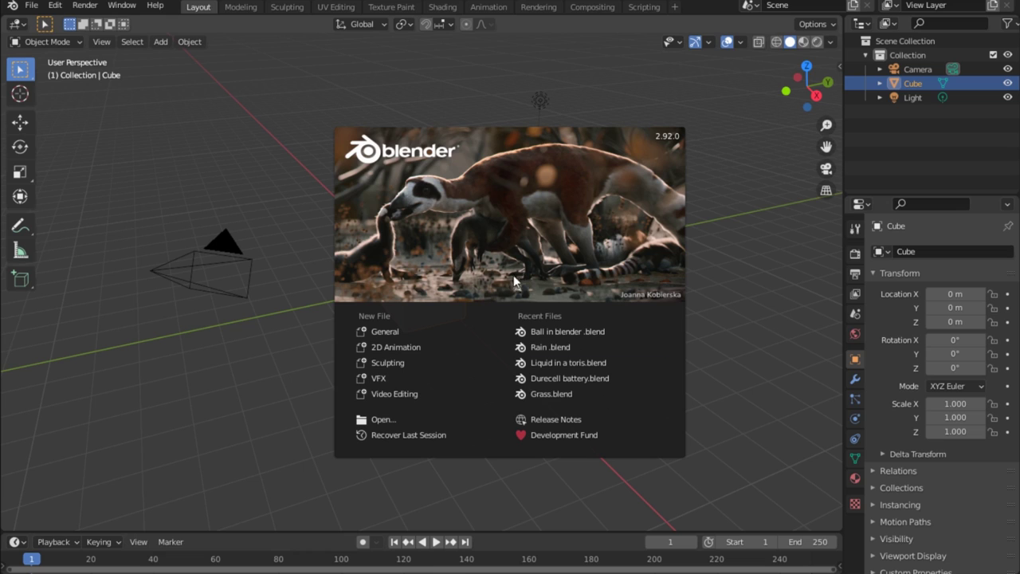
Start a new General file and delete the default cube.
left_click(391, 330)
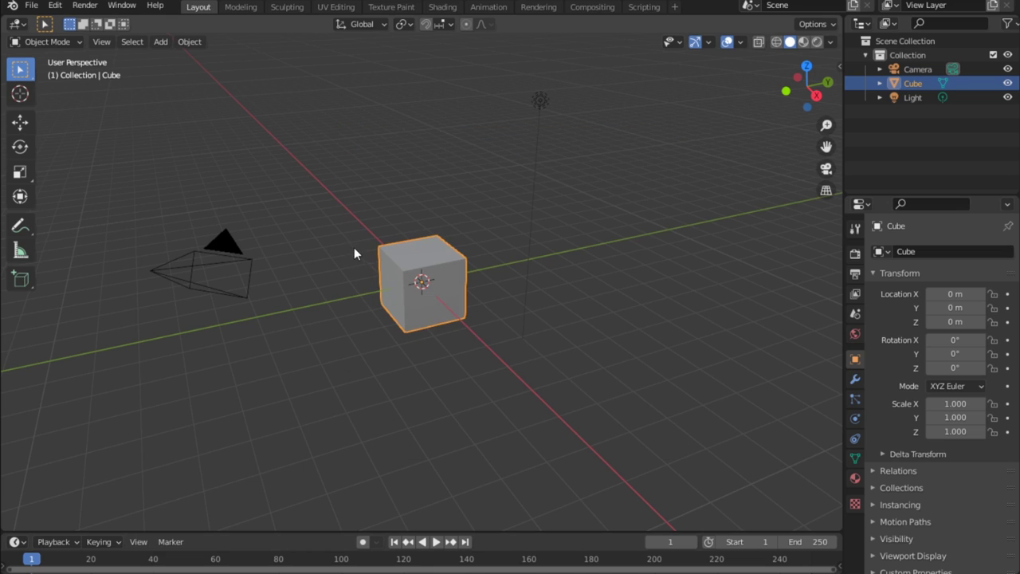
key("Delete")
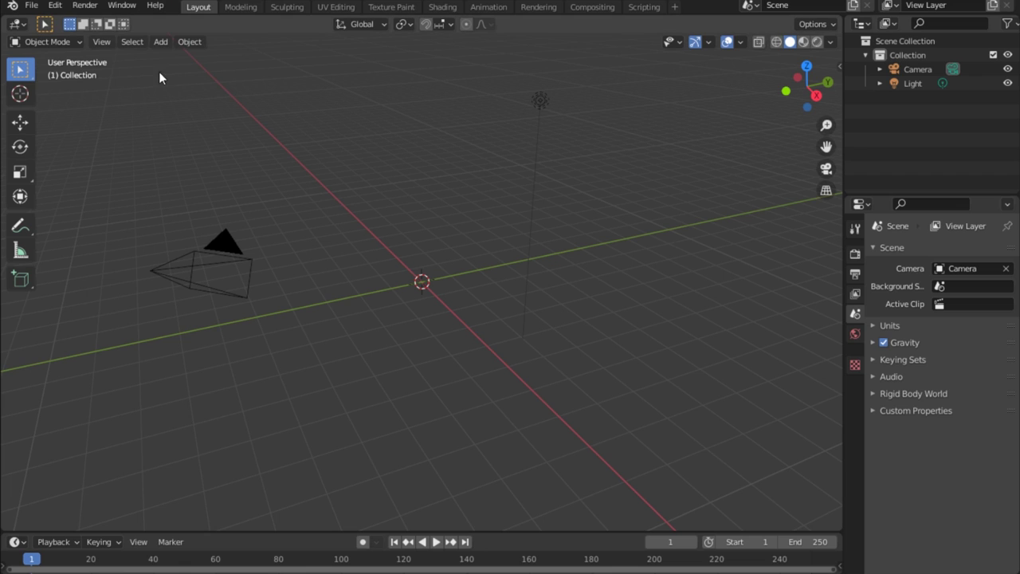
Add a Regular Solid math function mesh at the scene origin.
left_click(160, 41)
mouse_move(182, 61)
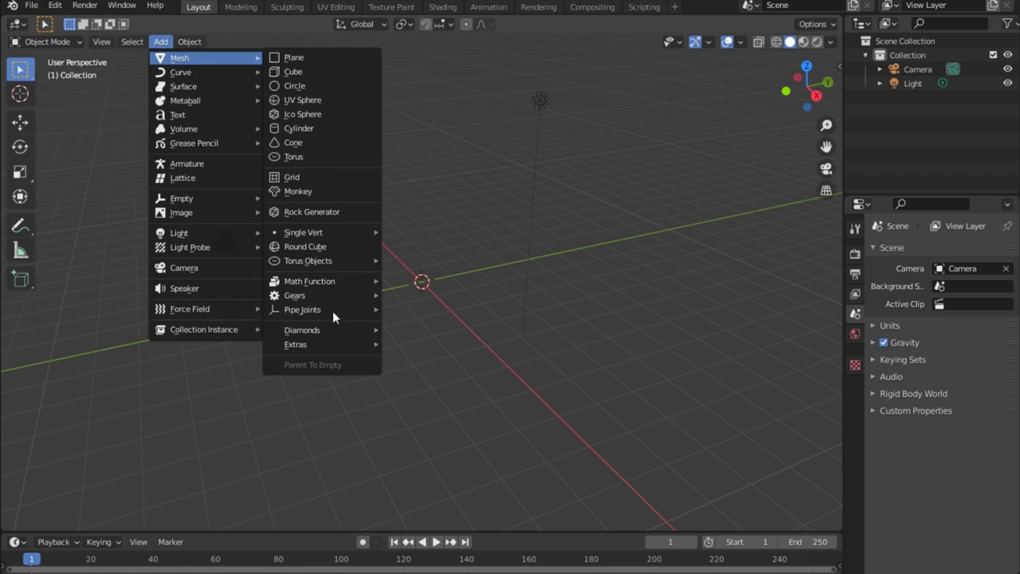
mouse_move(320, 282)
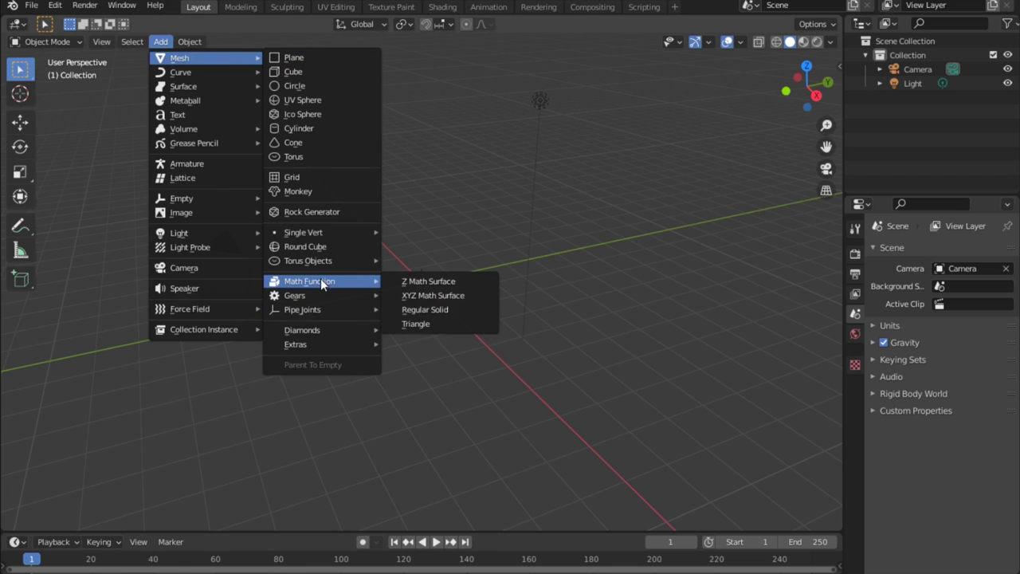
left_click(441, 310)
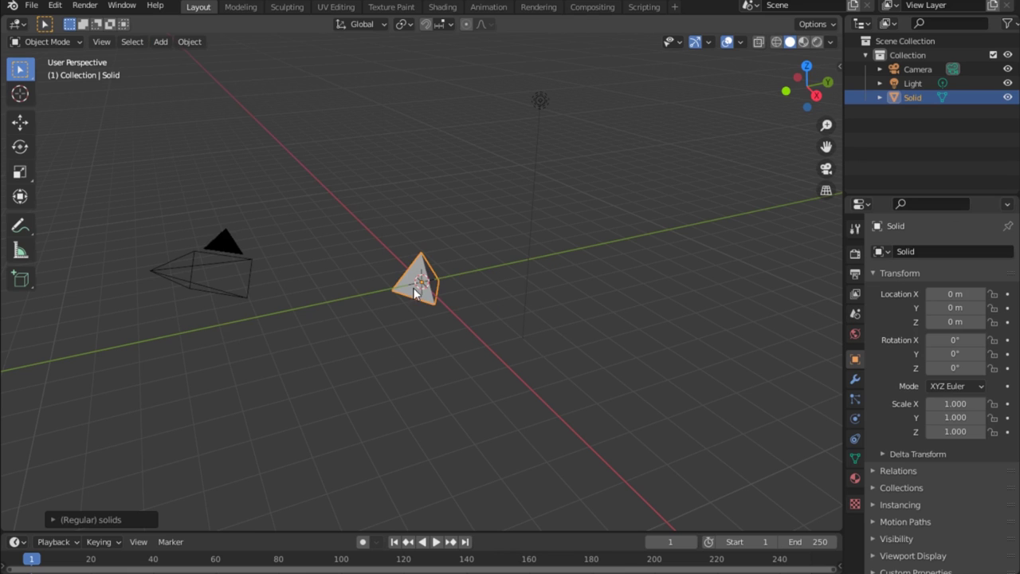
scroll(429, 292, "up", 10)
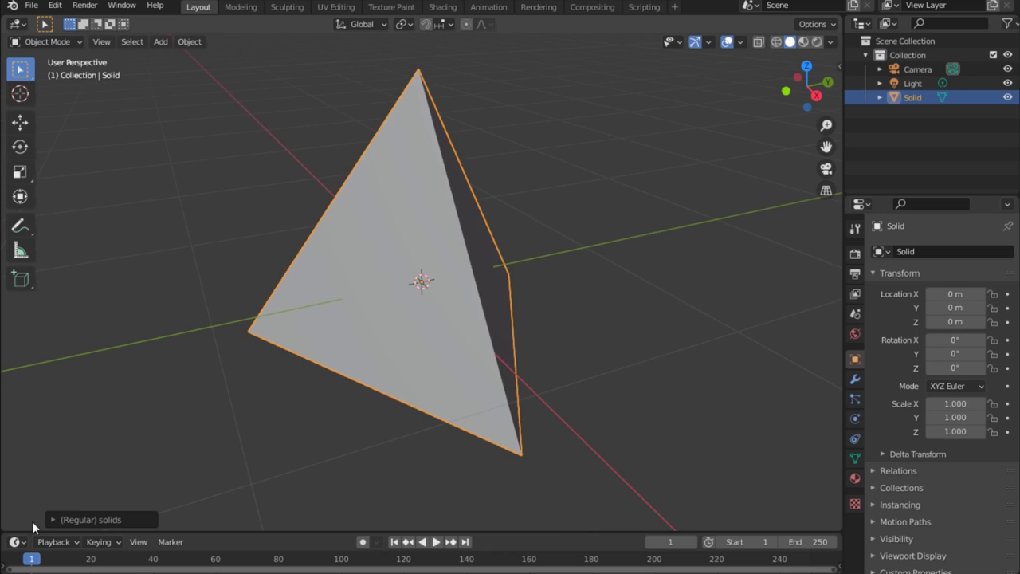
Change the new solid's shape to the Truncated Icosahedron preset.
left_click(54, 519)
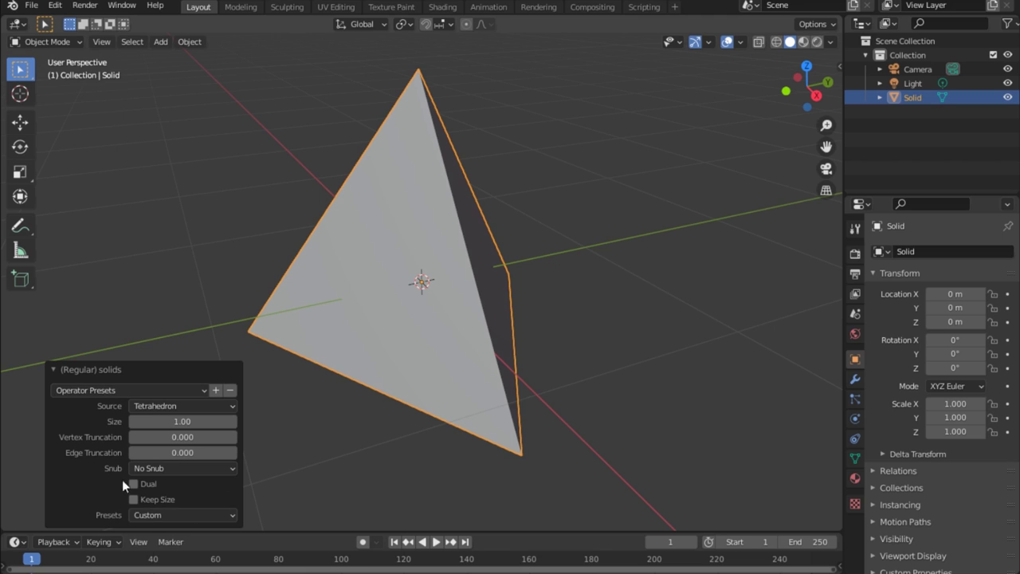
left_click(164, 514)
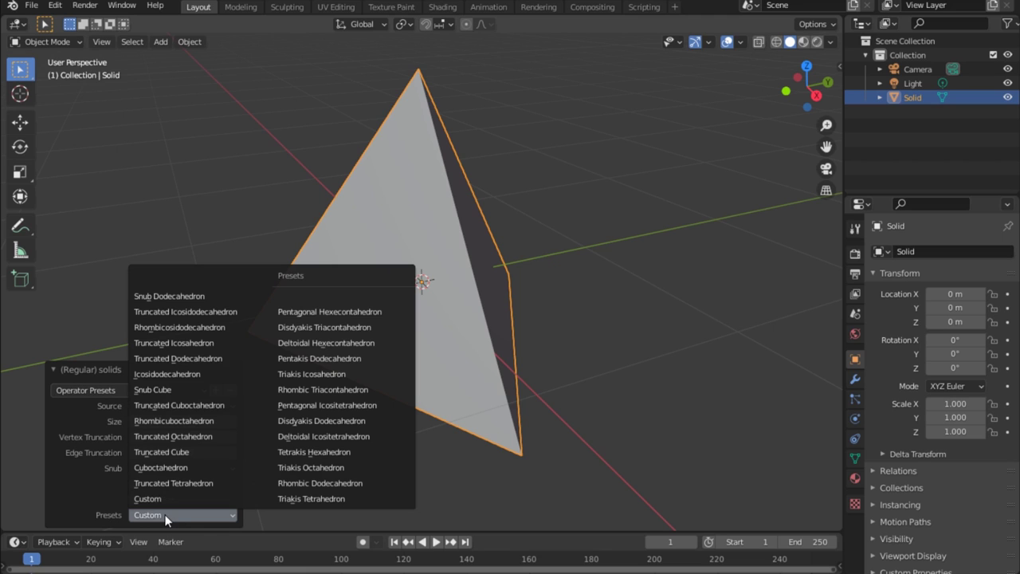
left_click(180, 342)
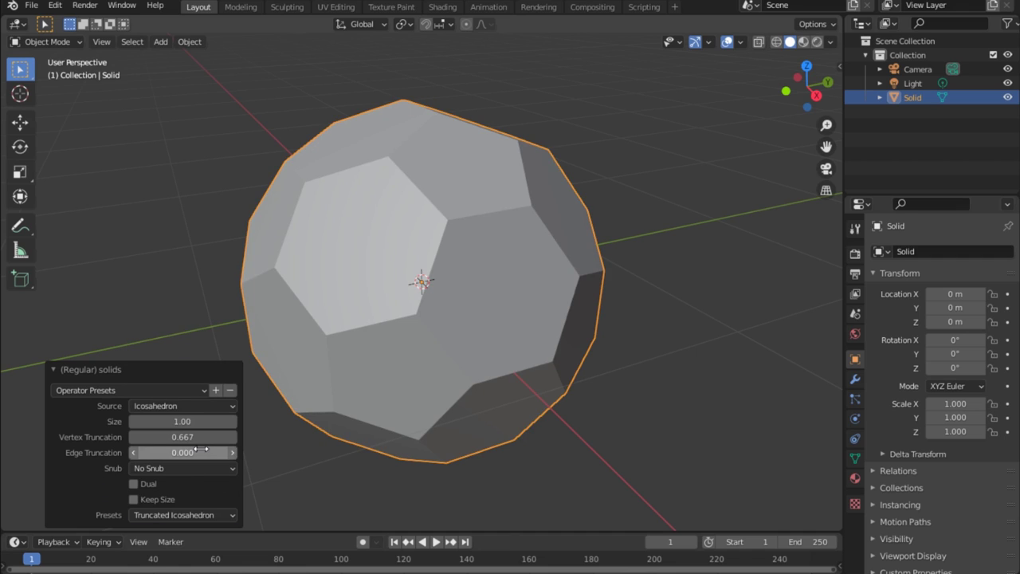
left_click(428, 338)
Put the solid into Edit Mode with edge selection active.
left_click(59, 43)
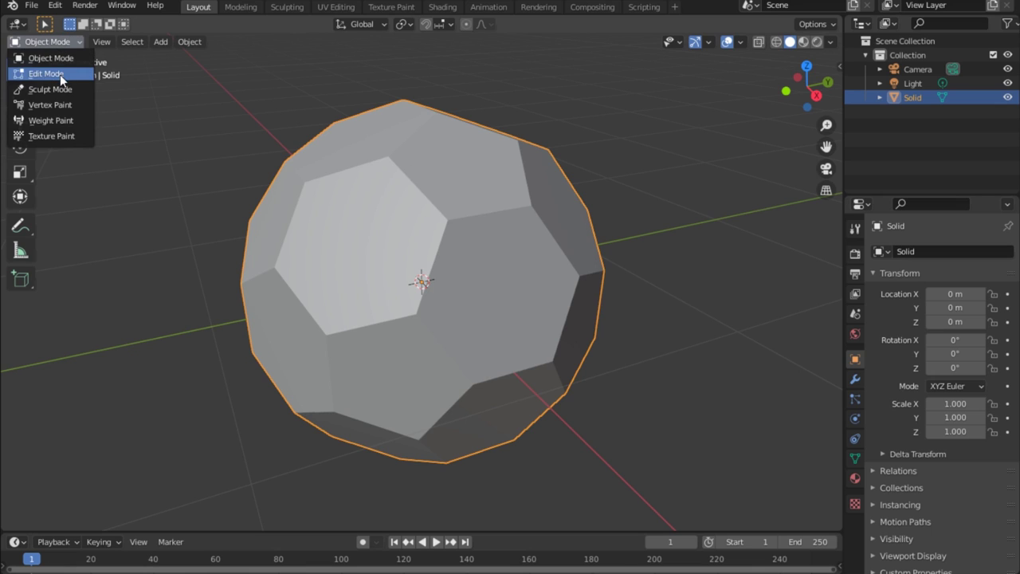
left_click(60, 74)
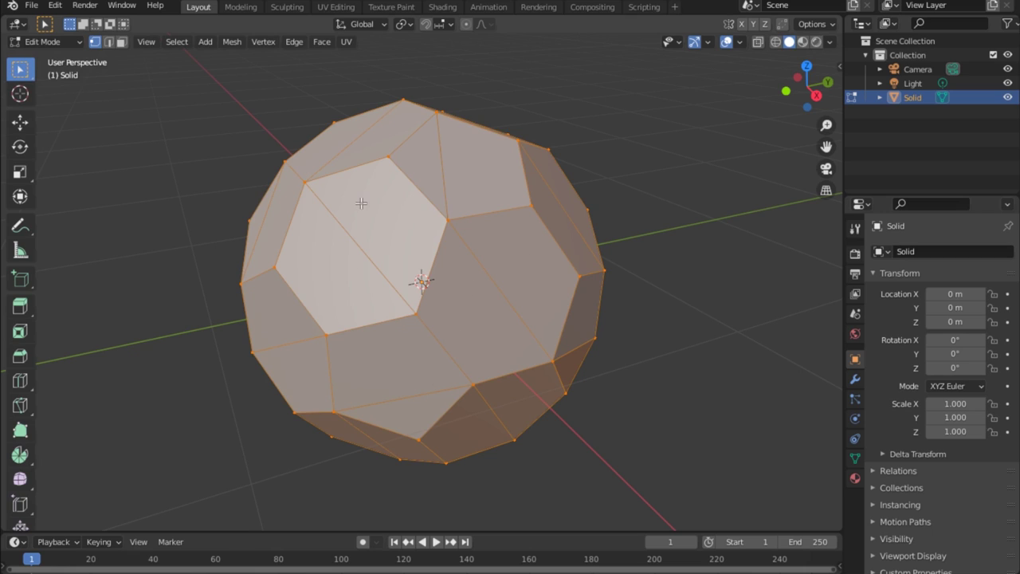
left_click_drag(796, 84, 450, 171)
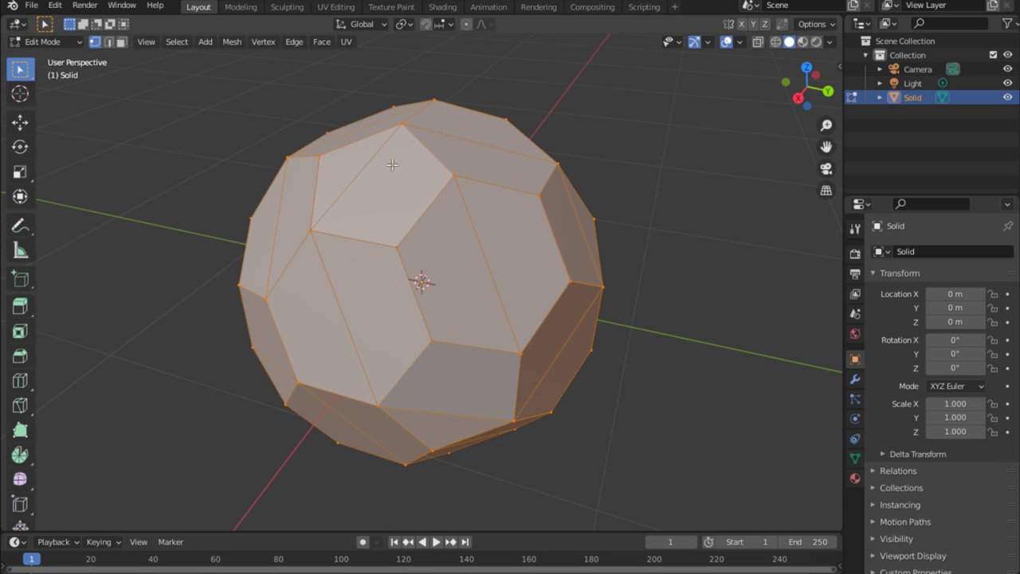
left_click(109, 41)
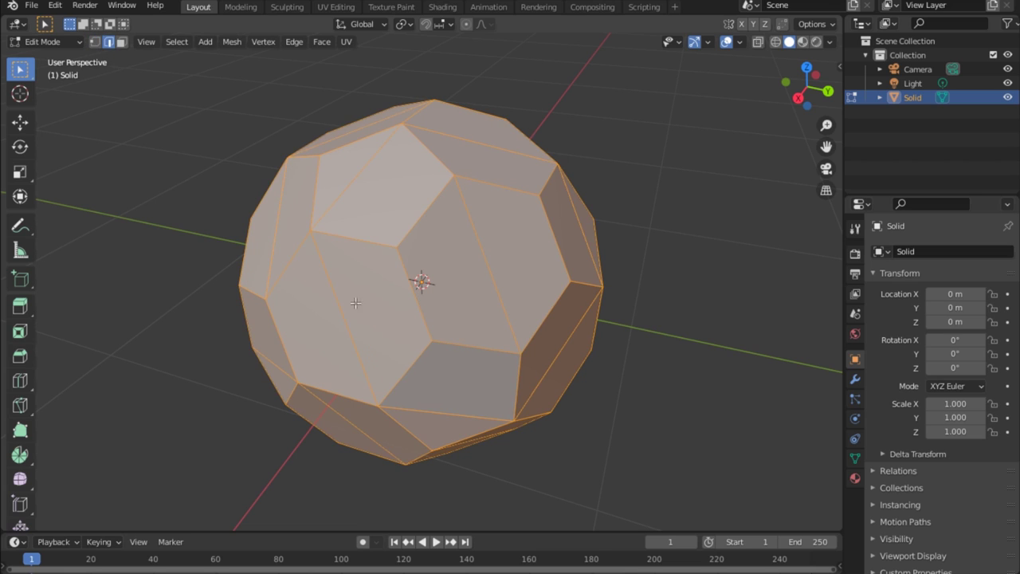
Select a hexagon's diagonal edge and all edges of similar length, and dissolve them.
left_click(464, 223)
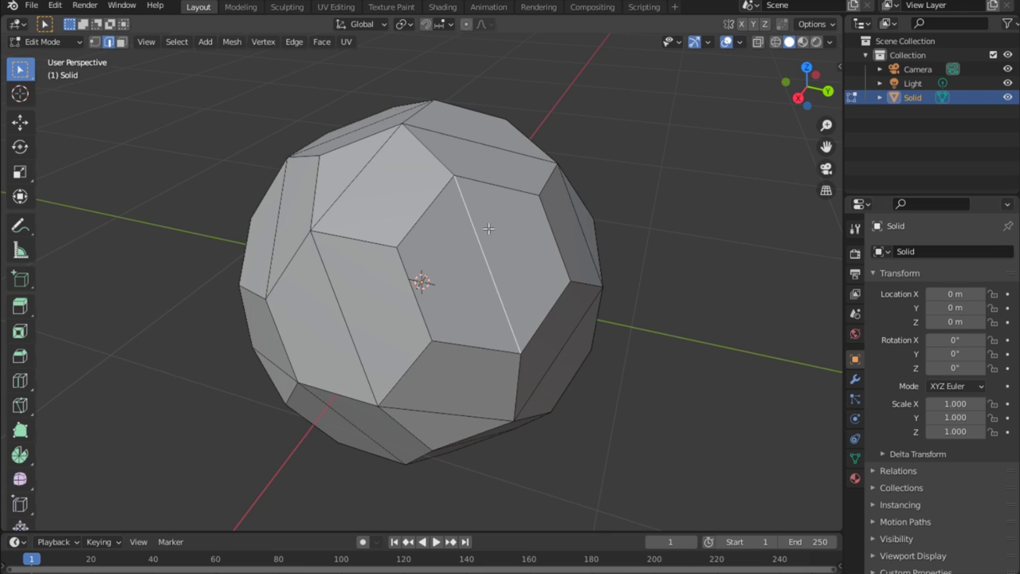
left_click(176, 42)
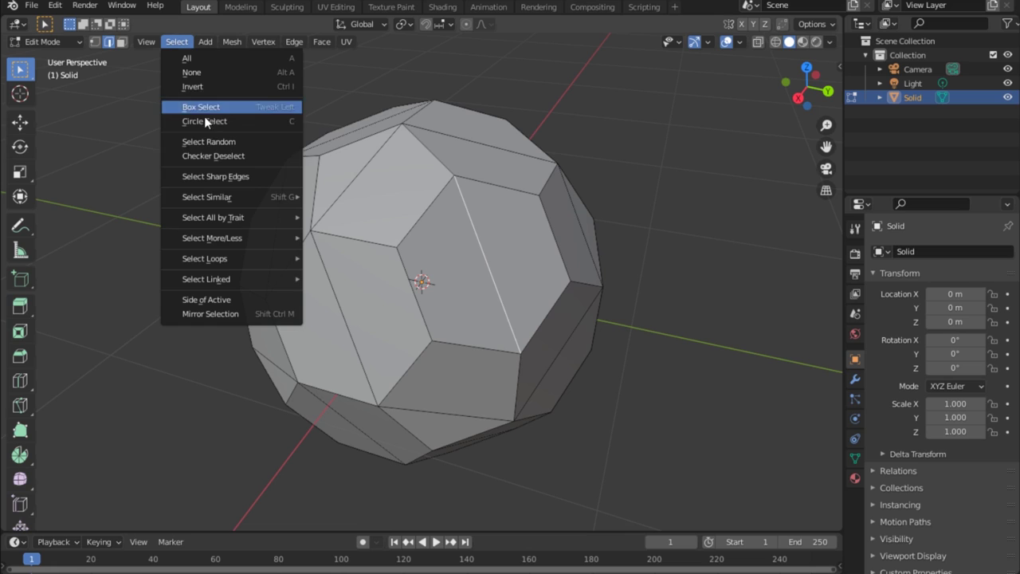
mouse_move(239, 198)
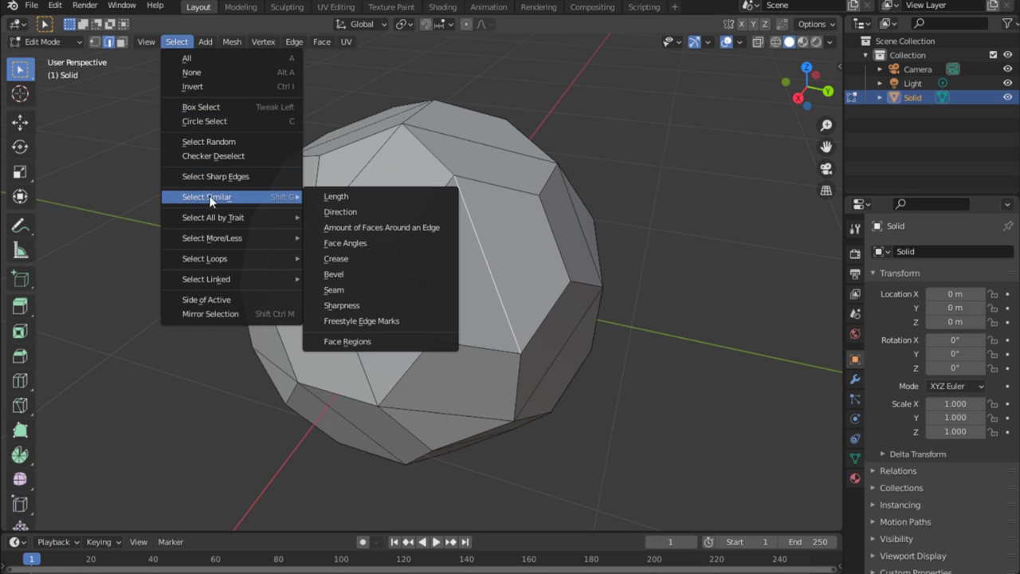
left_click(395, 196)
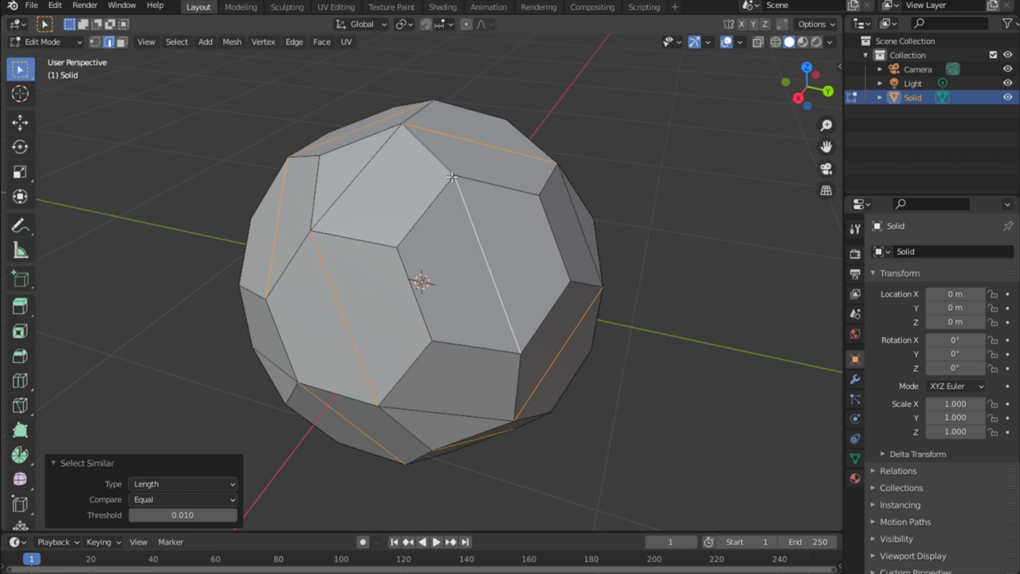
key("x")
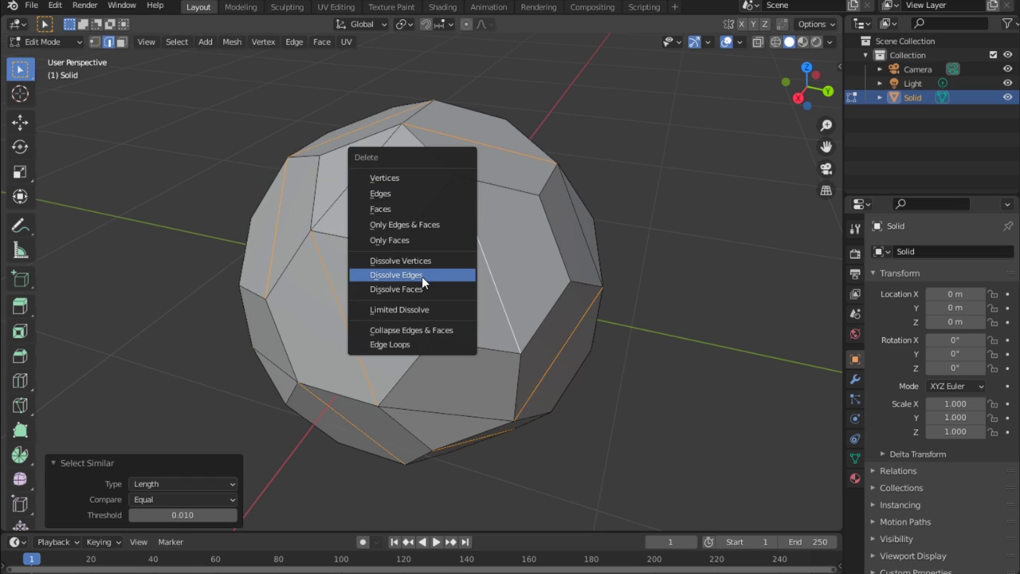
left_click(421, 275)
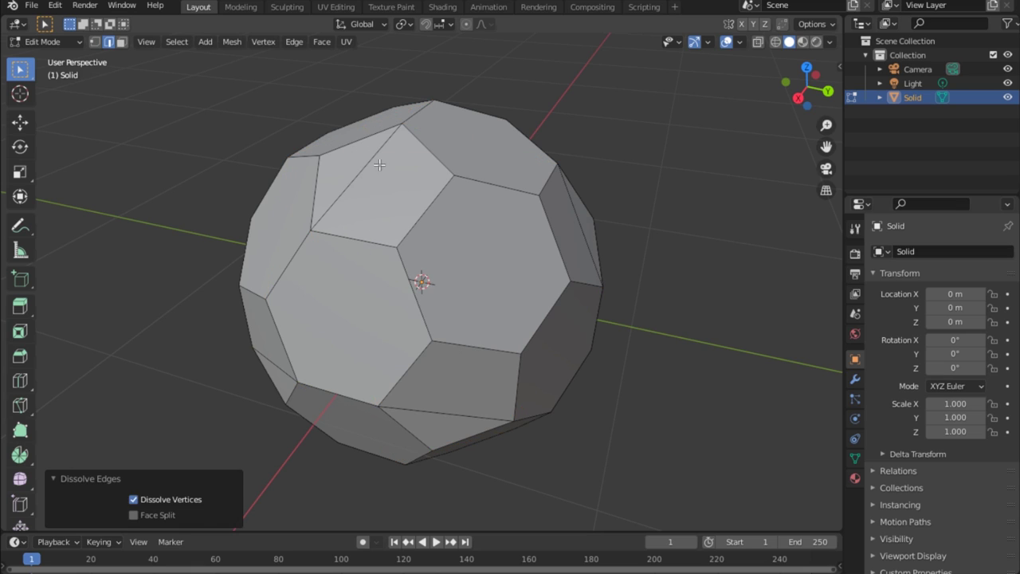
Select a pentagon's diagonal edge plus all edges of matching length, and dissolve them.
left_click(365, 169)
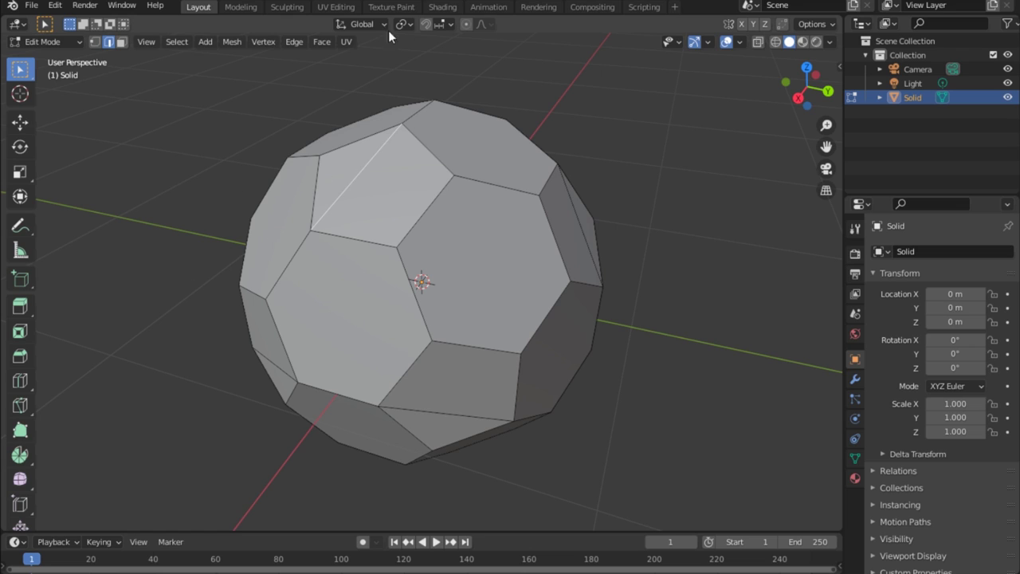
left_click(177, 41)
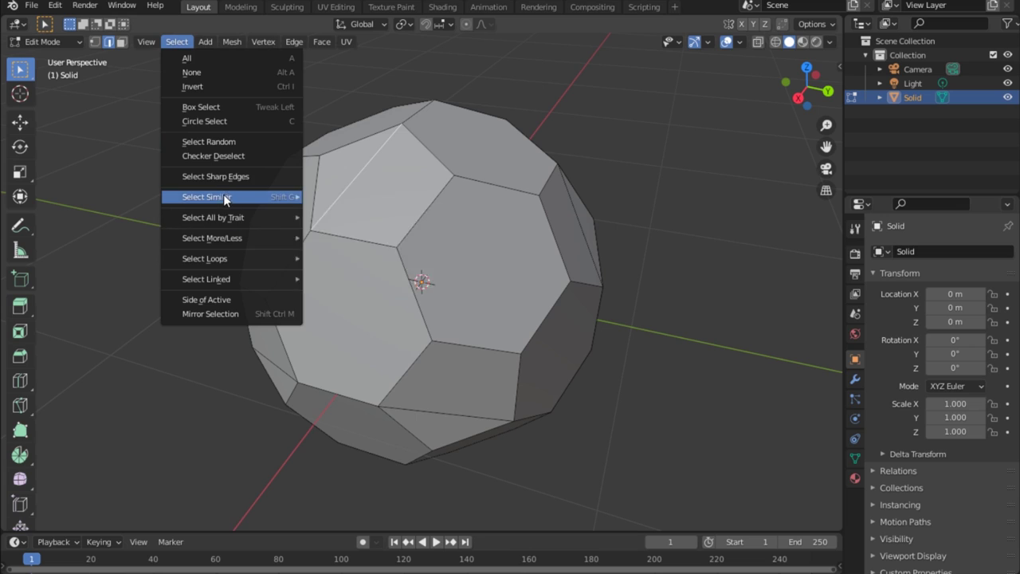
mouse_move(206, 200)
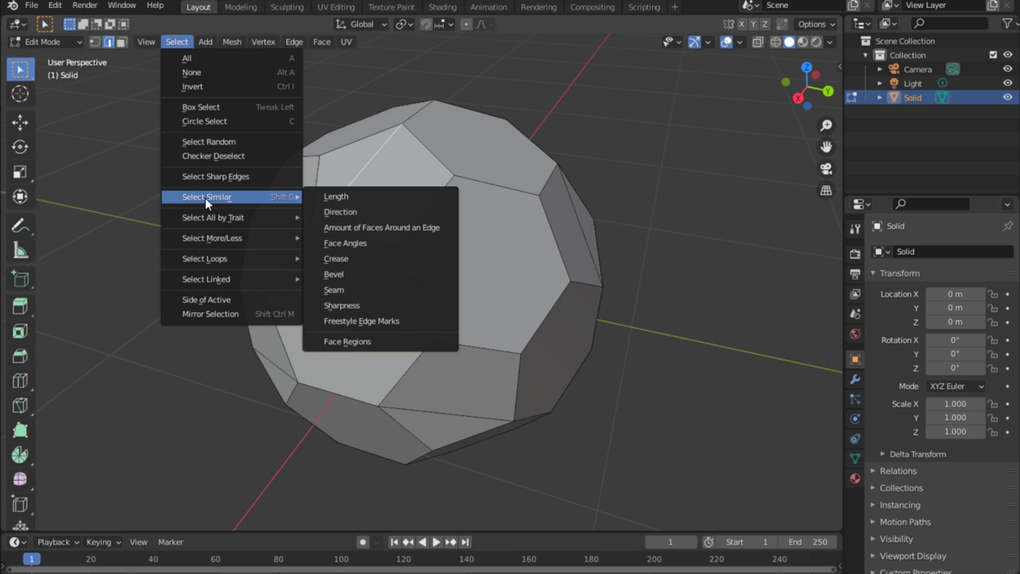
left_click(367, 194)
key("x")
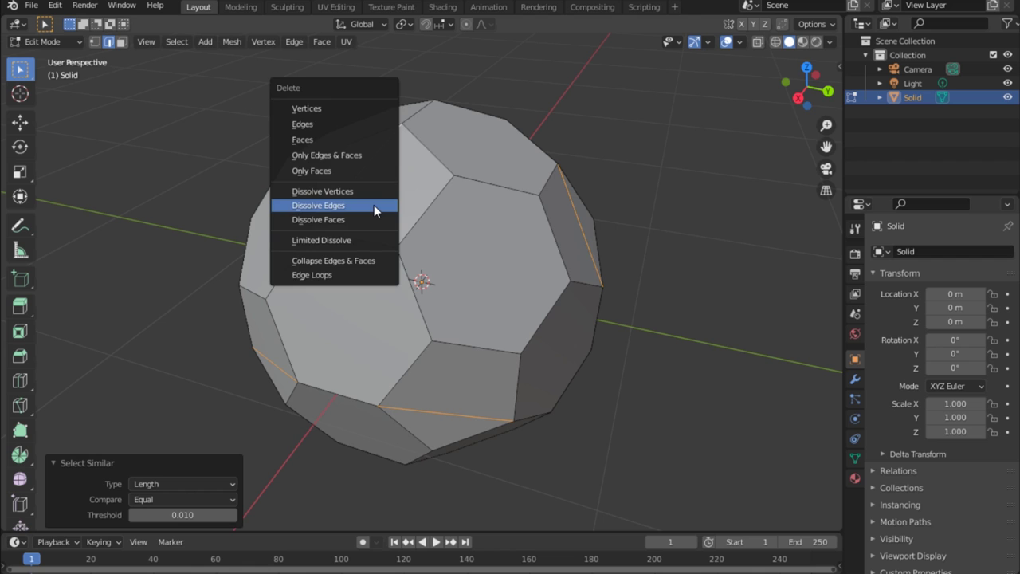
left_click(374, 204)
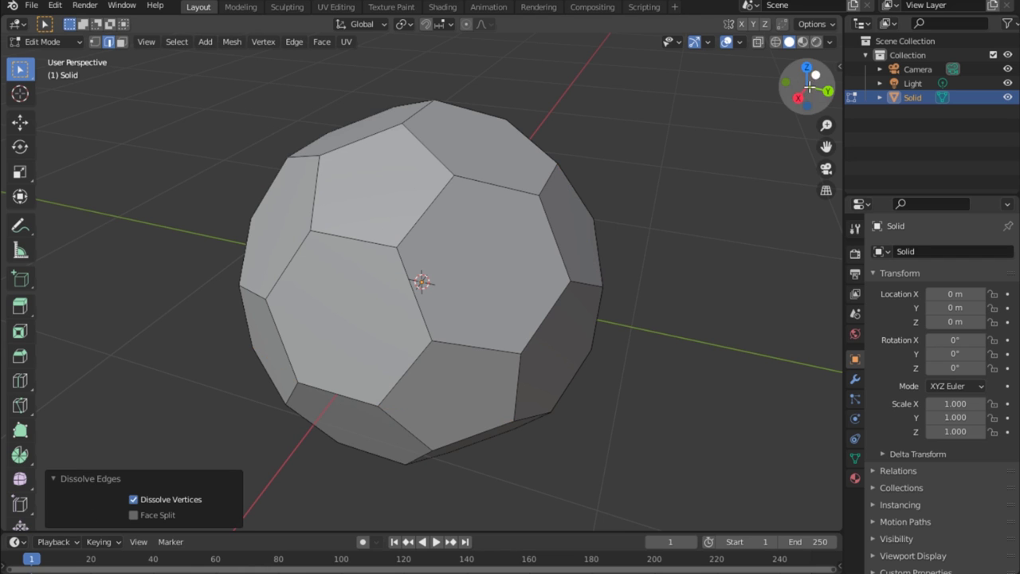
Return the solid to Object Mode and show its material properties.
mouse_move(807, 86)
left_mouse_down()
mouse_move(784, 100)
mouse_move(801, 89)
left_mouse_up()
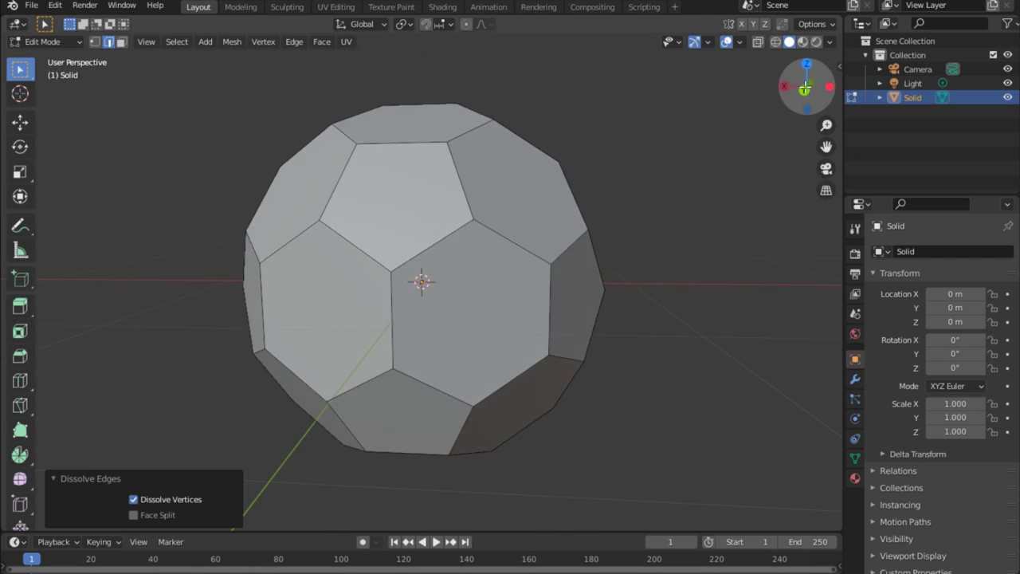
left_click(47, 42)
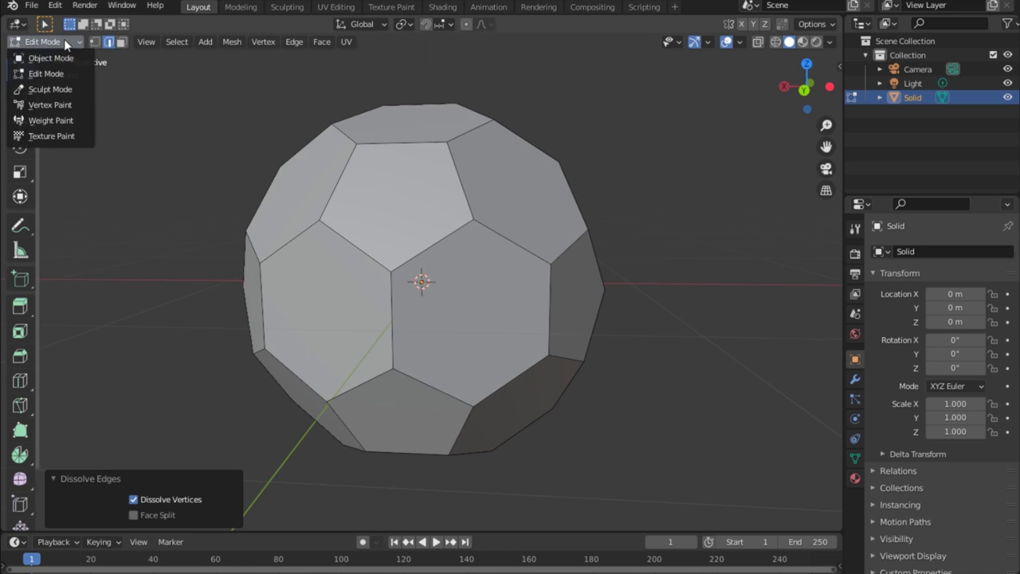
left_click(53, 58)
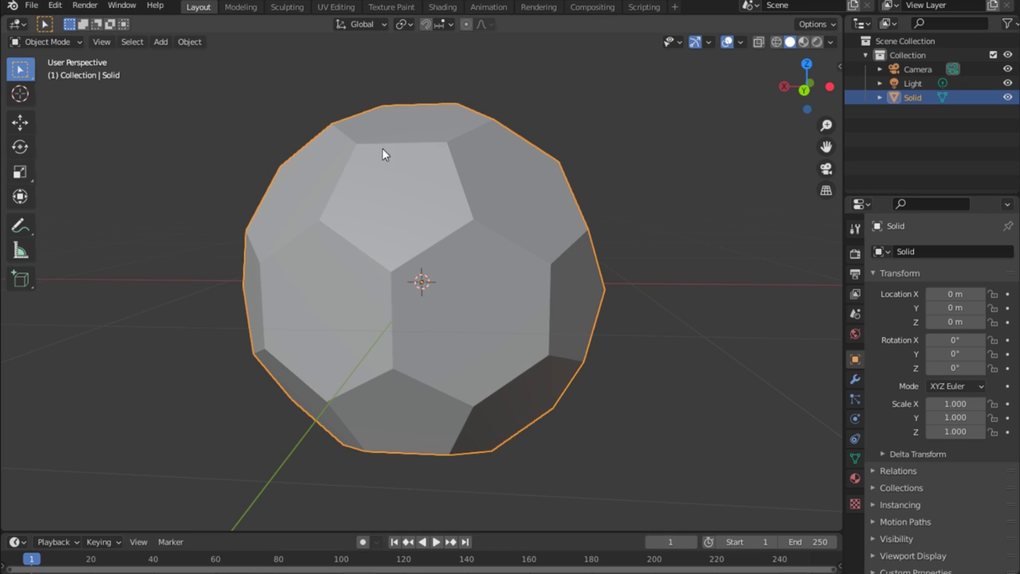
left_click(856, 478)
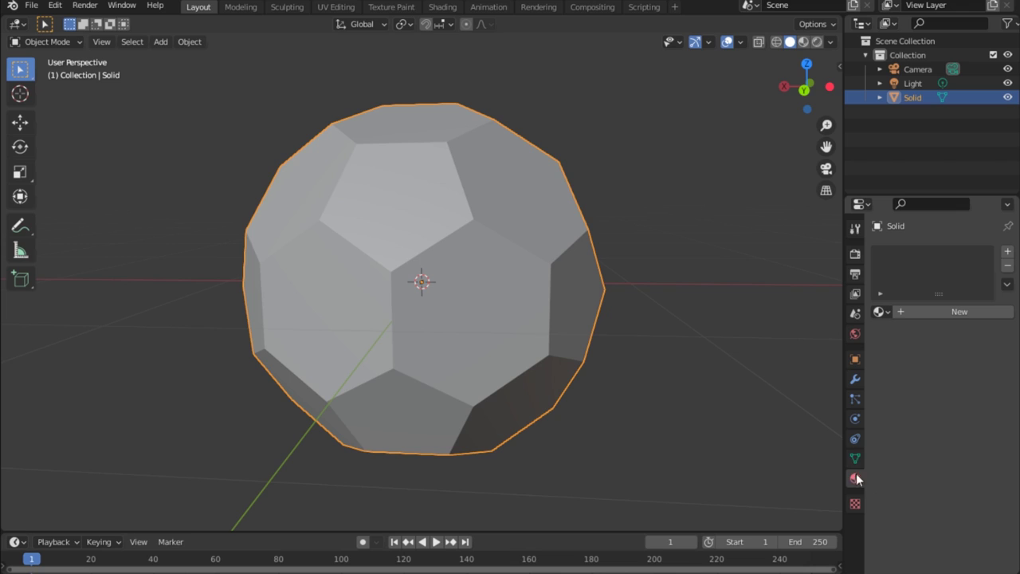
left_click(954, 312)
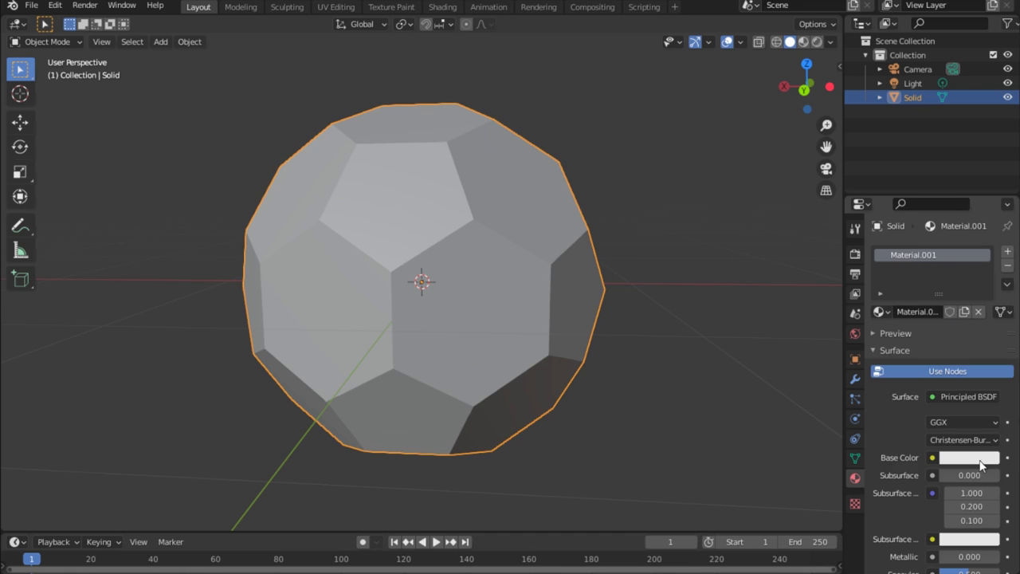
left_click(901, 333)
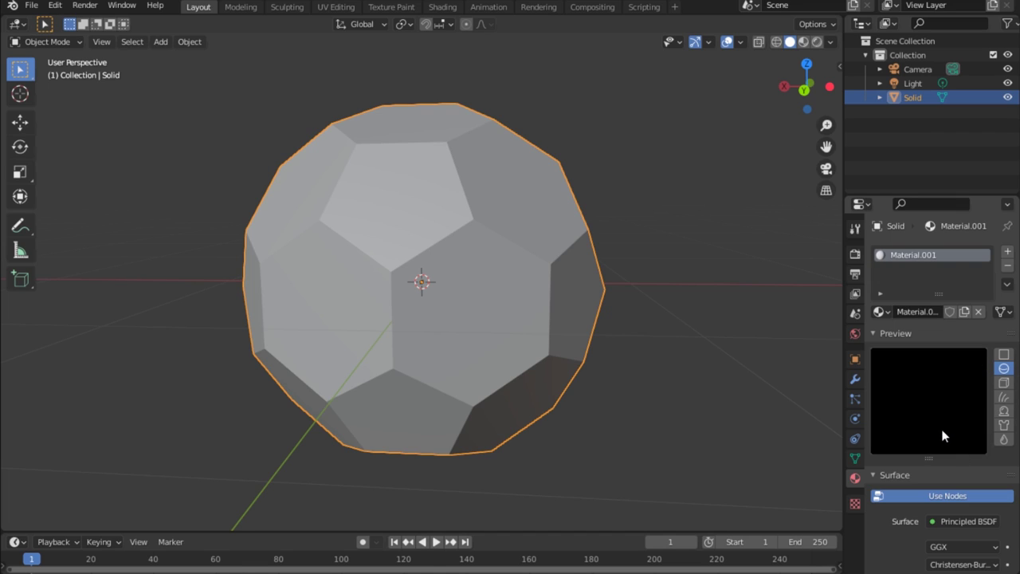
key("ctrl+z")
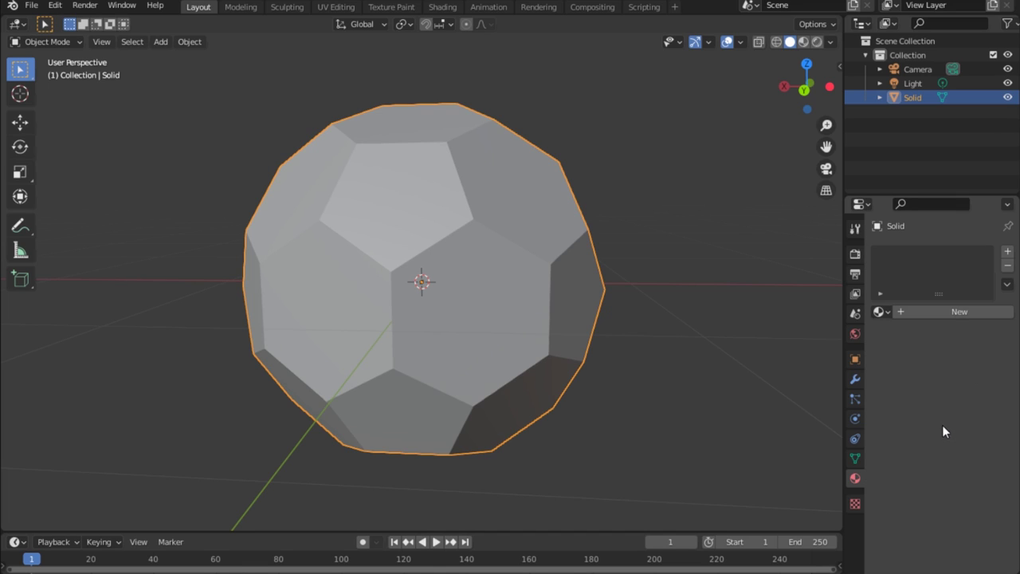
Create a new material for the solid and collapse its preview to reach the surface settings.
left_click(954, 313)
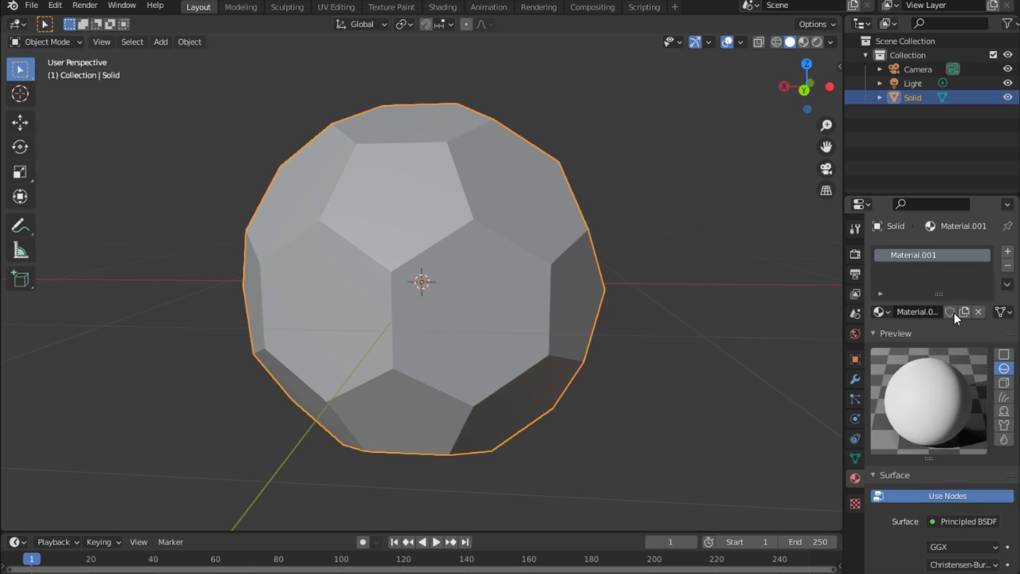
left_click(871, 332)
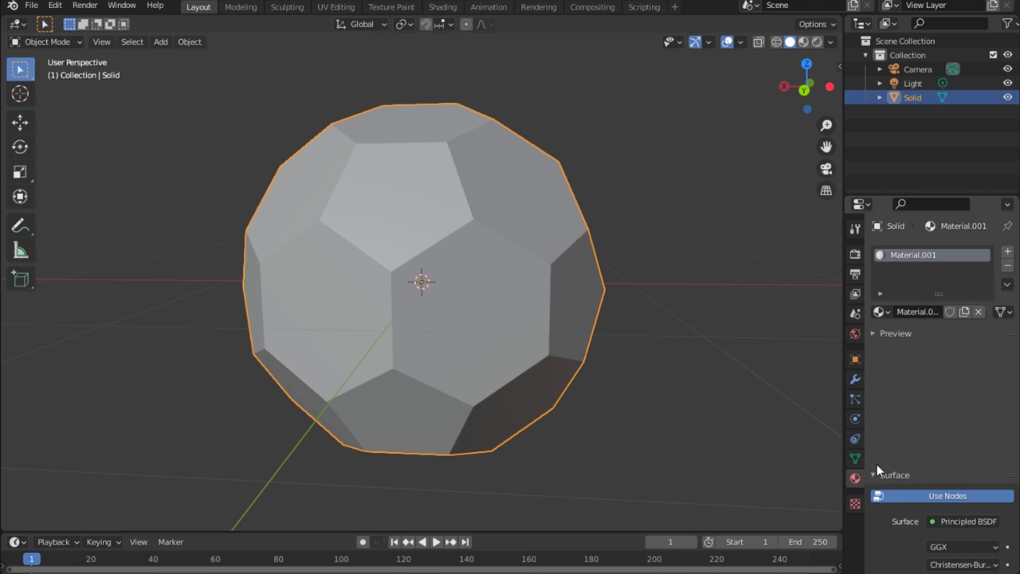
scroll(875, 468, "down", 5)
scroll(913, 342, "down", 1)
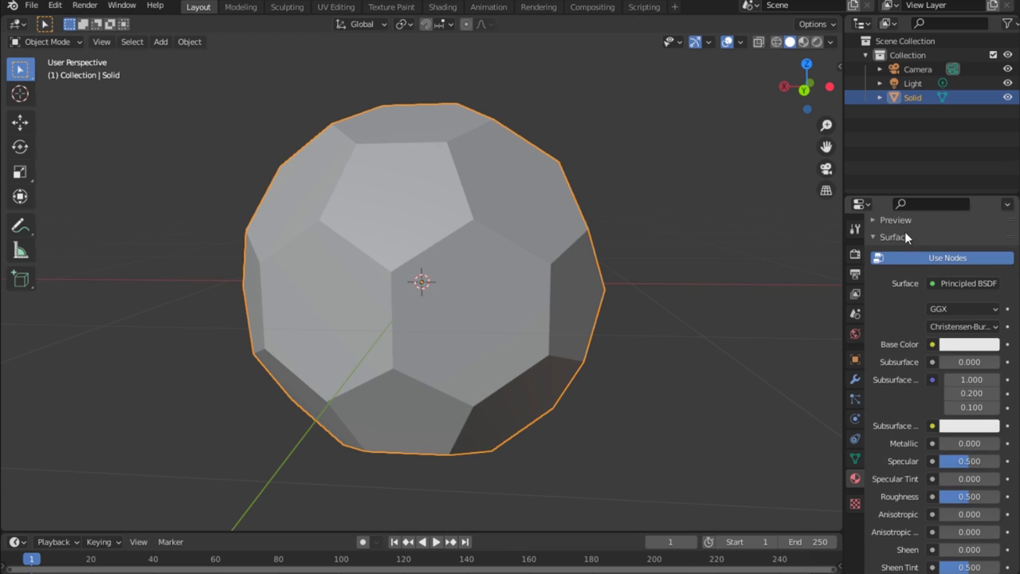
scroll(911, 315, "up", 2)
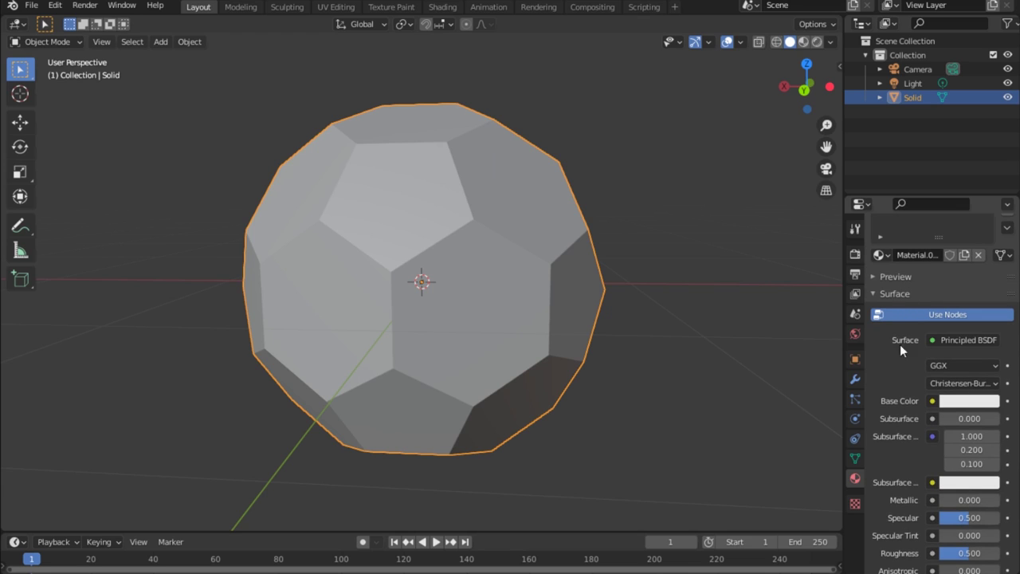
Set the new material's base color to pure white.
left_click(975, 403)
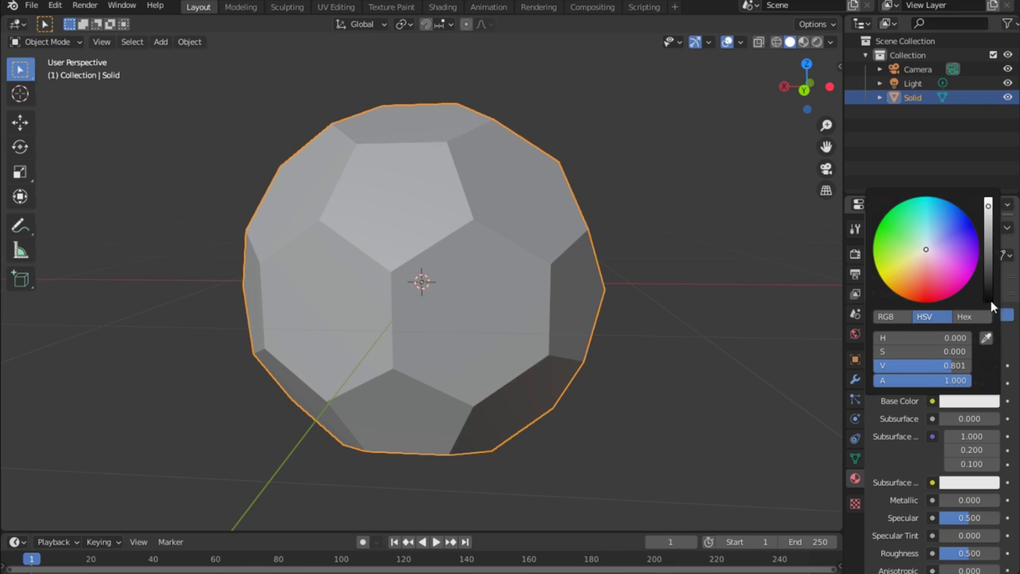
left_click(989, 200)
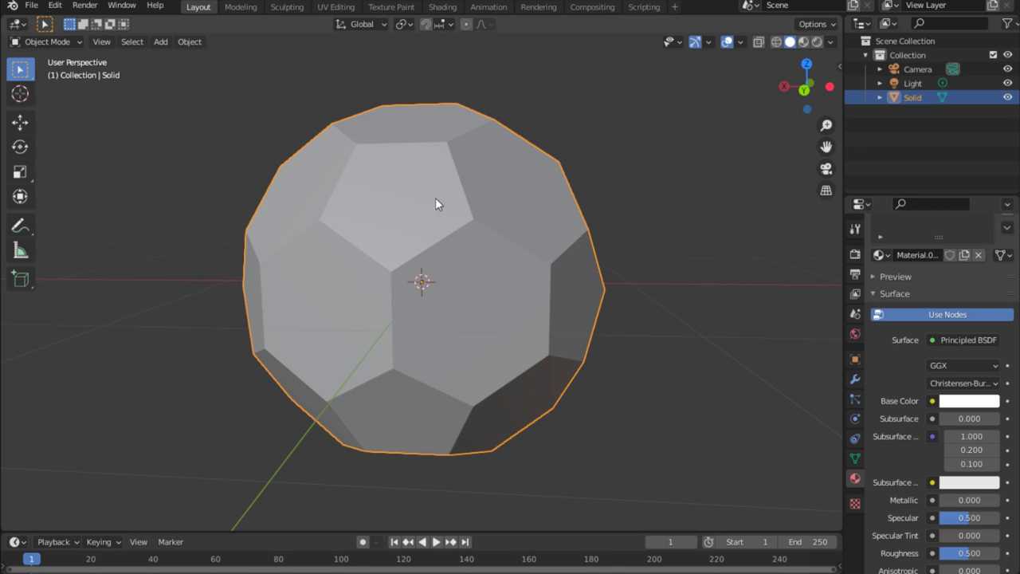
In Edit Mode with face selection, pick one hexagon and select all faces of similar area.
left_click(71, 41)
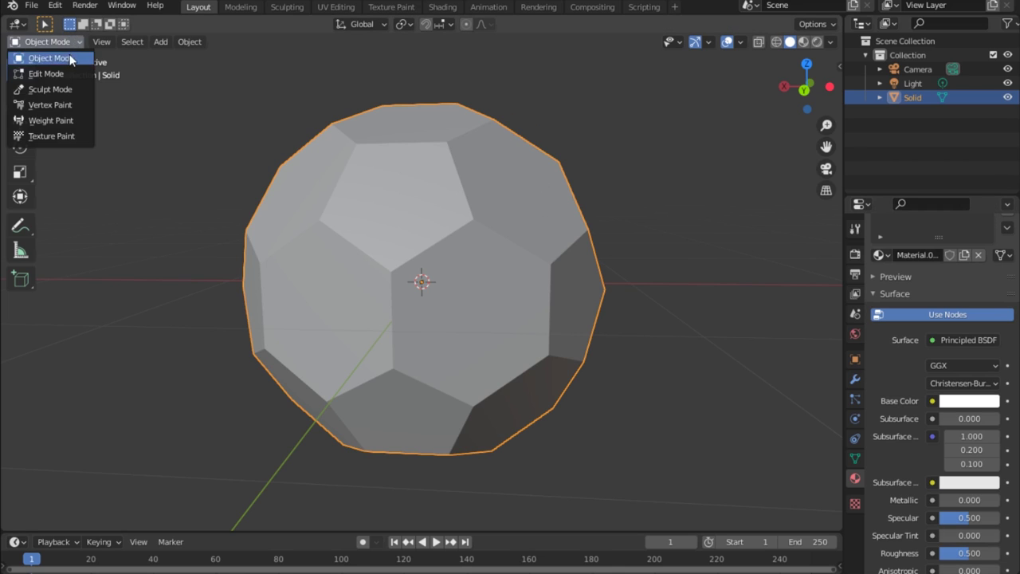
left_click(76, 73)
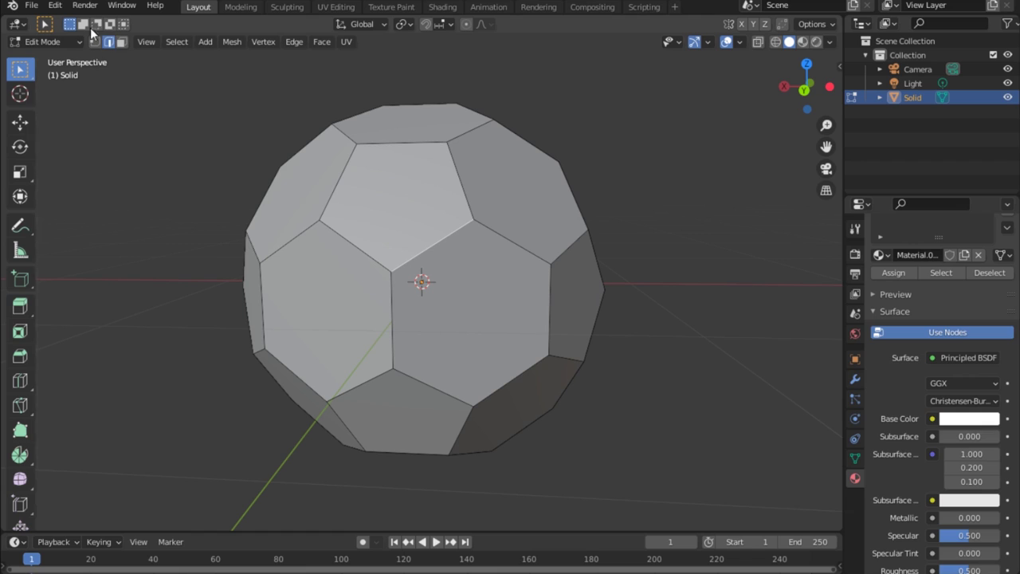
left_click(121, 42)
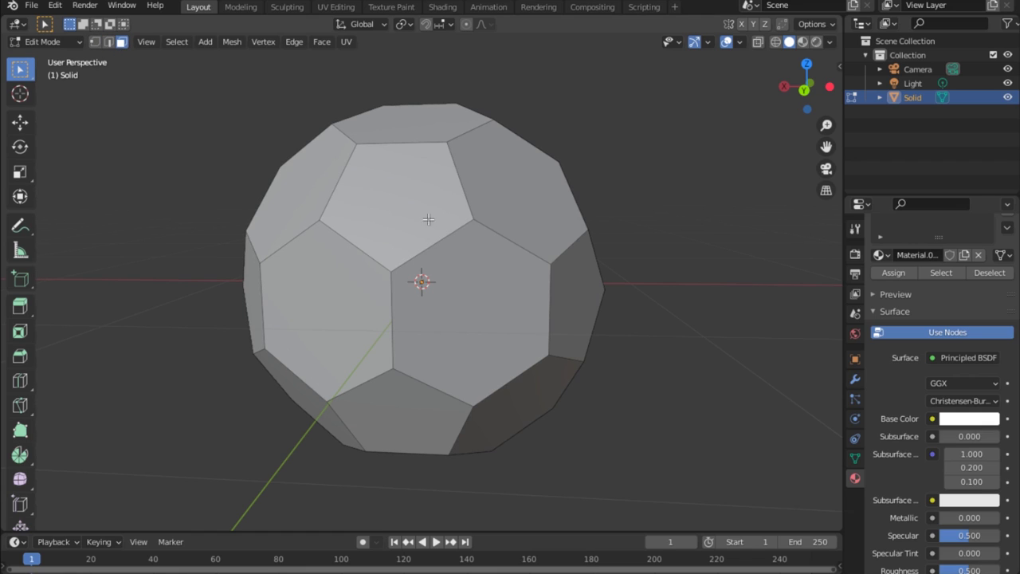
left_click(499, 290)
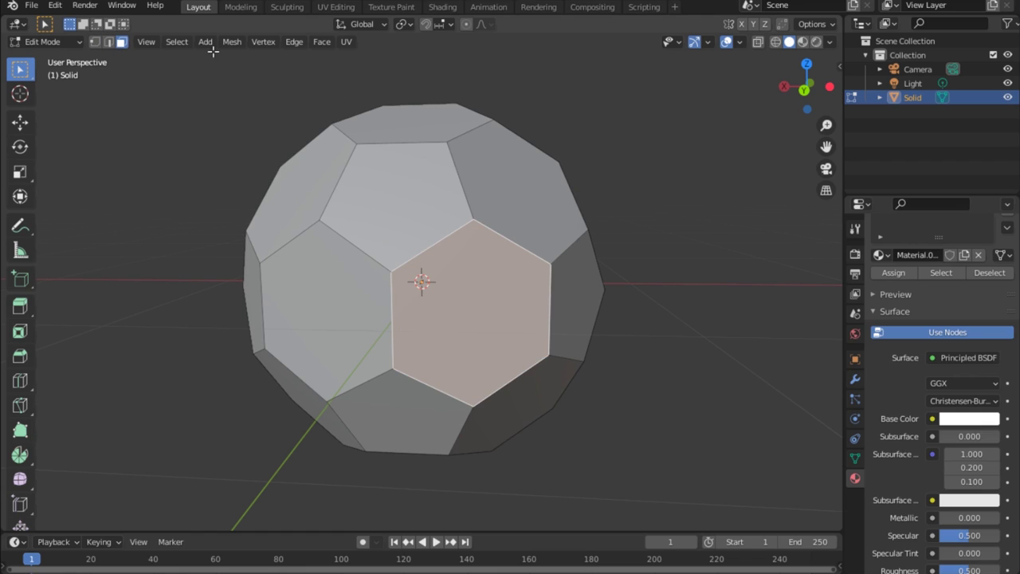
left_click(175, 43)
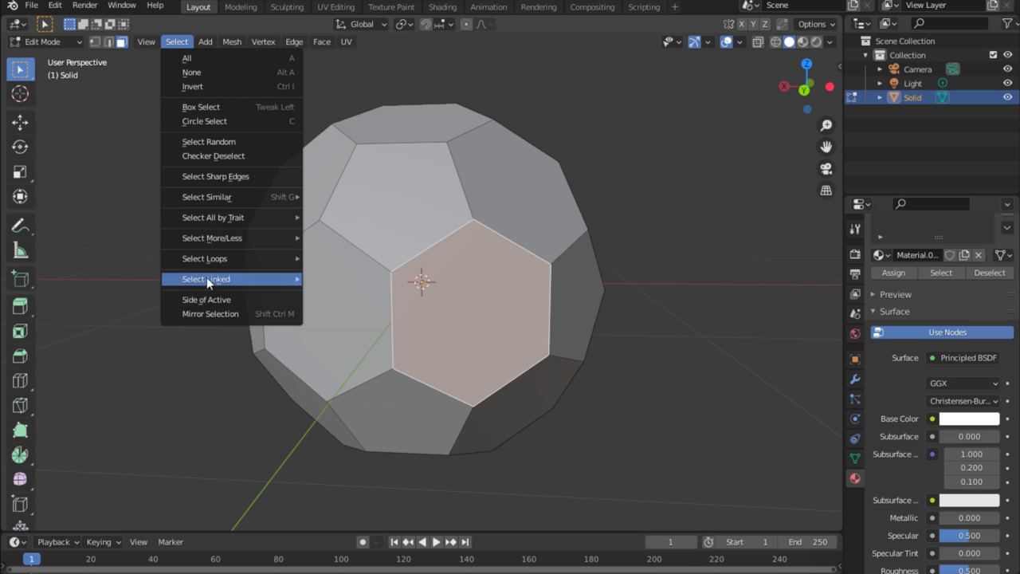
mouse_move(235, 200)
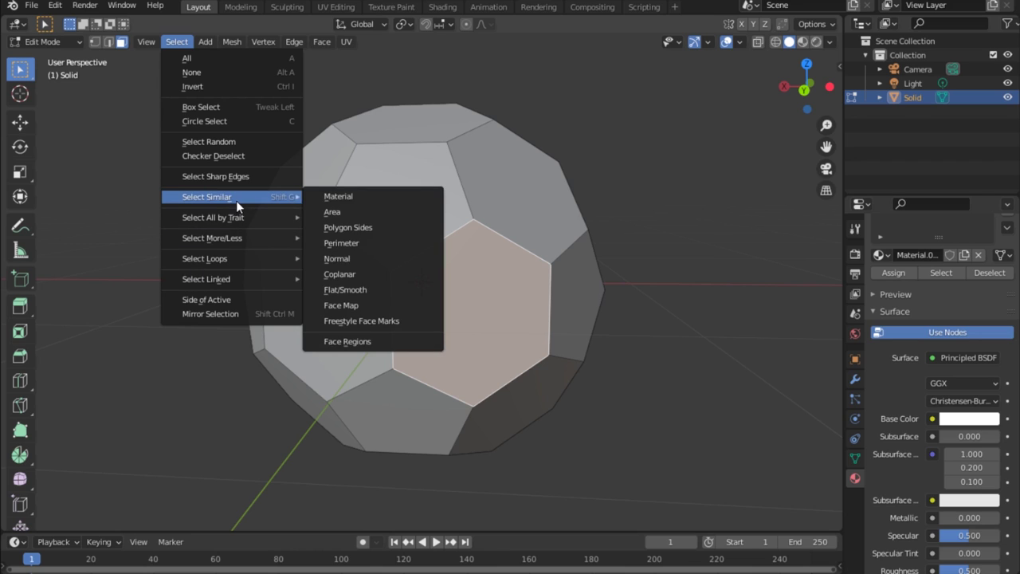
left_click(360, 214)
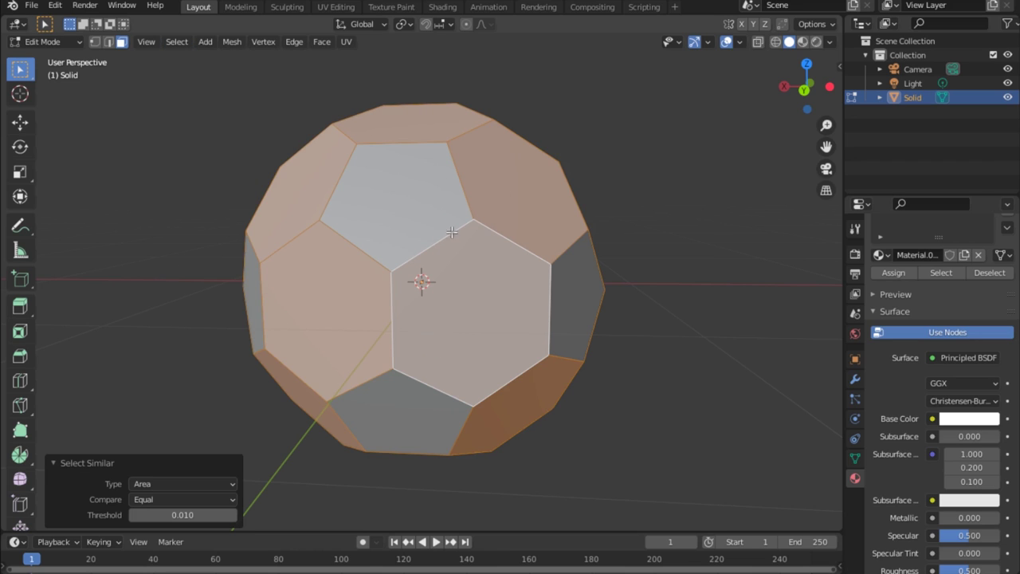
Invert the face selection so that only the pentagons around the solid are selected.
left_click_drag(806, 86, 765, 99)
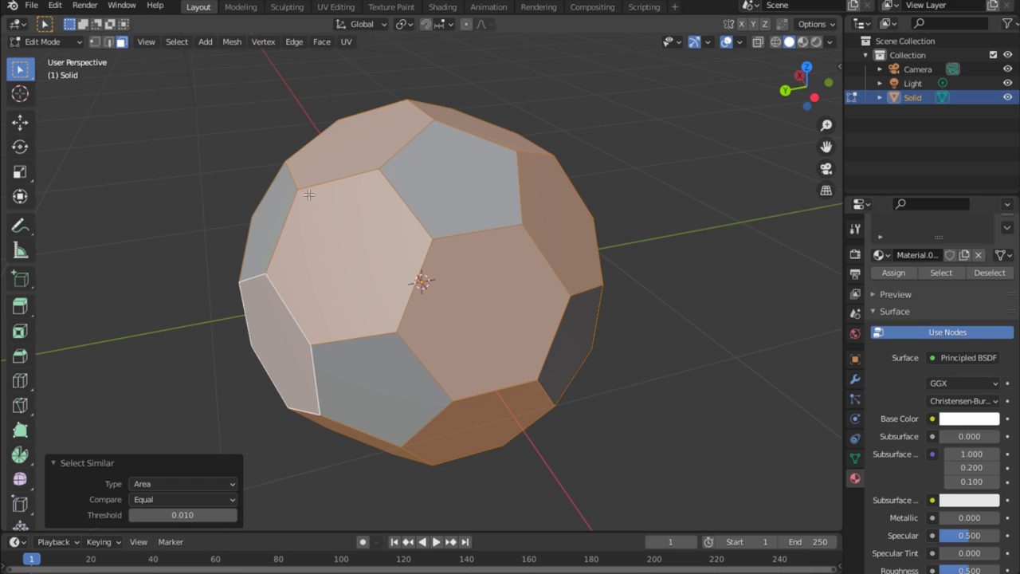
key("ctrl+i")
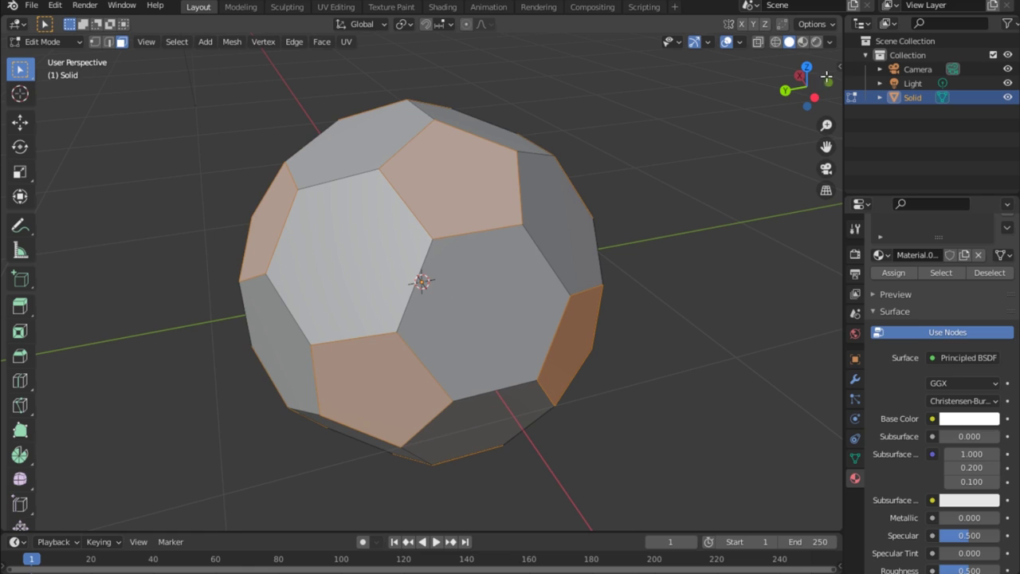
left_click_drag(826, 77, 350, 225)
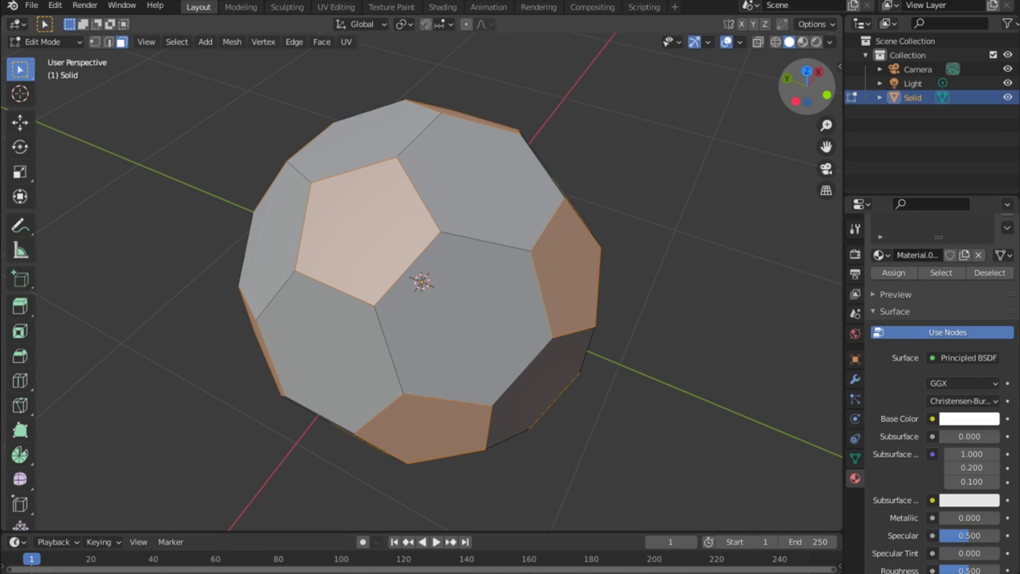
left_click_drag(806, 89, 669, 220)
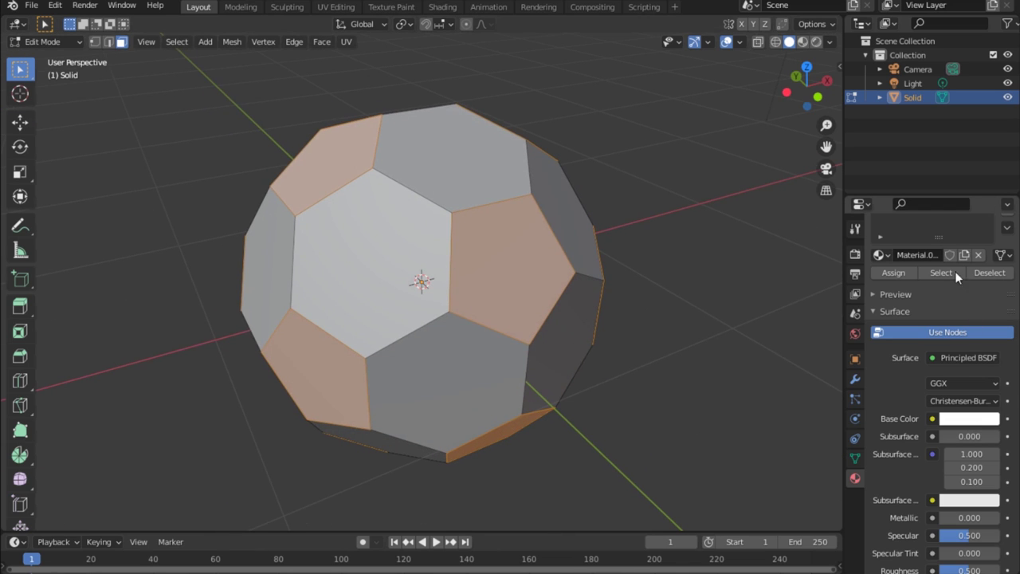
Add a second material slot with a new material and assign it to the selected pentagons.
scroll(936, 254, "up", 2)
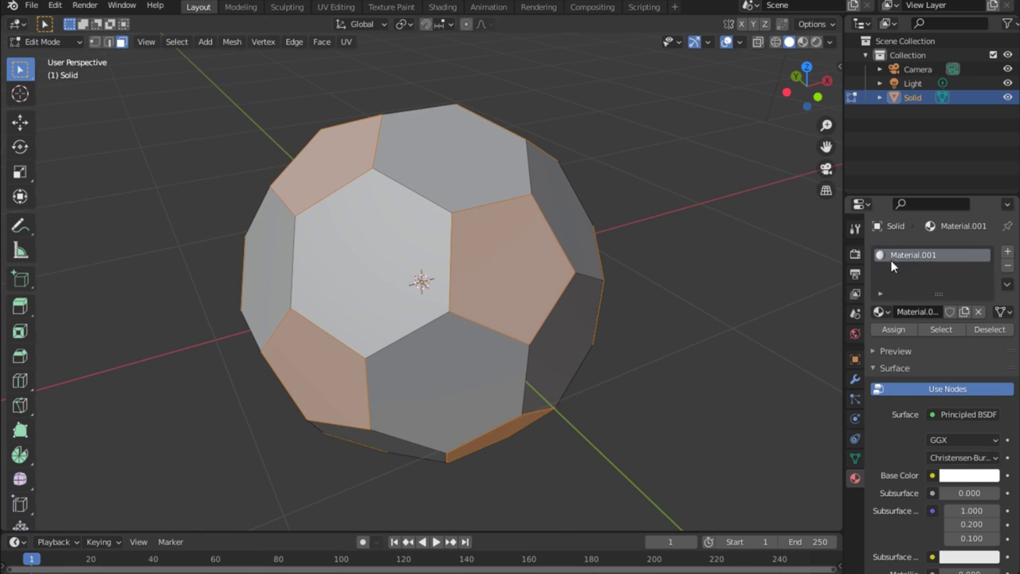
left_click(1006, 254)
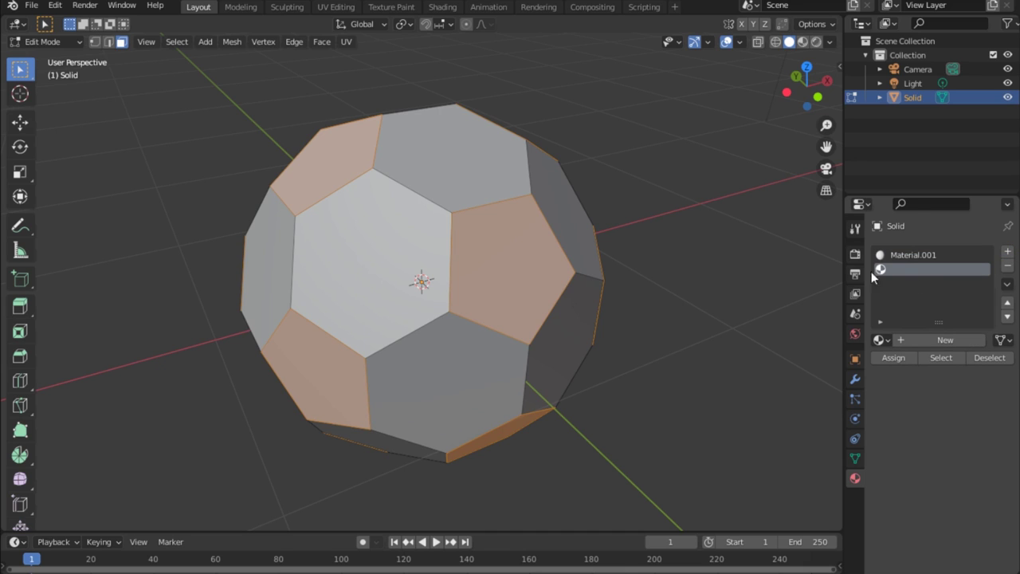
left_click(944, 340)
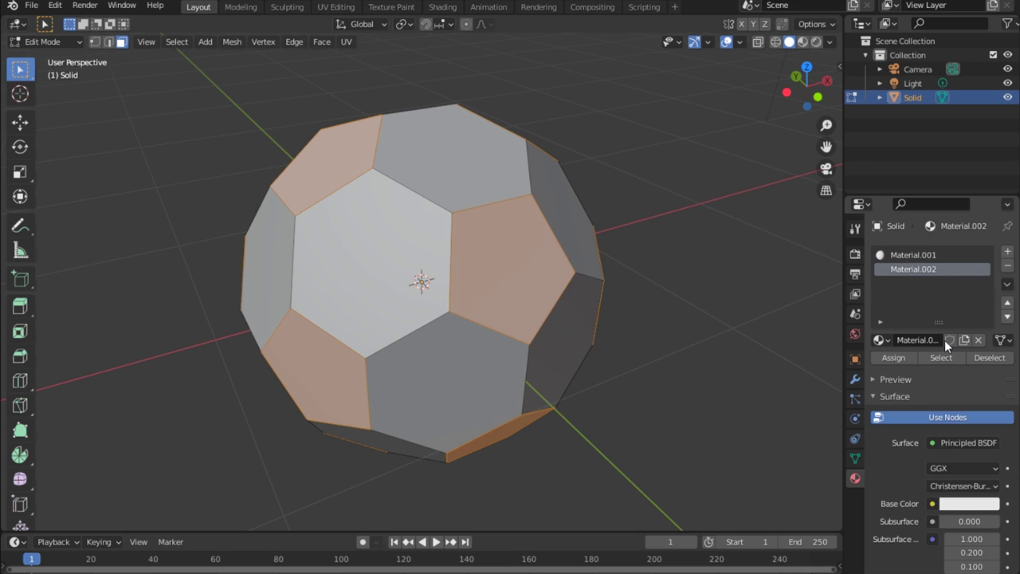
left_click(887, 358)
Set the second material's base color to black, then deselect all faces and inspect the ball in rendered viewport shading.
left_click(972, 505)
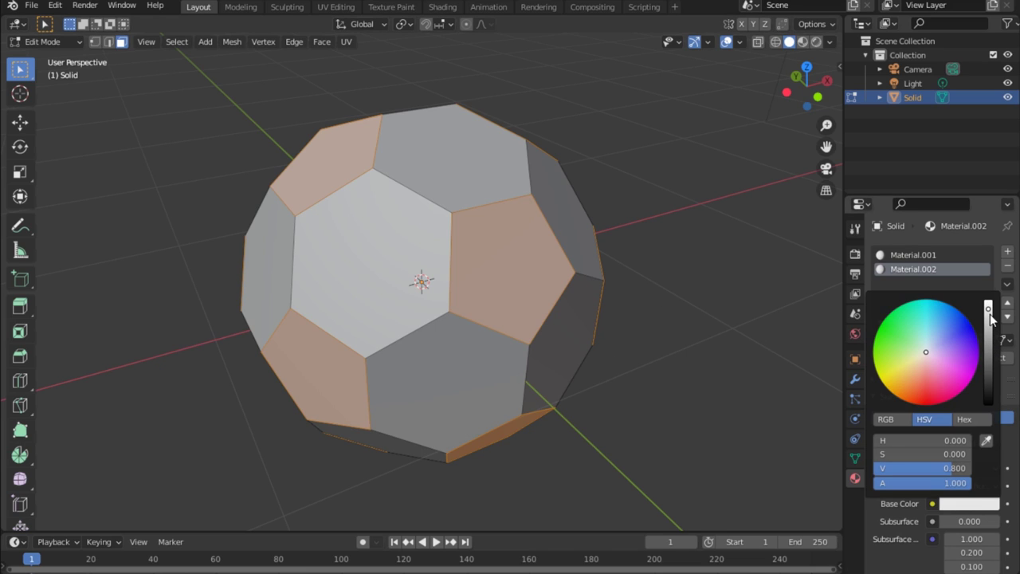
left_click_drag(988, 317, 988, 404)
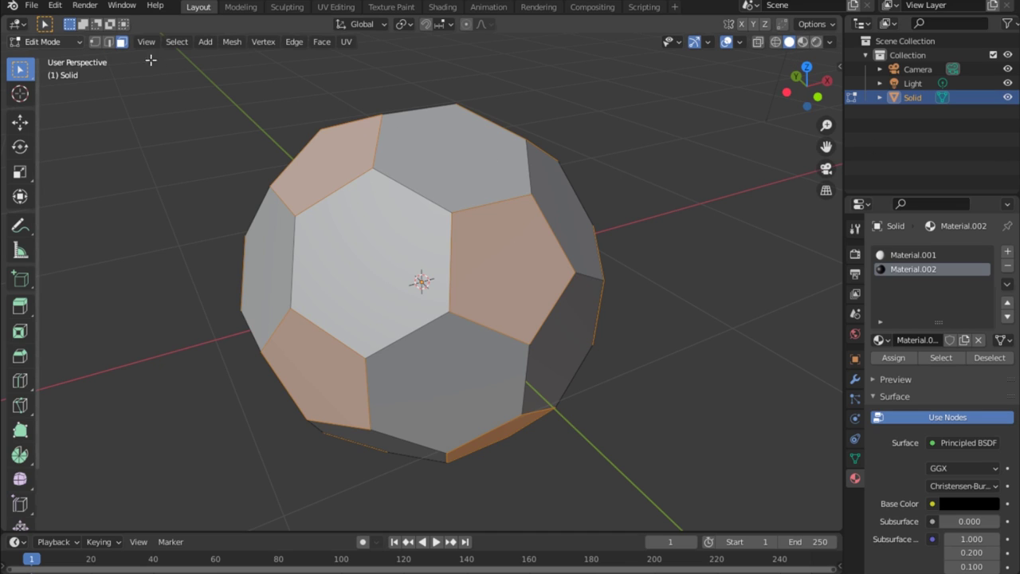
left_click(815, 43)
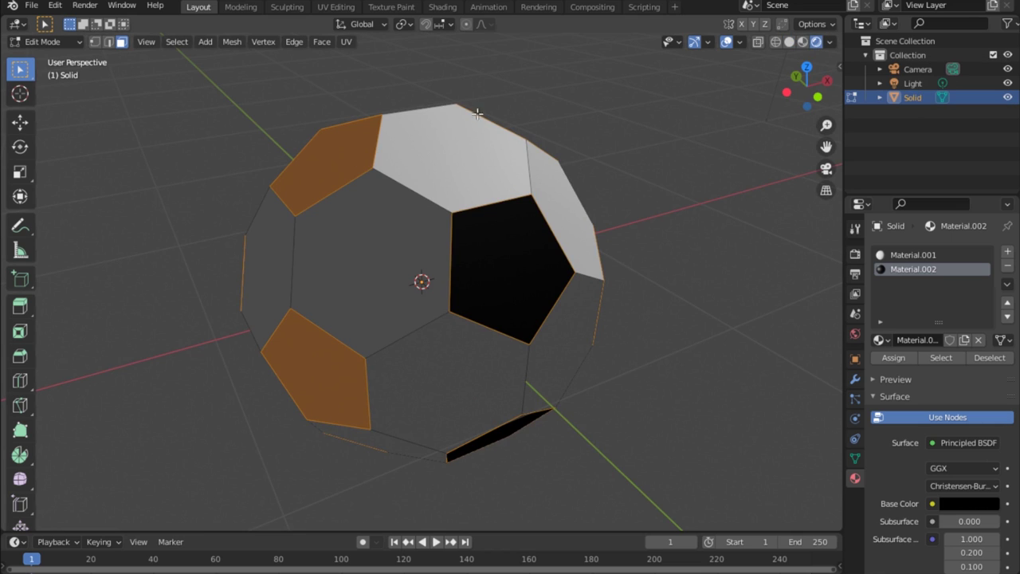
left_click_drag(806, 85, 766, 87)
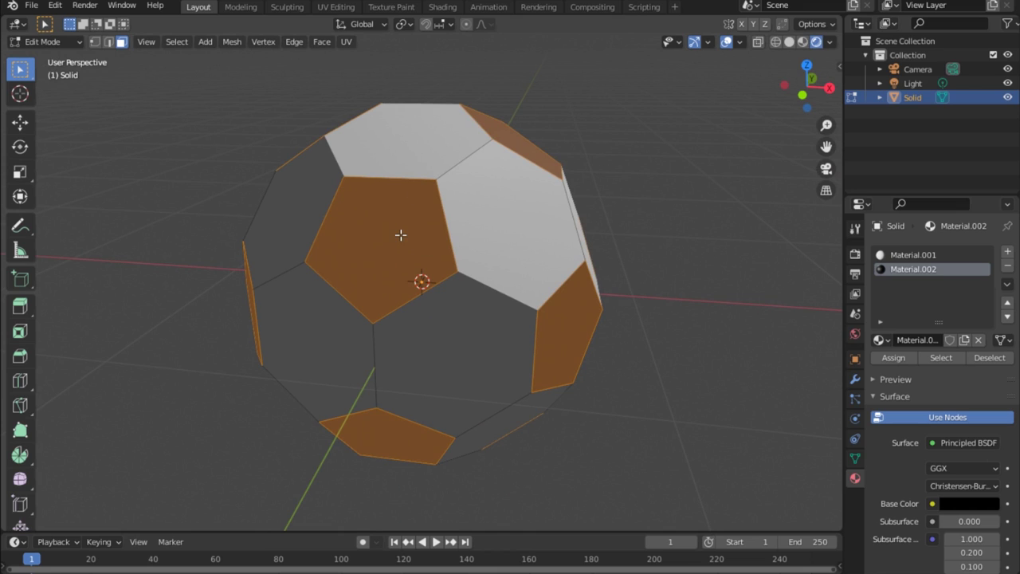
left_click(533, 114)
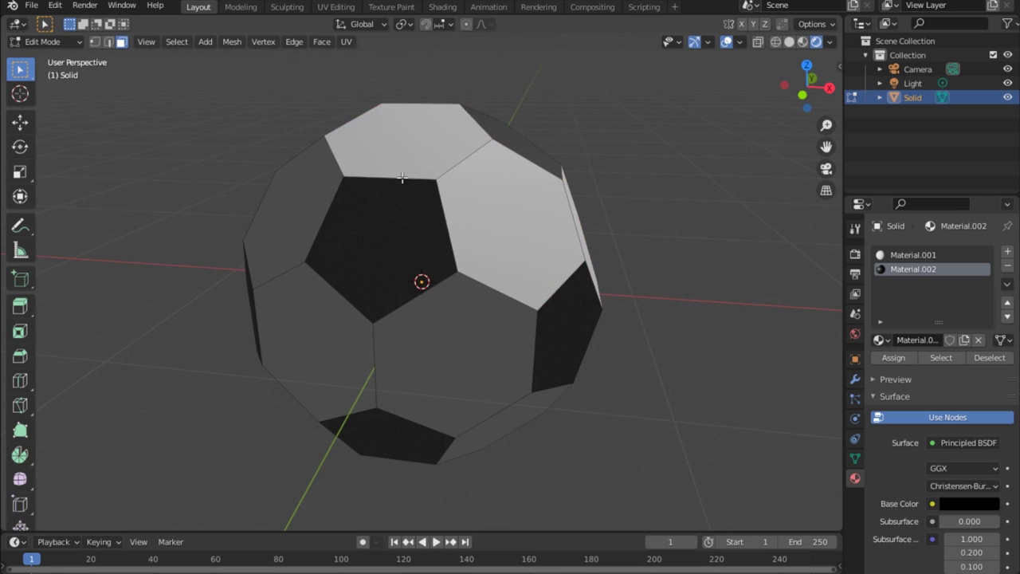
left_click_drag(806, 86, 785, 92)
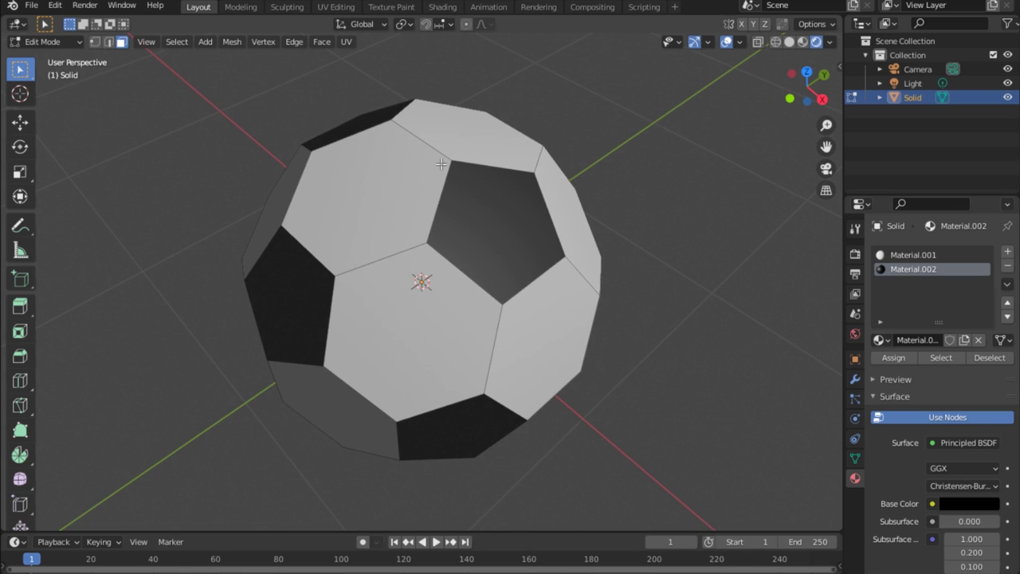
Select all faces and extrude them individually, leaving the extrusion at a 0 m offset.
key("a")
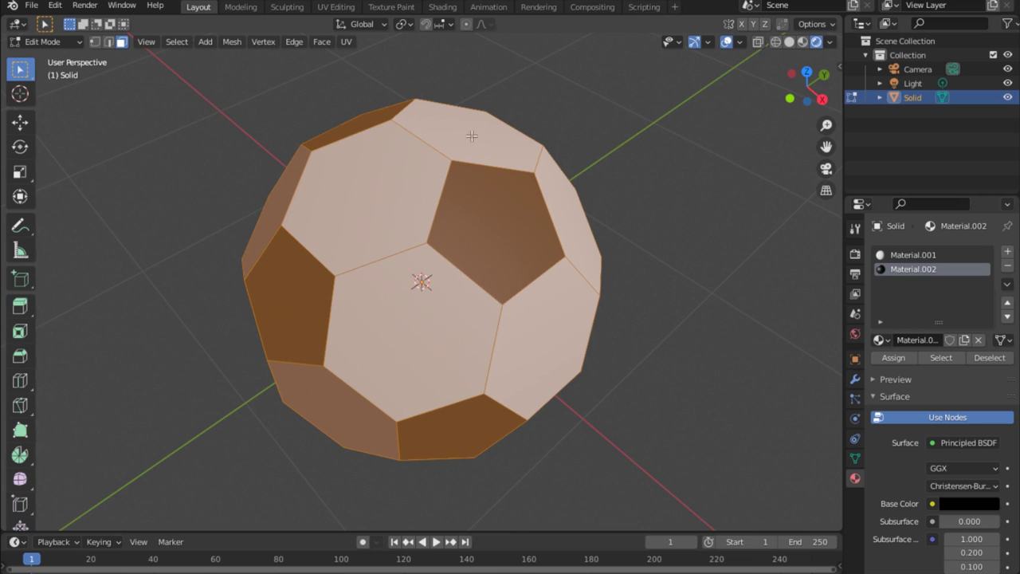
left_click(322, 43)
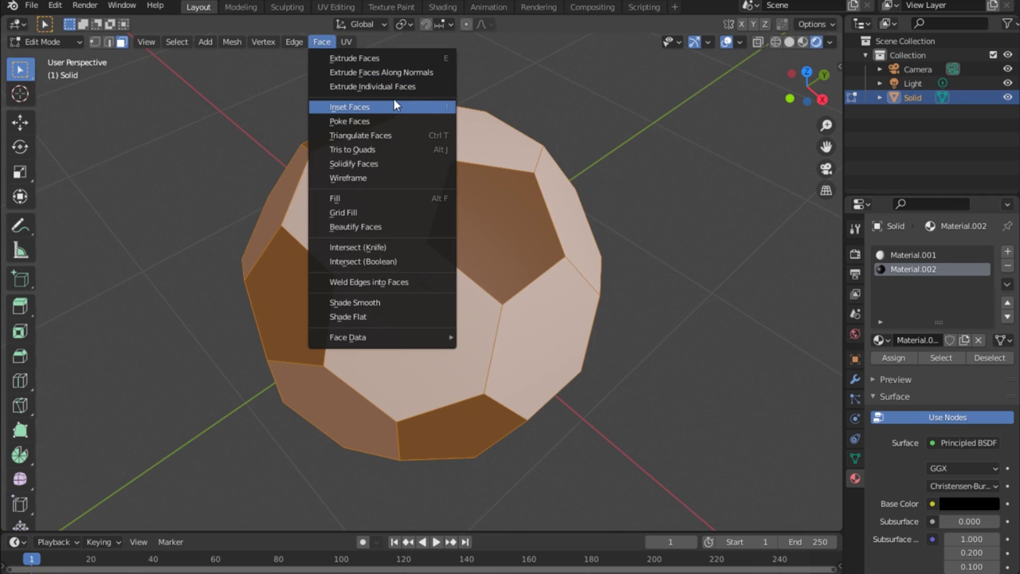
key("Escape")
left_click(324, 43)
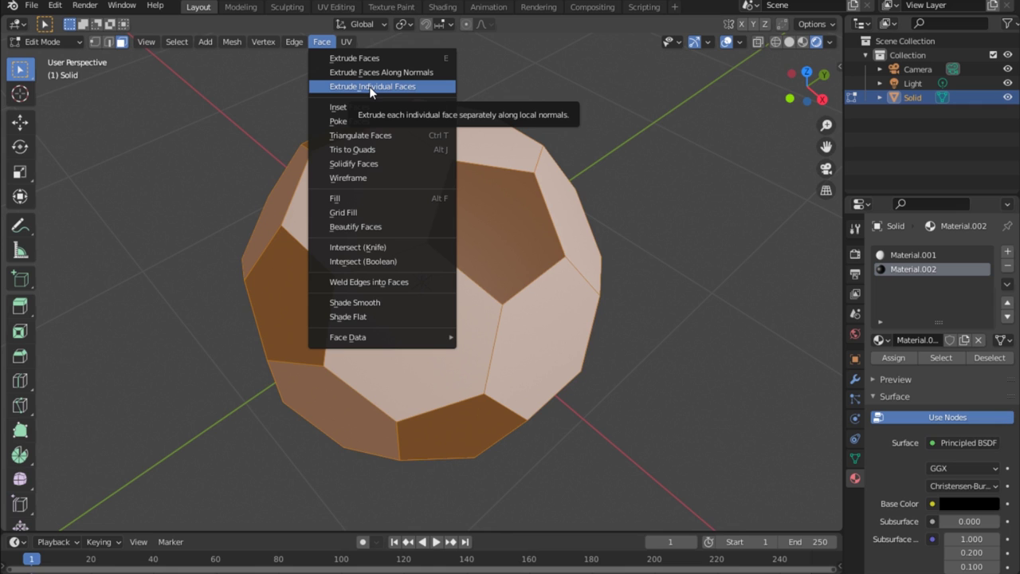
left_click(369, 86)
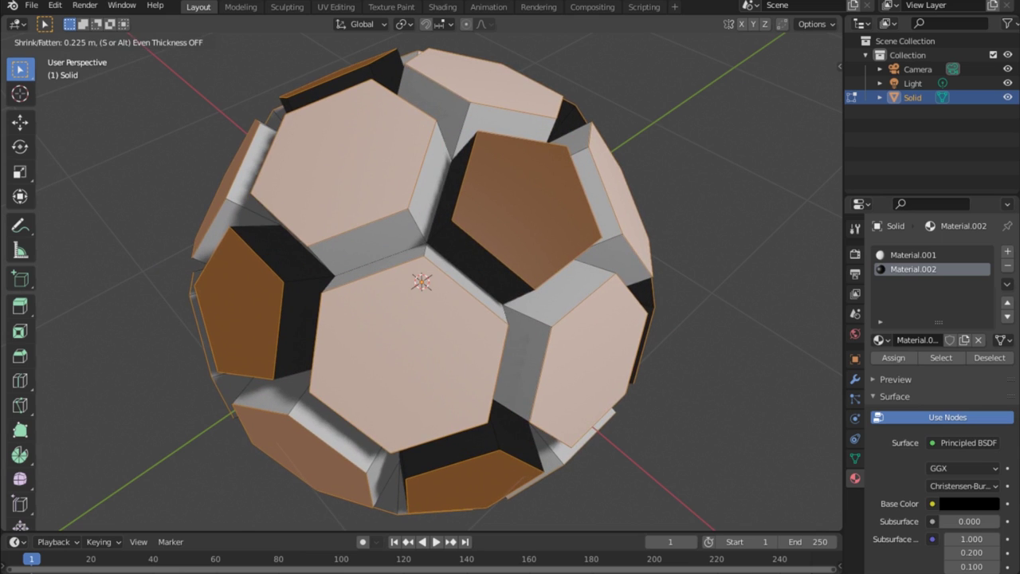
right_click(515, 64)
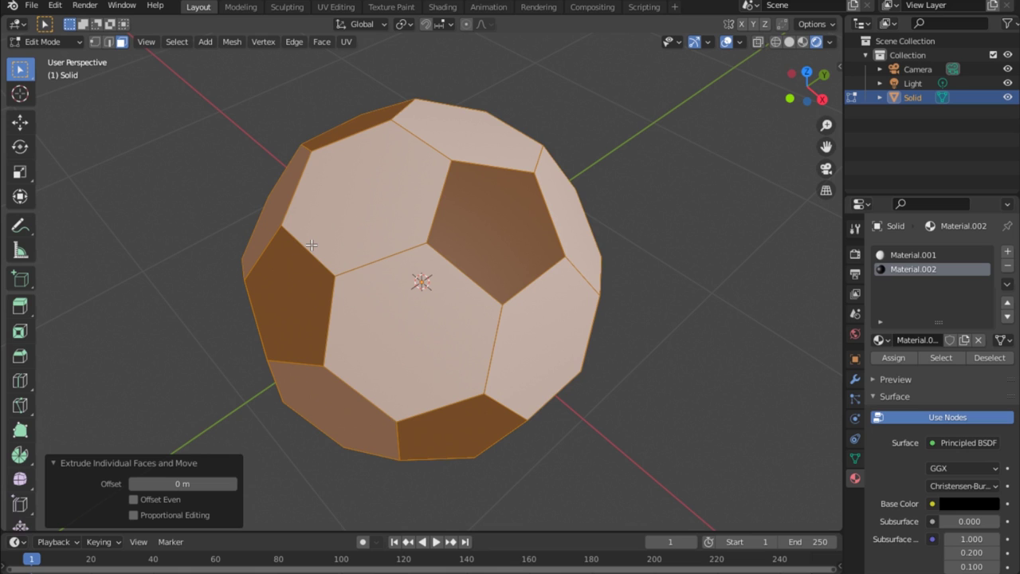
Select only the side faces left between the panels by the zero-offset extrusion and delete them as faces.
key("alt+a")
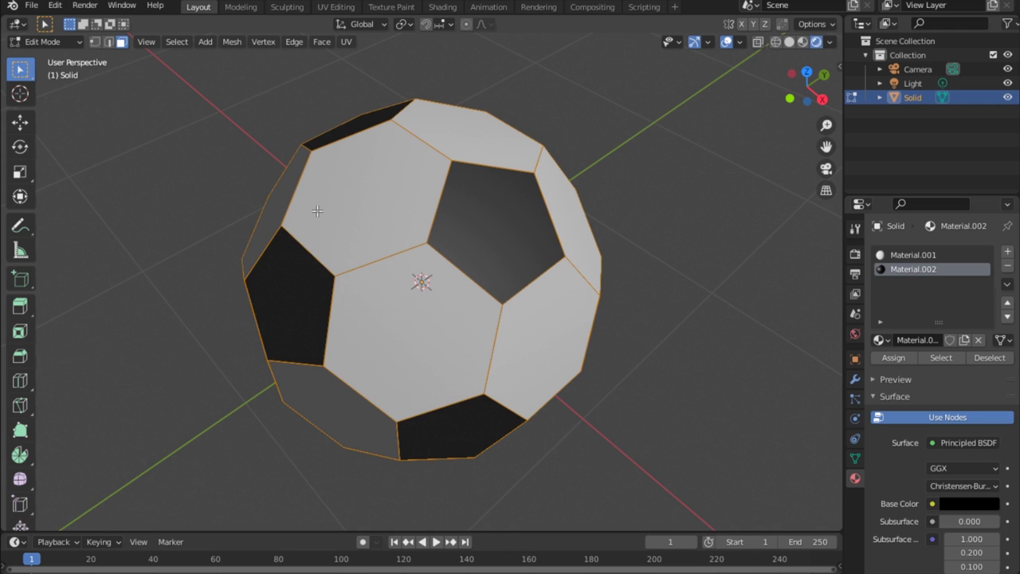
key("x")
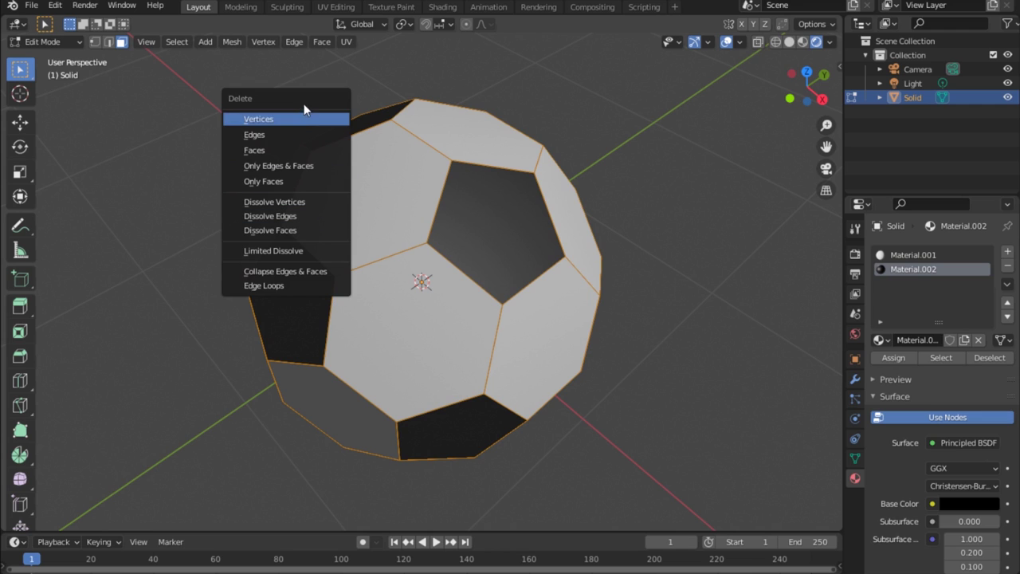
left_click(260, 151)
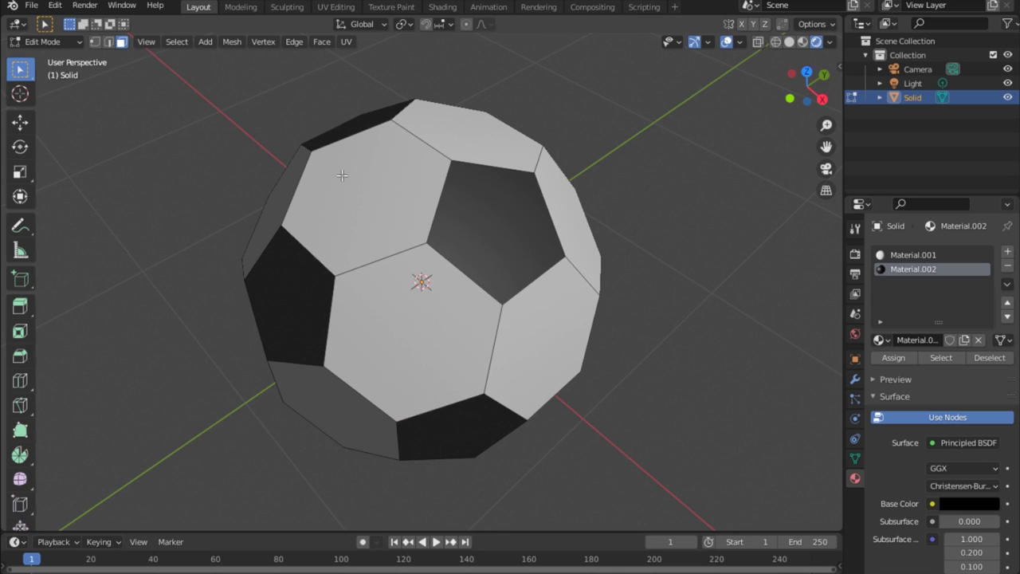
Select all pentagon and hexagon faces and triangulate them.
key("a")
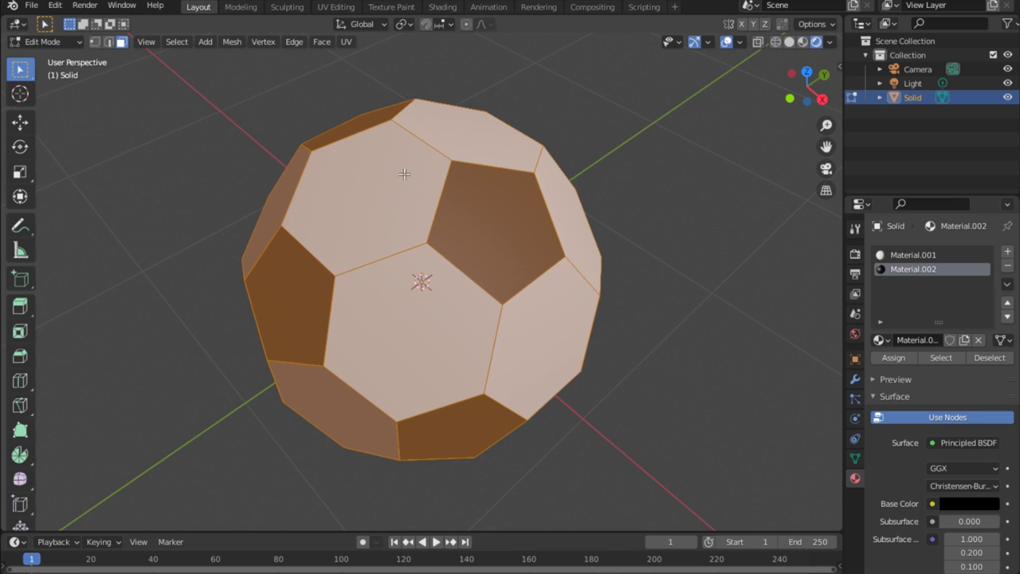
key("ctrl+t")
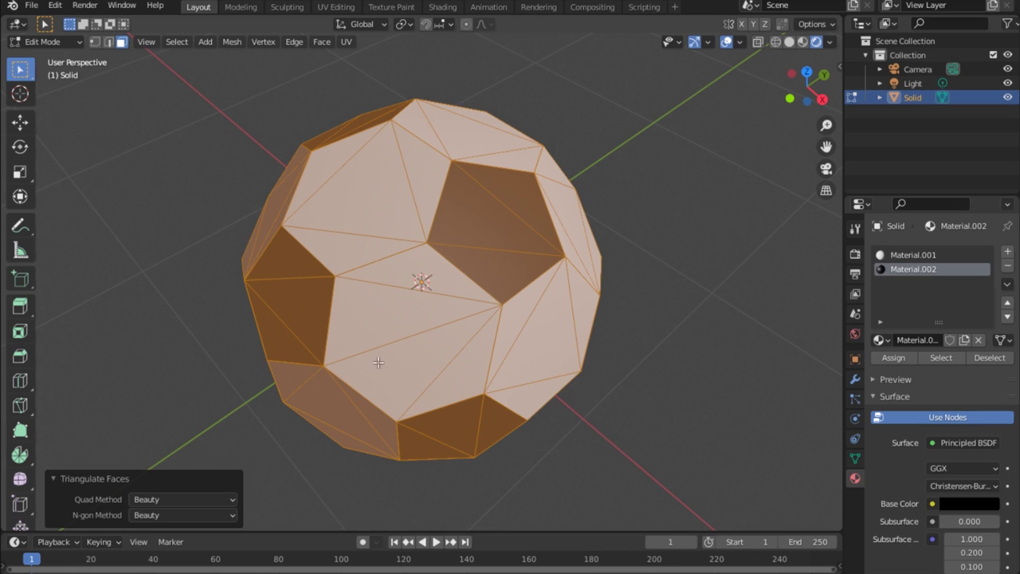
Try subdividing all the triangulated faces with a few cuts, inspect the resulting mesh, and undo that subdivision.
left_click(403, 172)
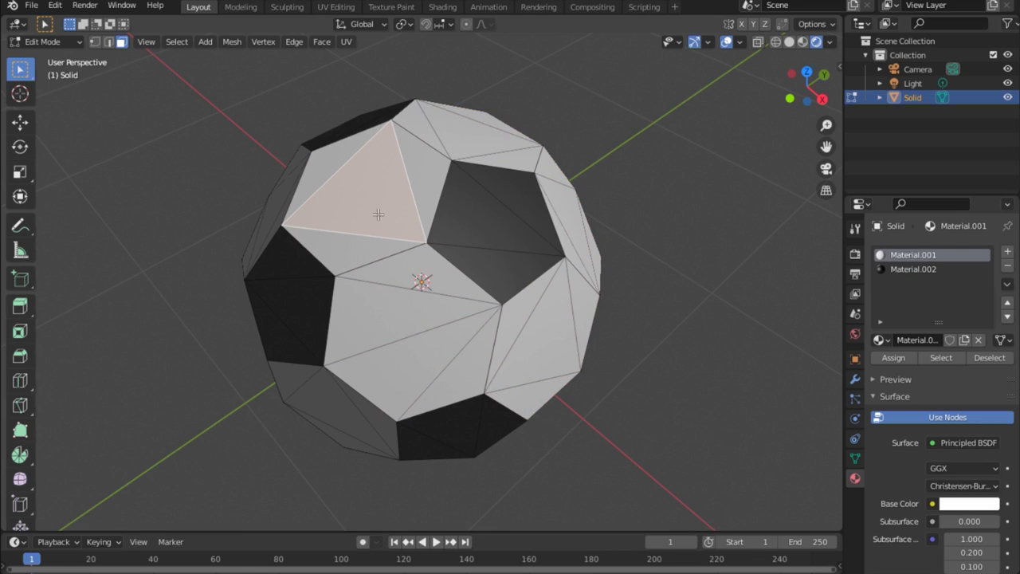
key("a")
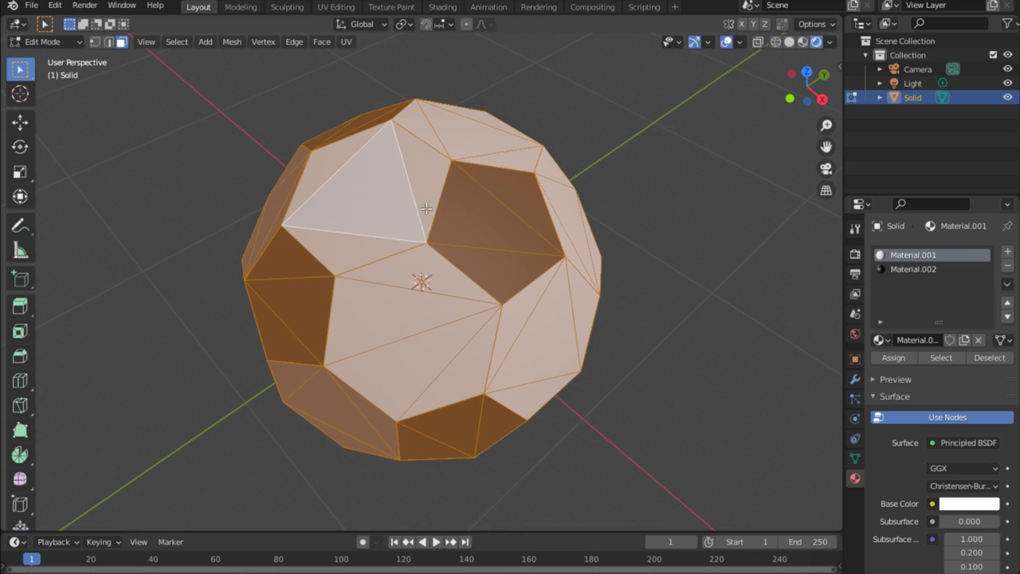
right_click(413, 165)
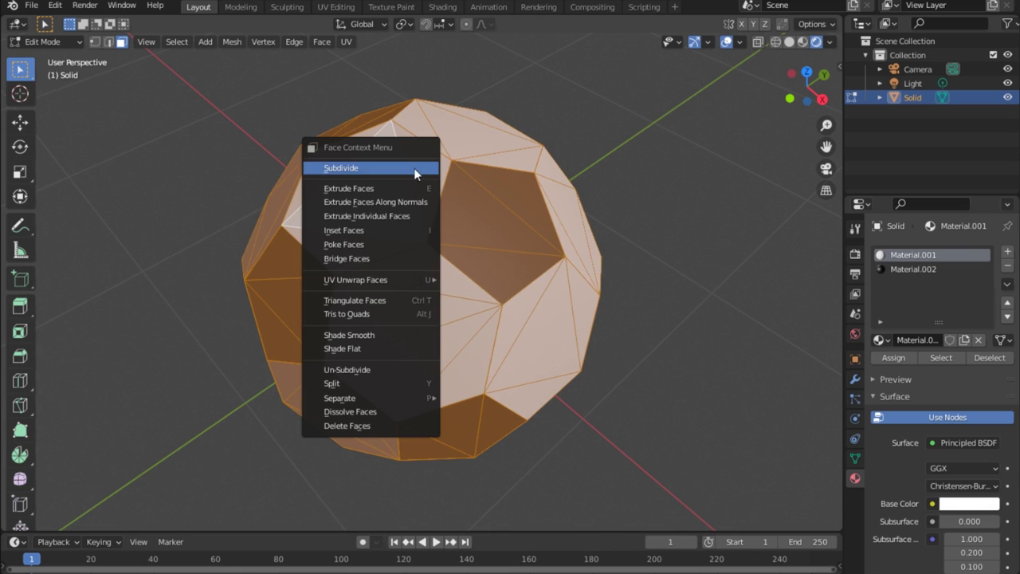
left_click(361, 166)
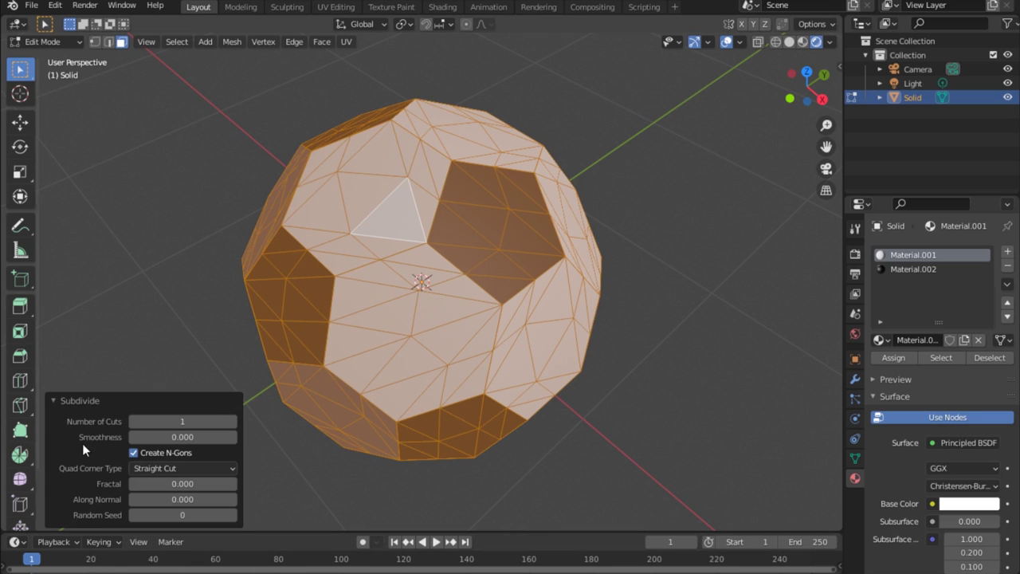
left_click(231, 421)
left_click(231, 421)
key("alt+a")
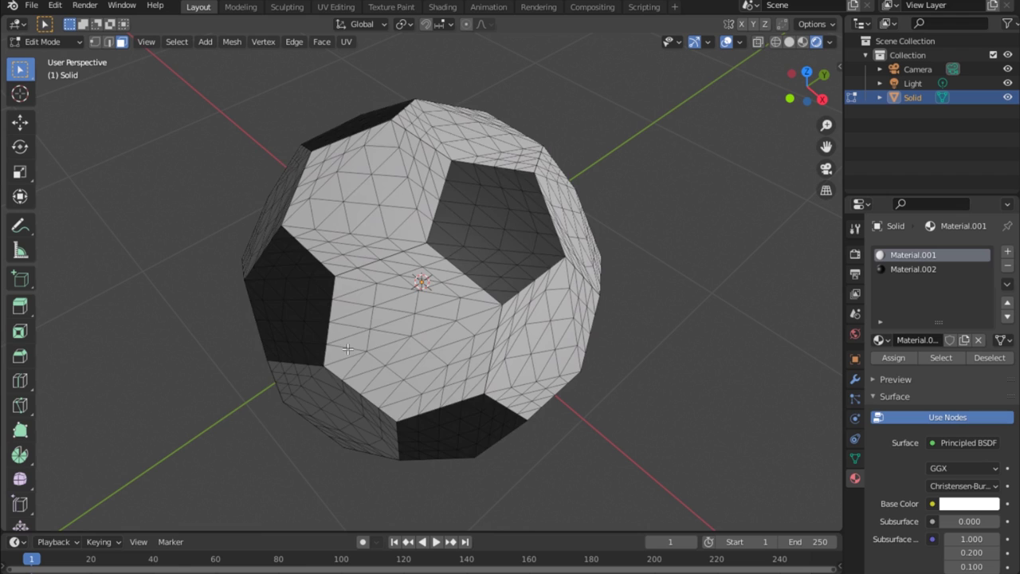
key("a")
key("ctrl+z")
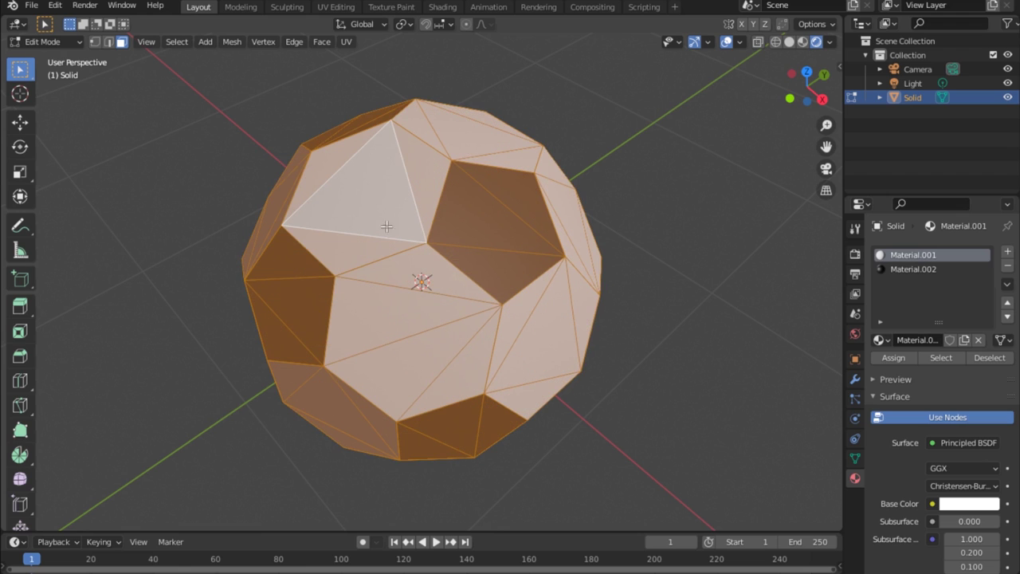
Subdivide all the triangulated faces with 7 cuts and clear the selection.
right_click(428, 164)
left_click(427, 163)
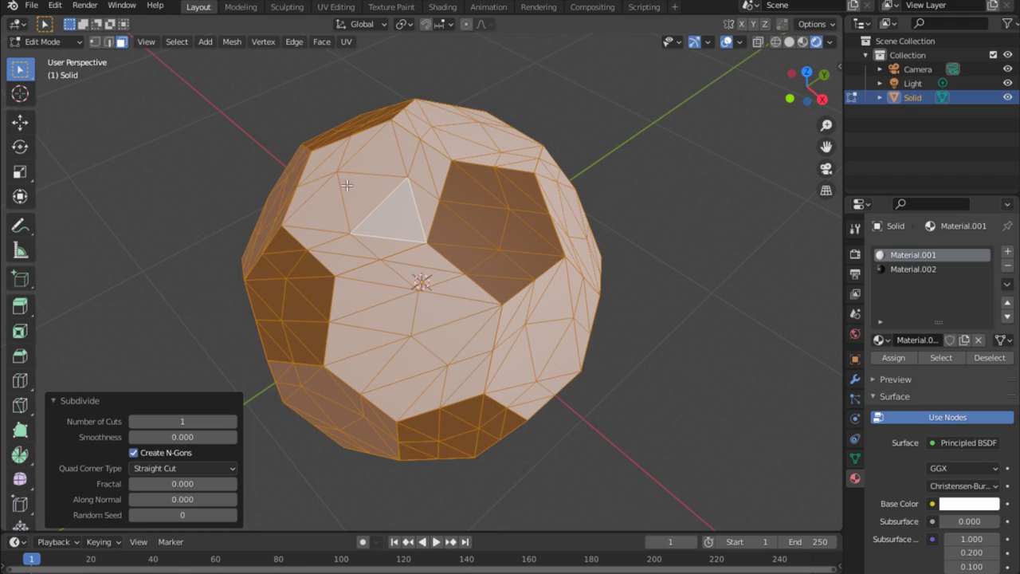
left_click(232, 422)
left_click(232, 421)
left_click(230, 424)
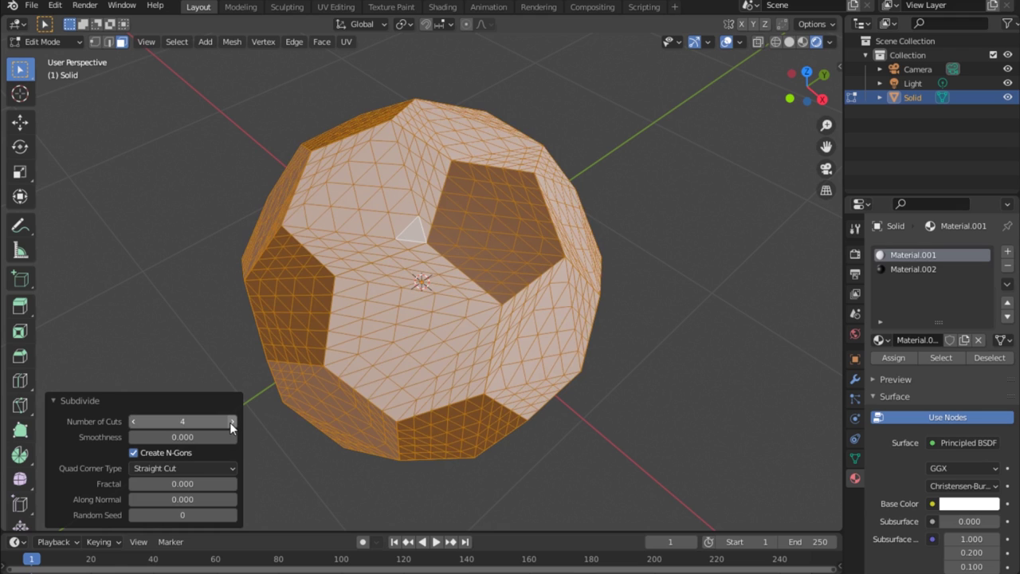
left_click(230, 424)
left_click(231, 422)
left_click(231, 422)
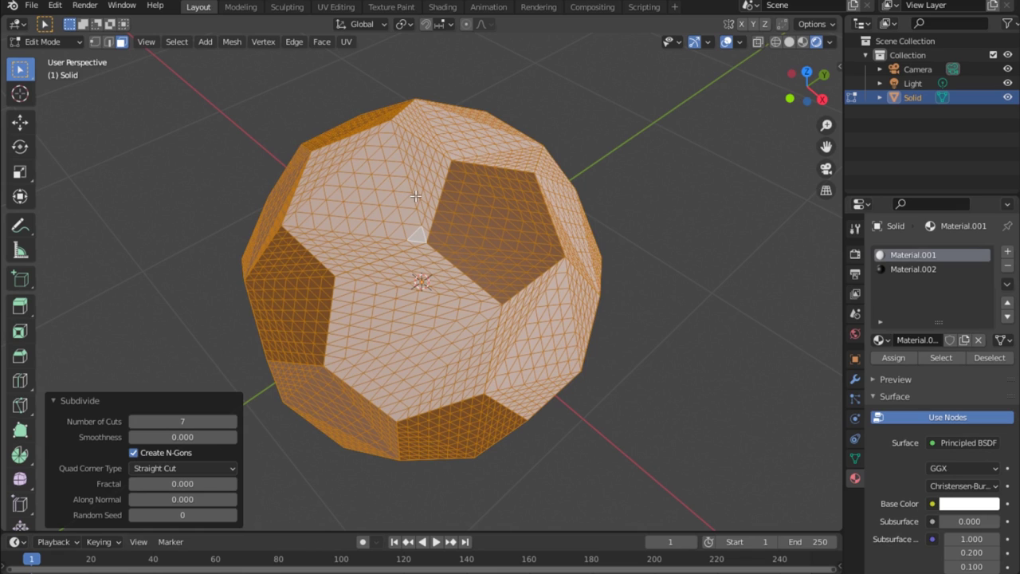
key("alt+a")
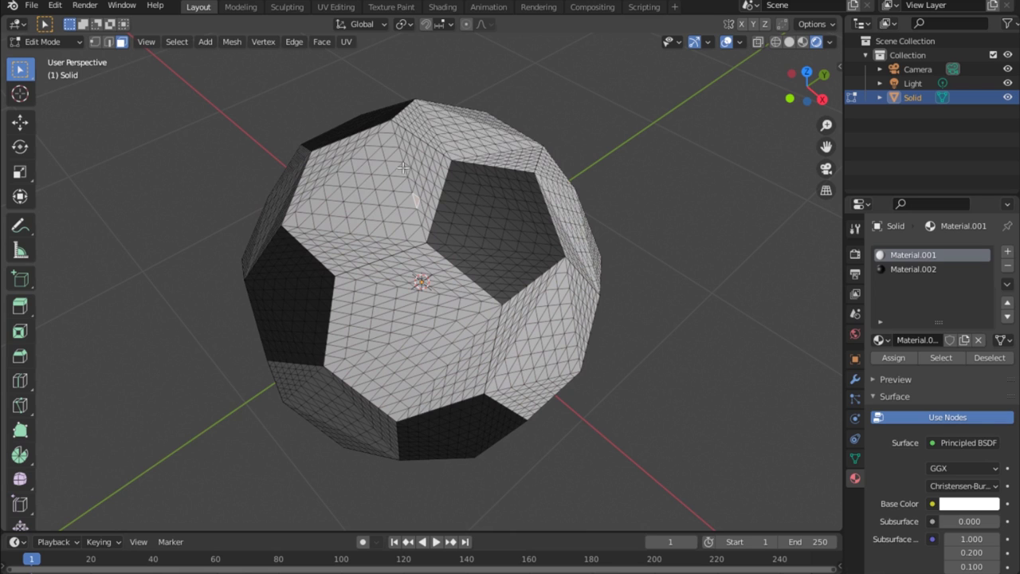
Select the whole mesh and round it with the To Sphere transform at factor 1.
key("a")
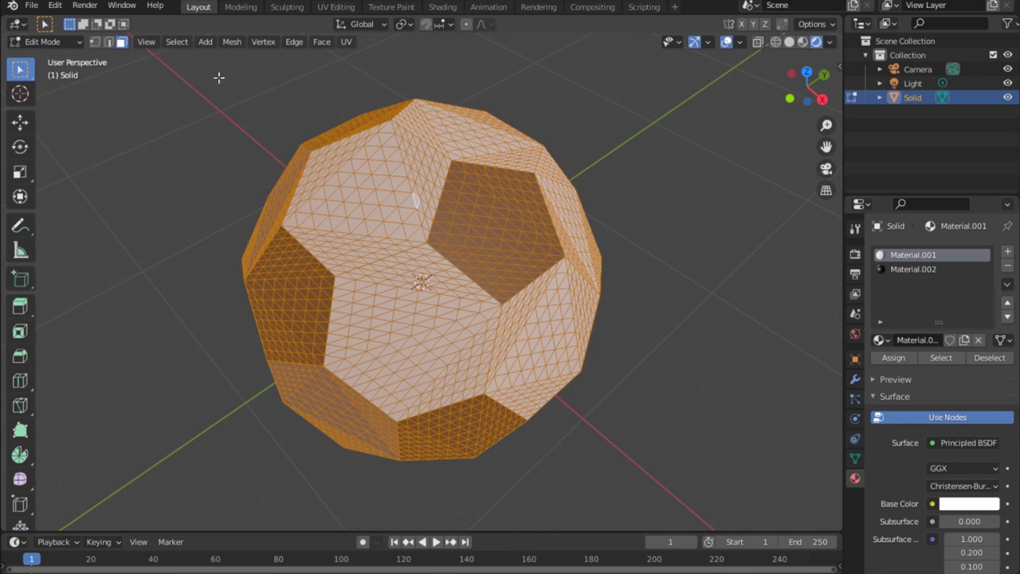
left_click(232, 43)
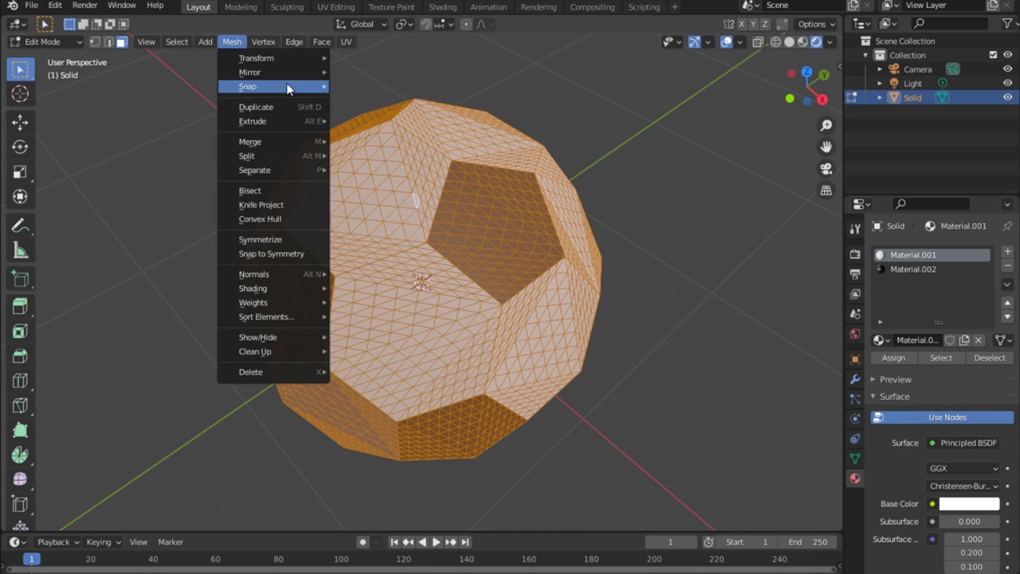
mouse_move(282, 65)
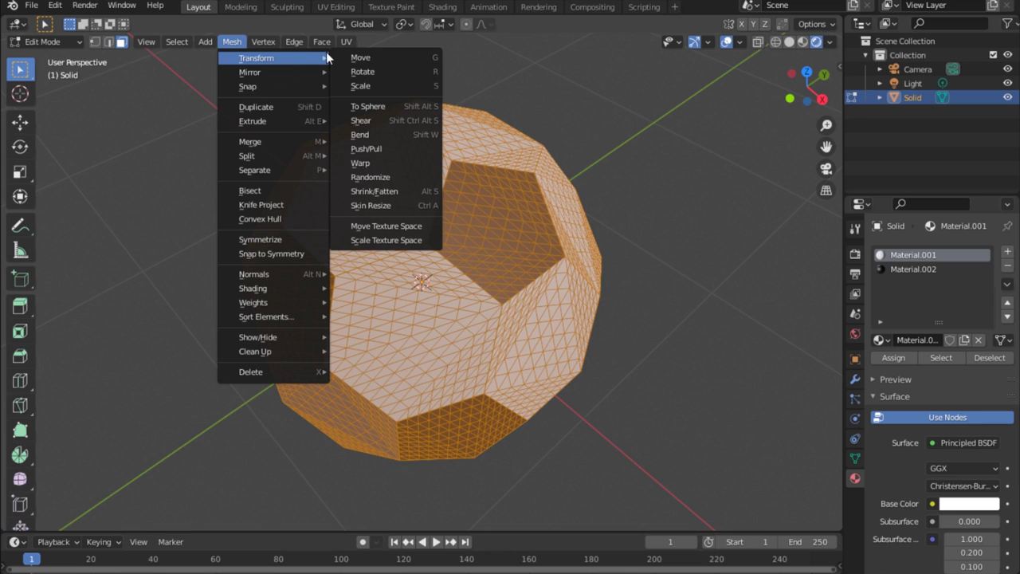
left_click(376, 111)
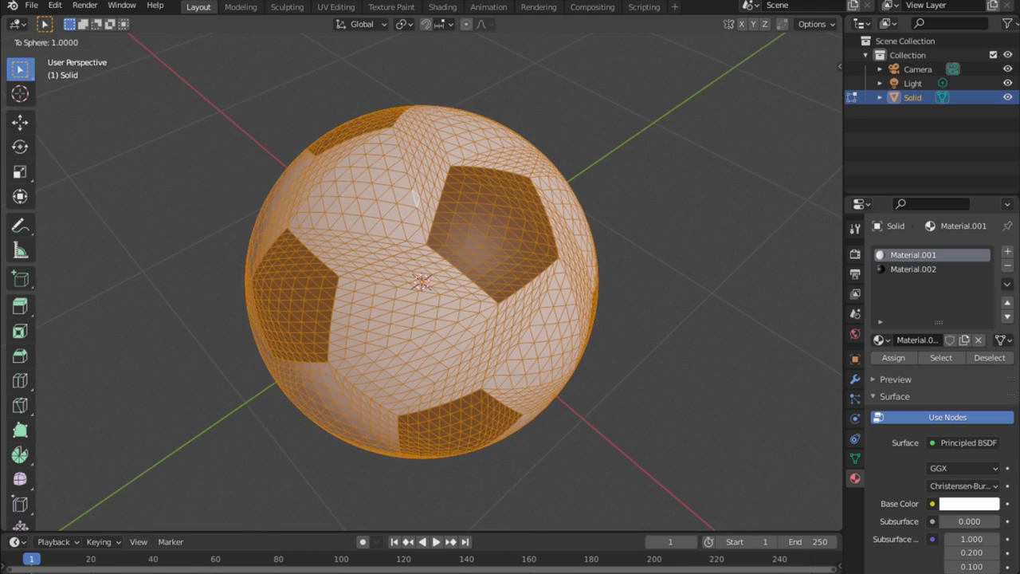
left_click(698, 120)
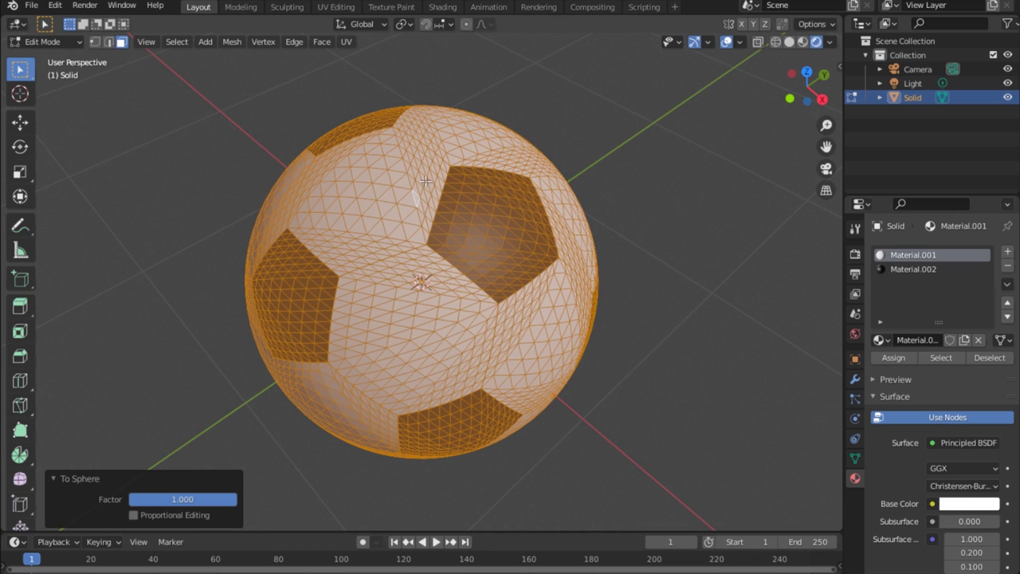
left_click(348, 129)
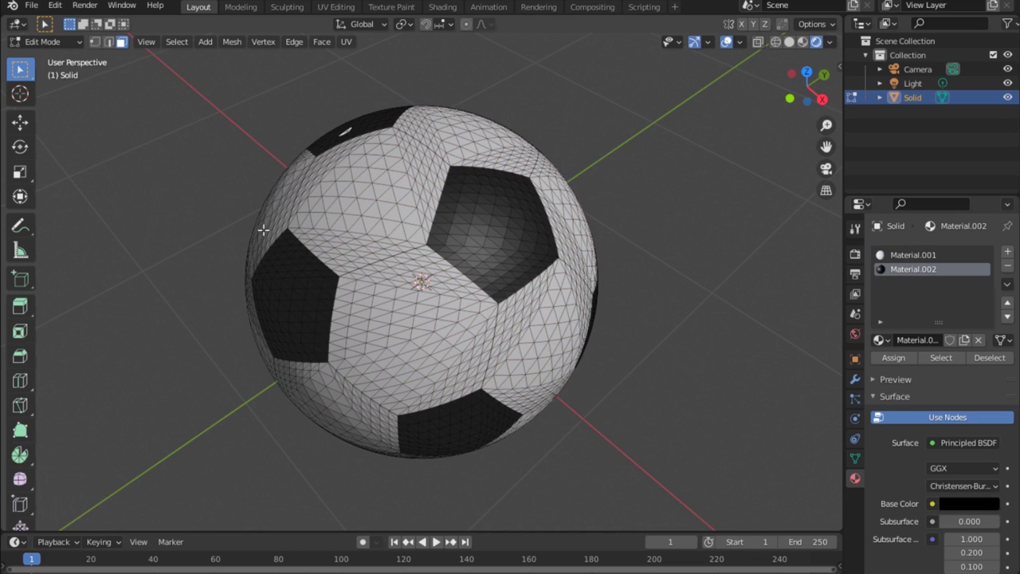
Return to Object Mode and apply smooth shading to the ball.
left_click(49, 41)
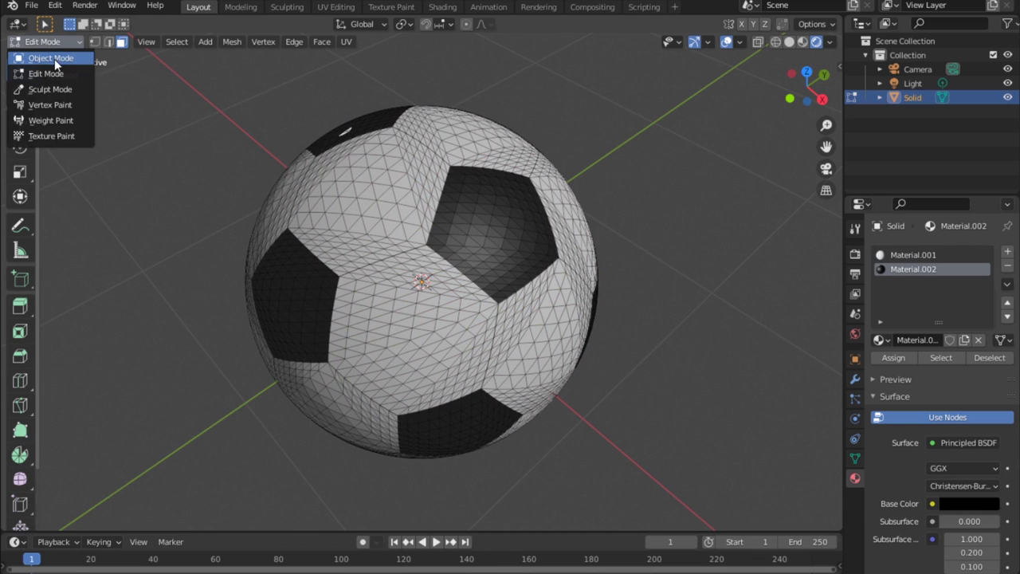
left_click(53, 58)
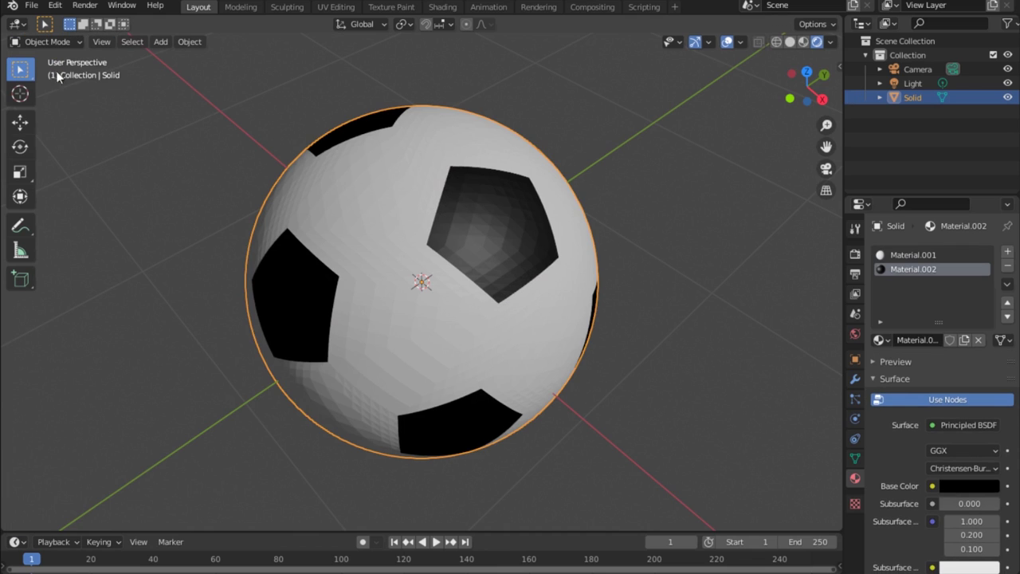
right_click(409, 187)
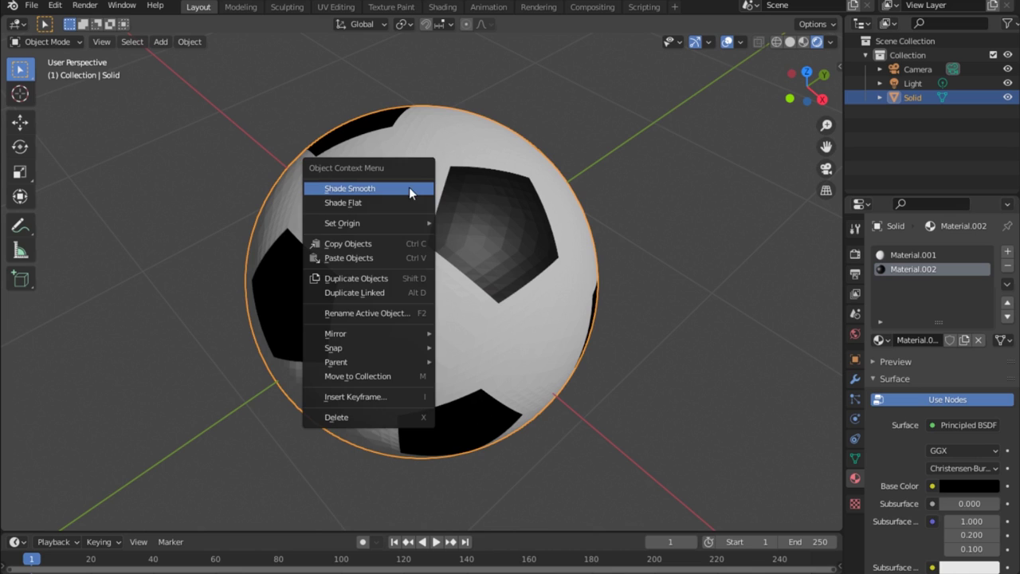
left_click(365, 189)
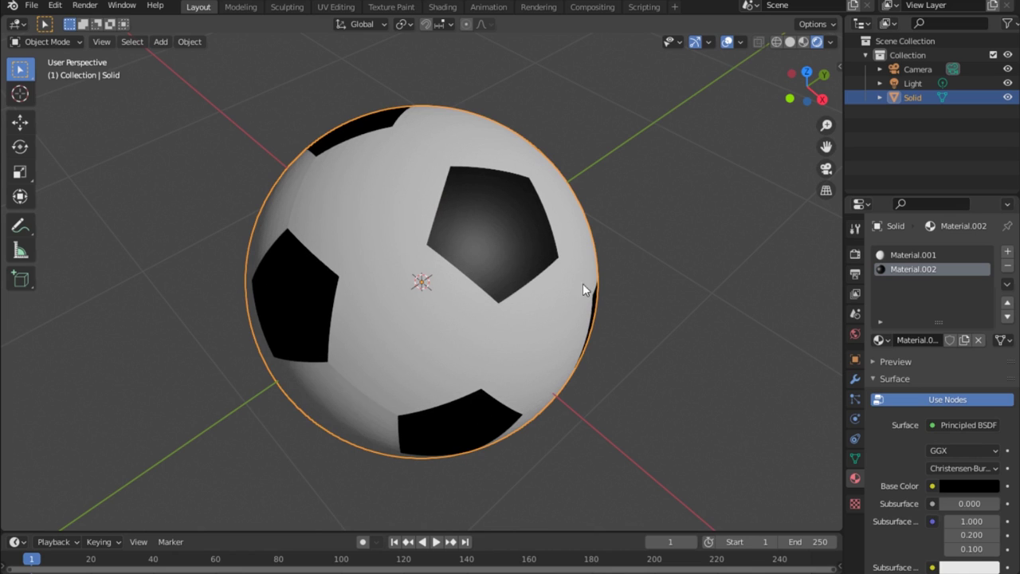
Add a Solidify modifier to the ball with a thickness of 0.02 m and inspect the panel seams.
left_click_drag(816, 108, 818, 93)
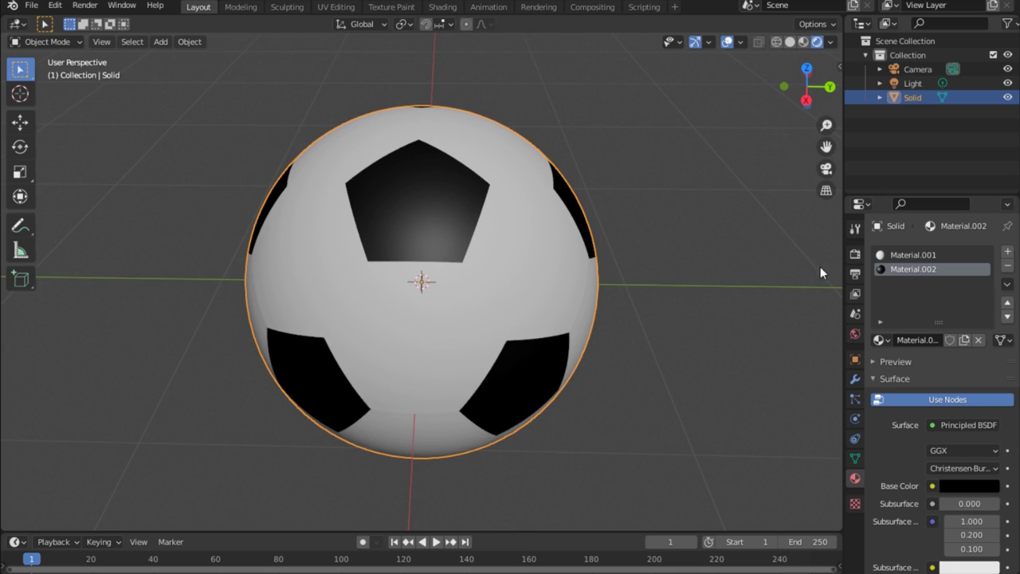
left_click(855, 380)
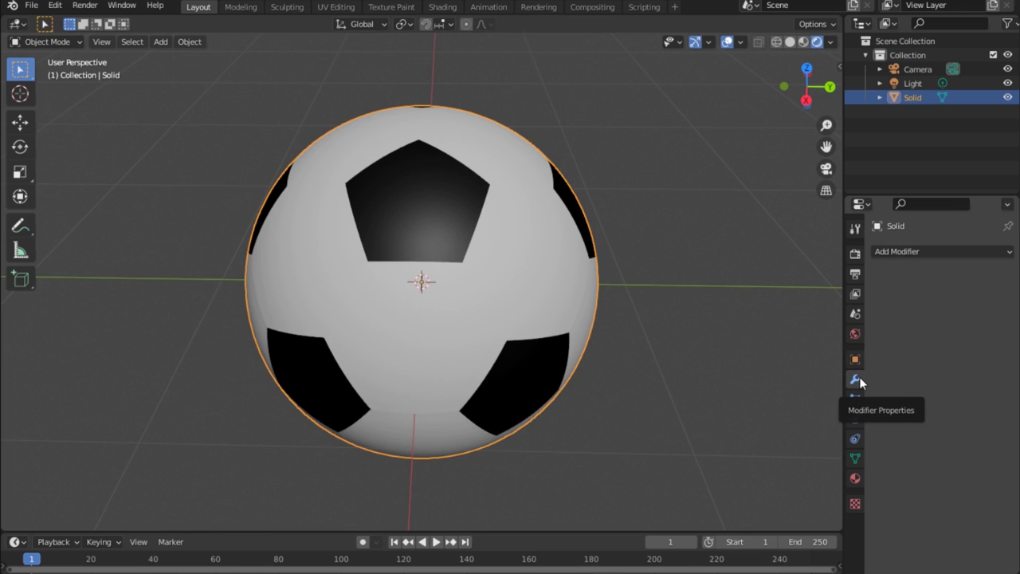
left_click(900, 252)
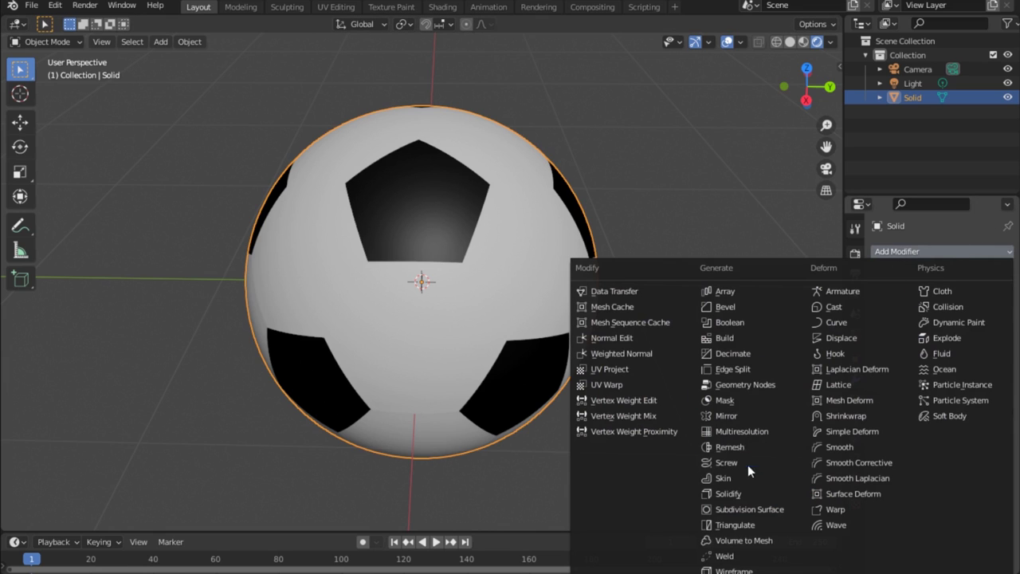
left_click(740, 500)
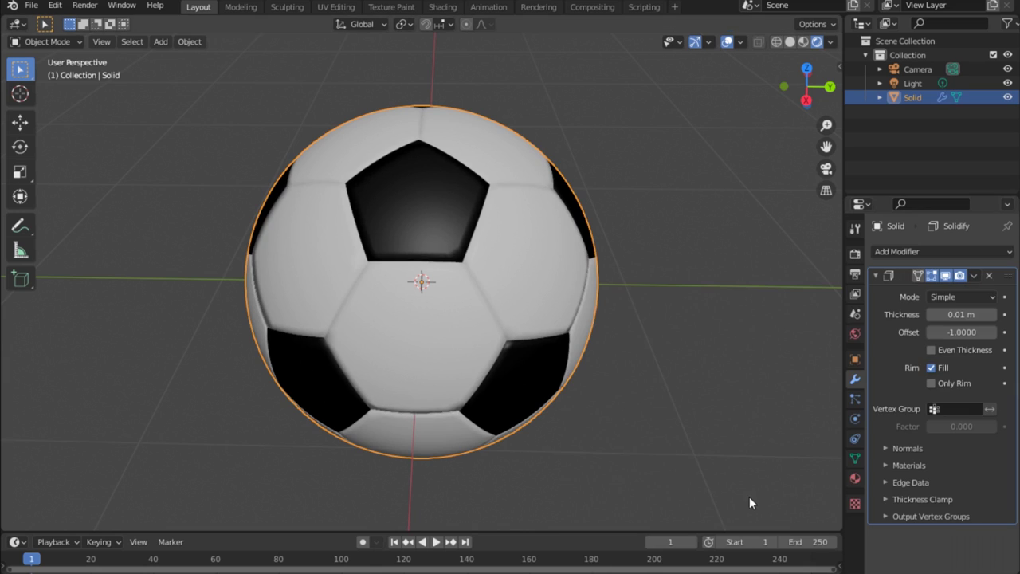
left_click_drag(806, 86, 752, 110)
left_click(993, 315)
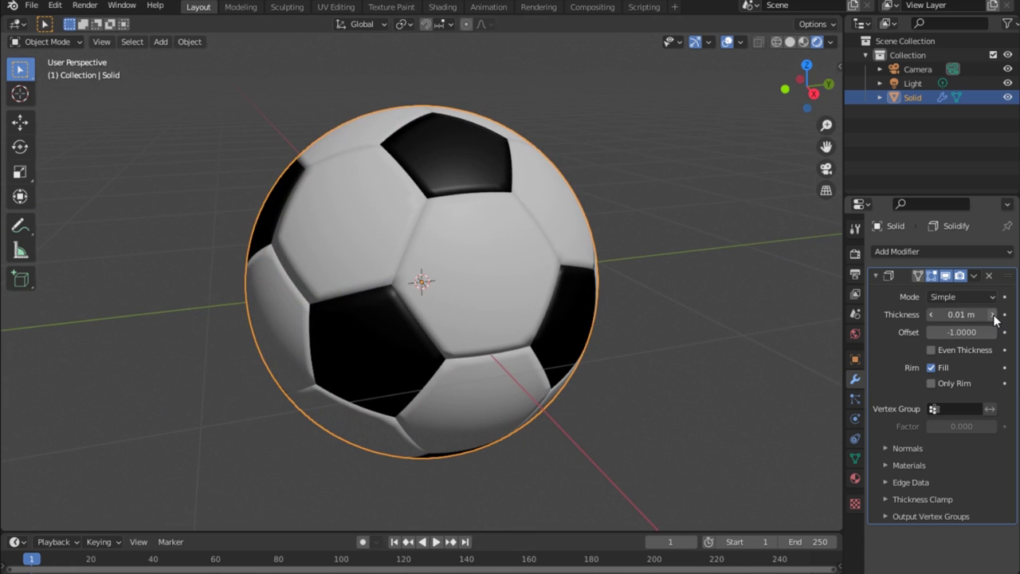
left_click(993, 315)
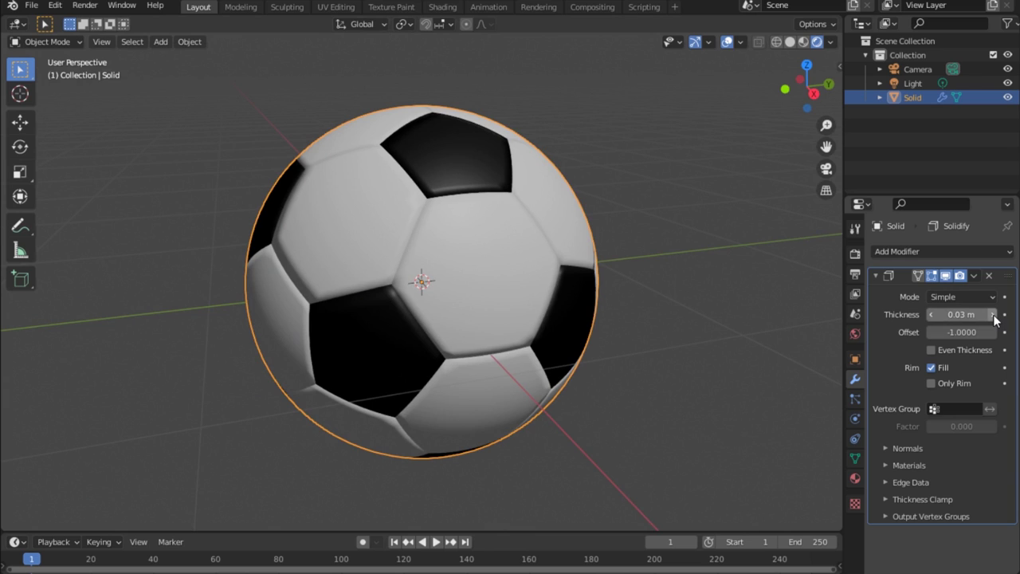
left_click(930, 314)
left_click(931, 314)
left_click(992, 314)
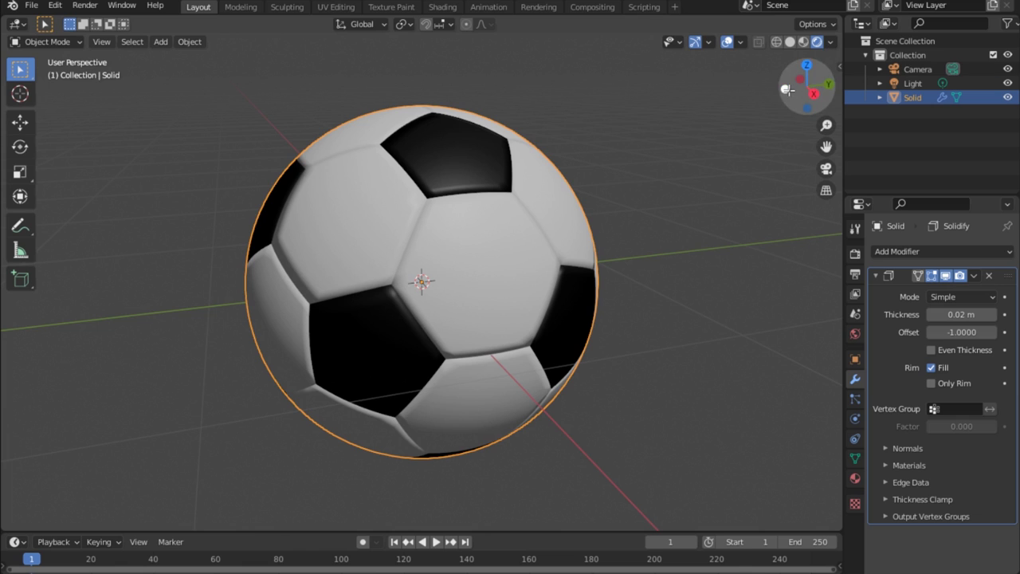
left_click_drag(807, 86, 838, 91)
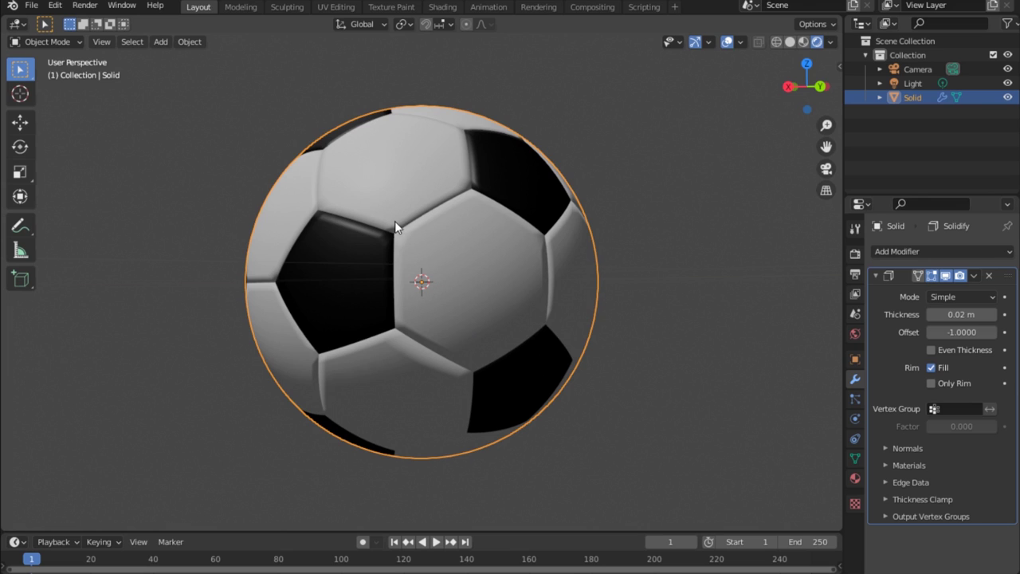
In the front orthographic view, move the ball up about 0.84 m so that it rests on the ground line.
key("KP_1")
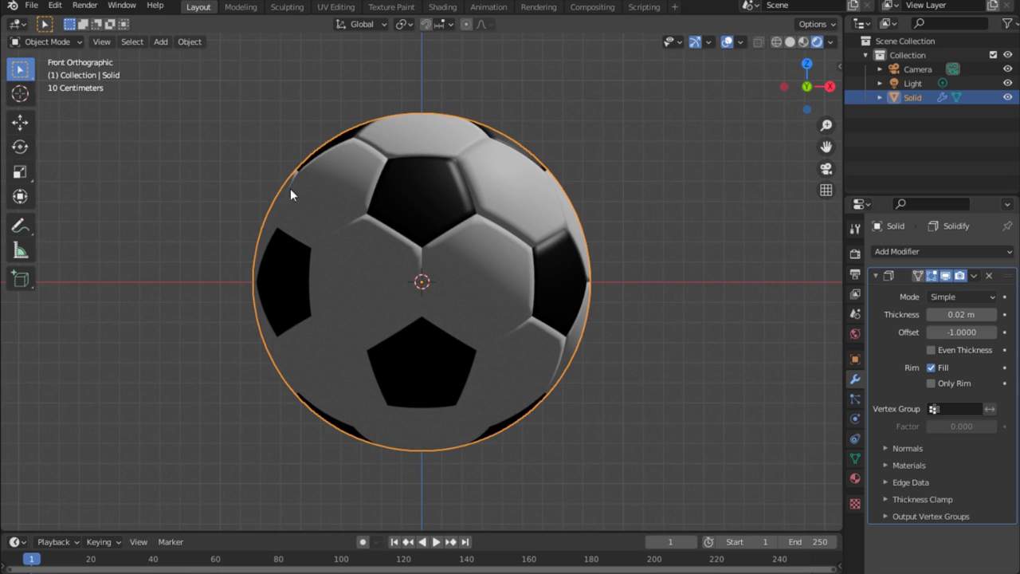
key("g")
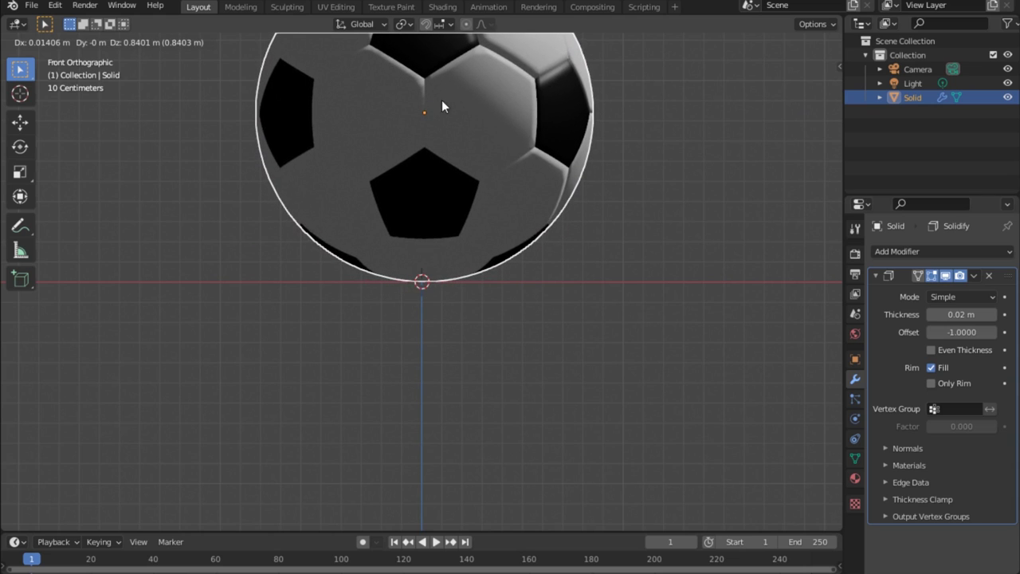
left_click(442, 100)
scroll(445, 188, "down", 3)
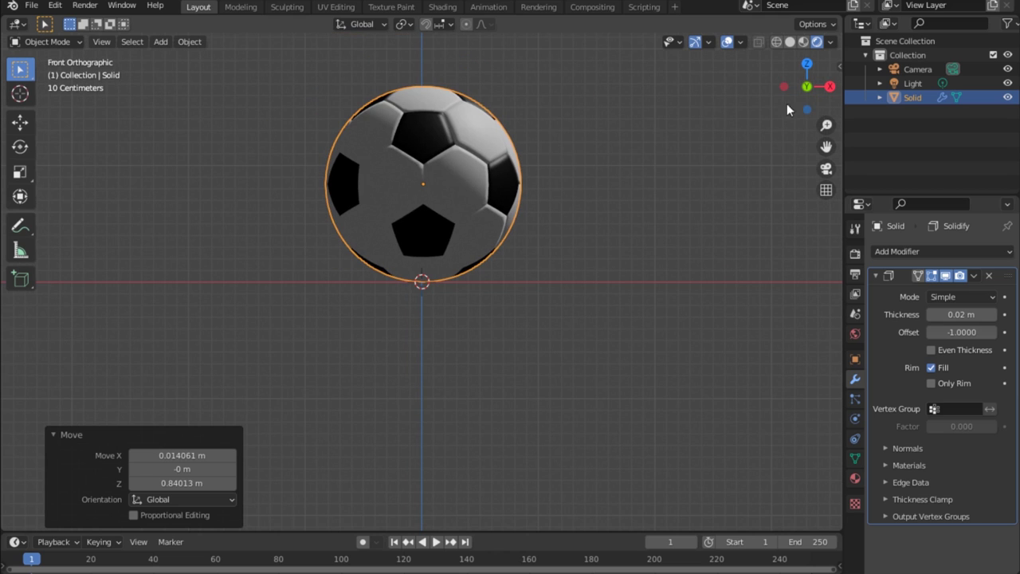
Add a mesh plane under the ball and scale it by a factor of 5 to serve as the ground.
left_click_drag(807, 86, 785, 105)
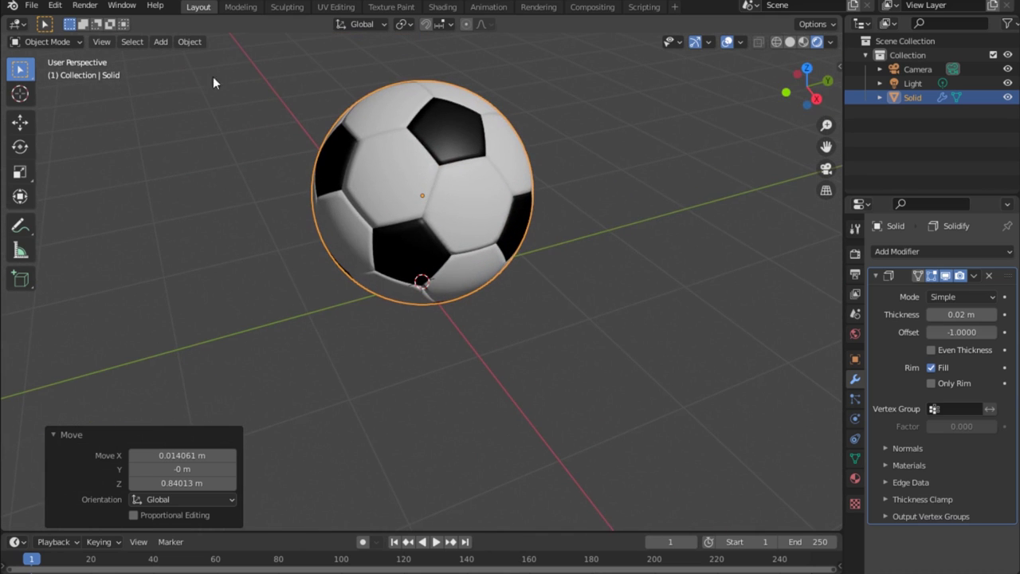
left_click(161, 42)
mouse_move(187, 56)
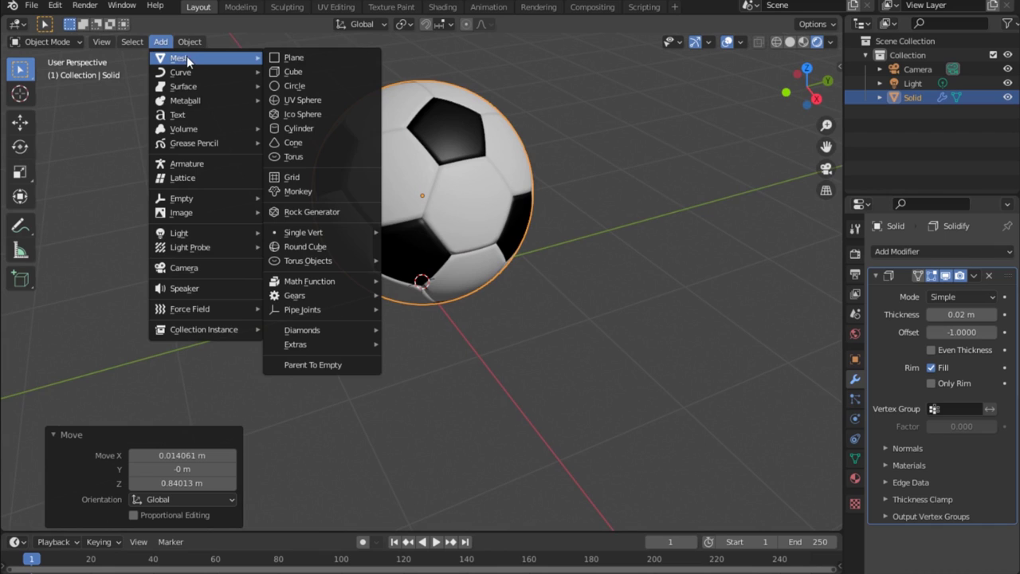
left_click(348, 58)
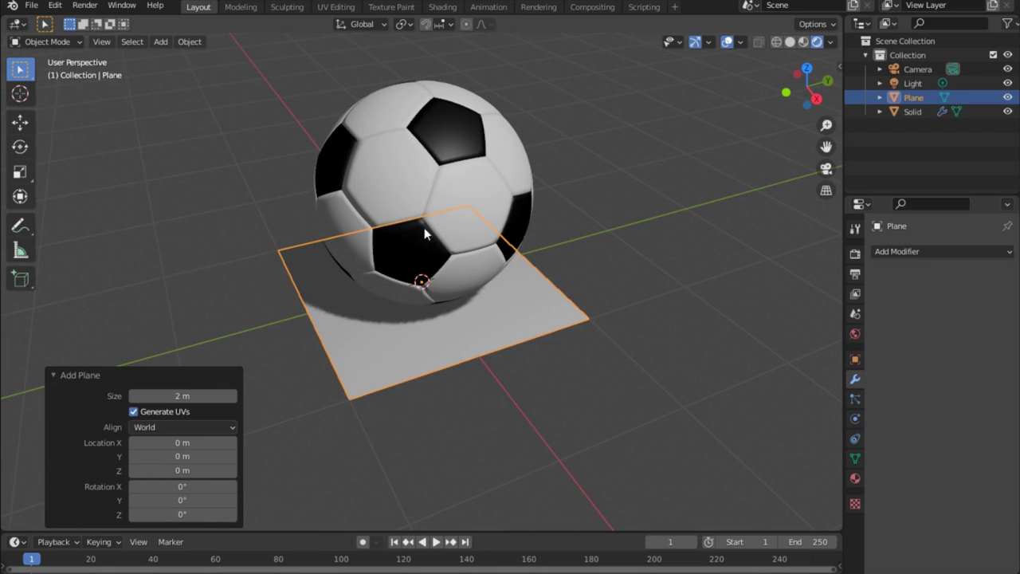
type("s")
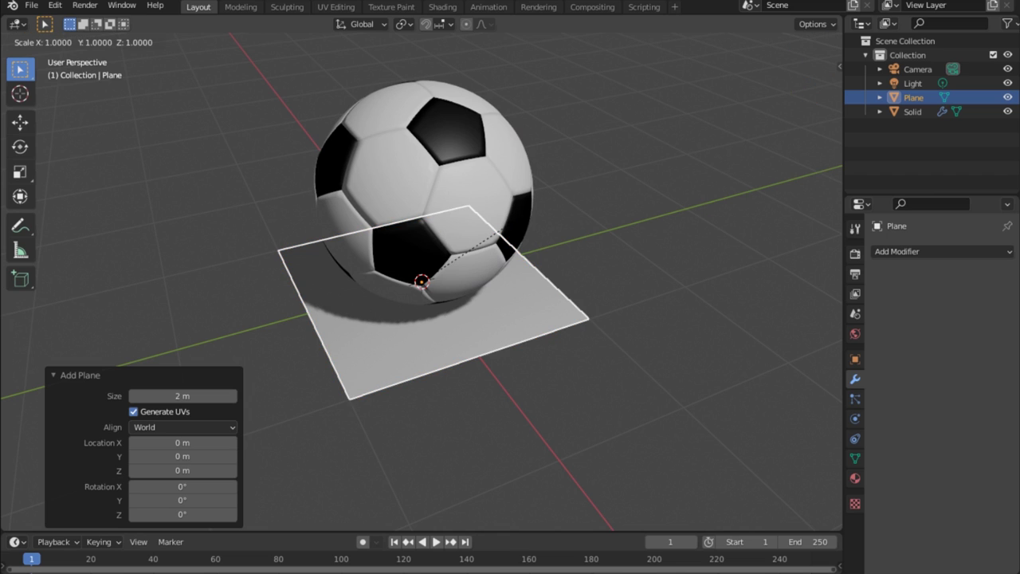
type("5")
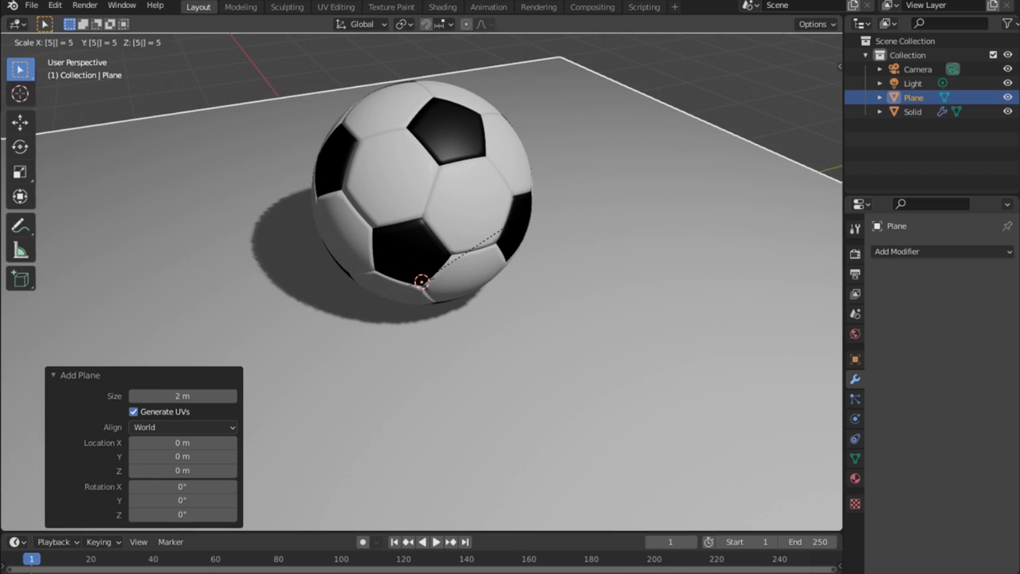
left_click(516, 219)
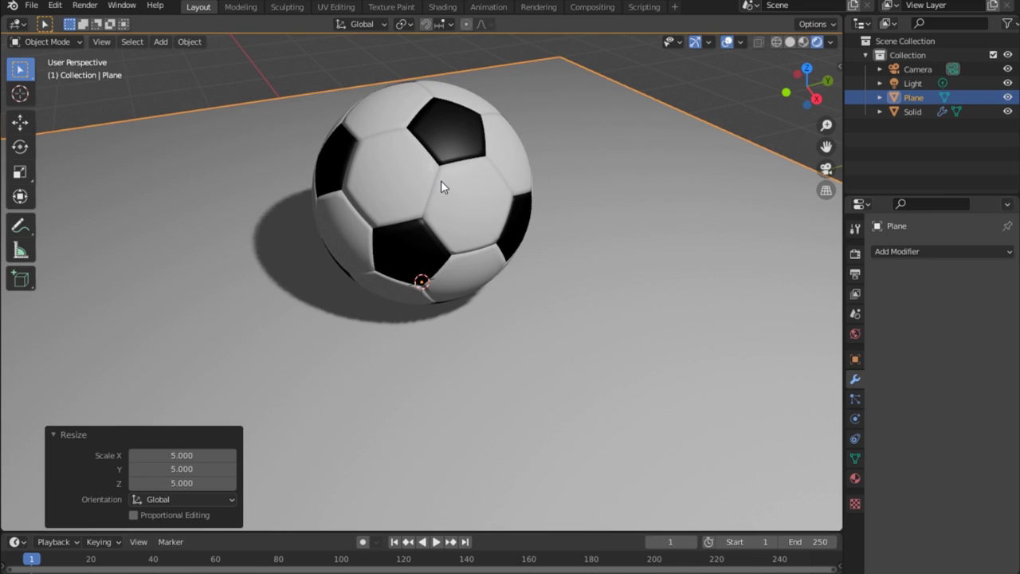
Enlarge the ground plane about 2.5 times so it fills the camera frame, and give it a new material in the Shading workspace.
key("KP_0")
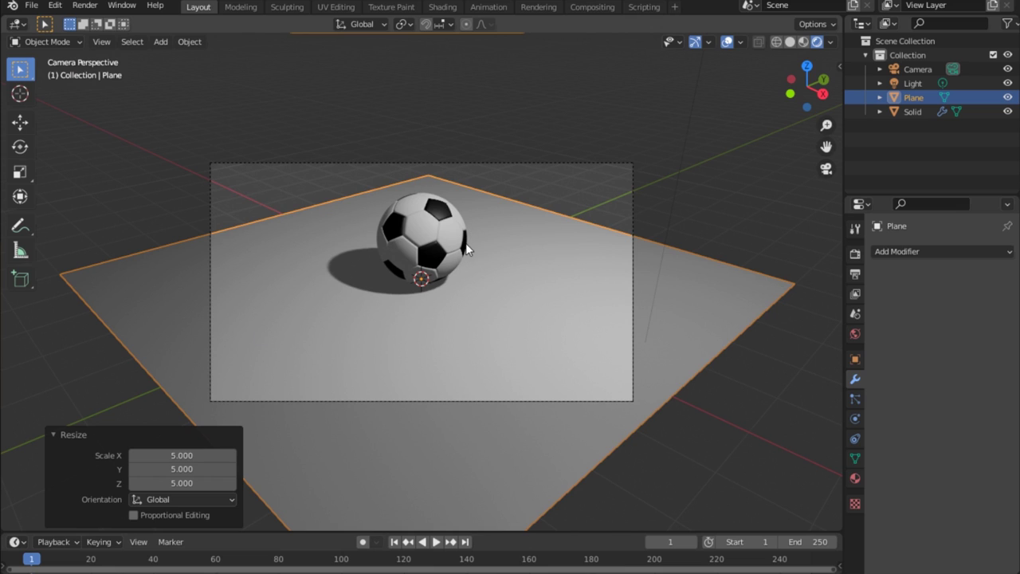
key("s")
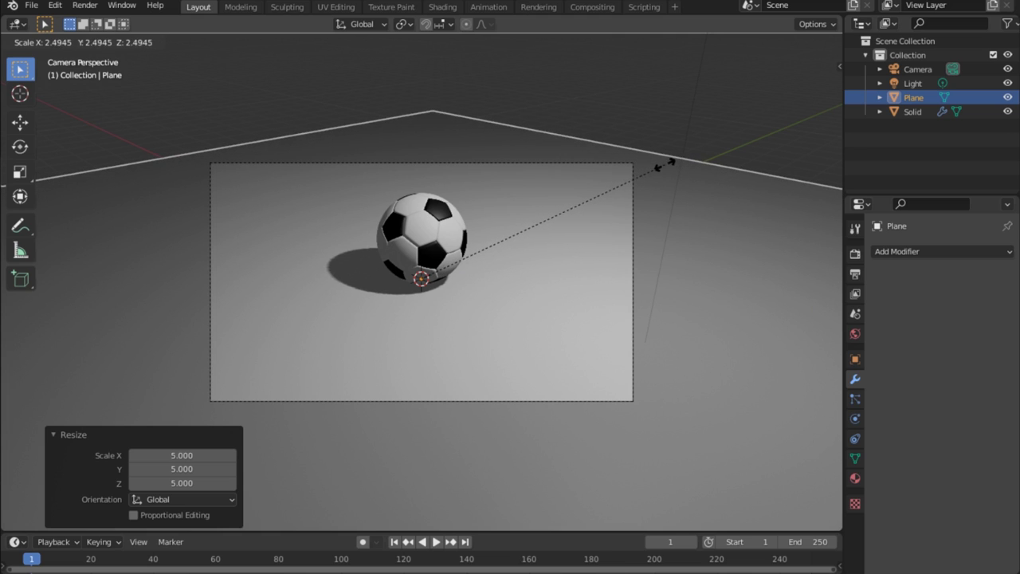
left_click(674, 162)
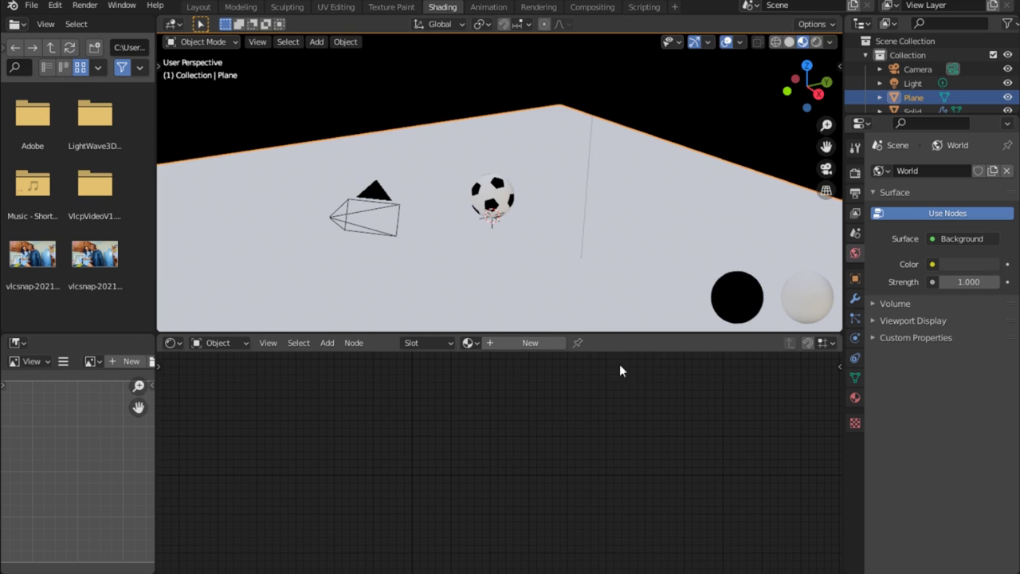
left_click(529, 344)
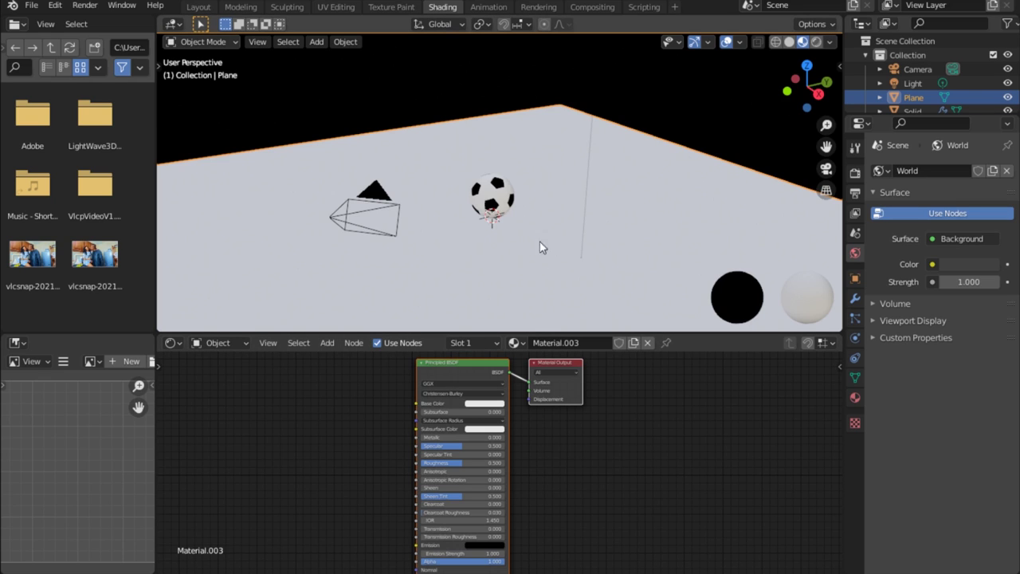
In camera view, move the camera closer to the ball along its local Z axis and shift it to center the ball in the frame.
key("KP_0")
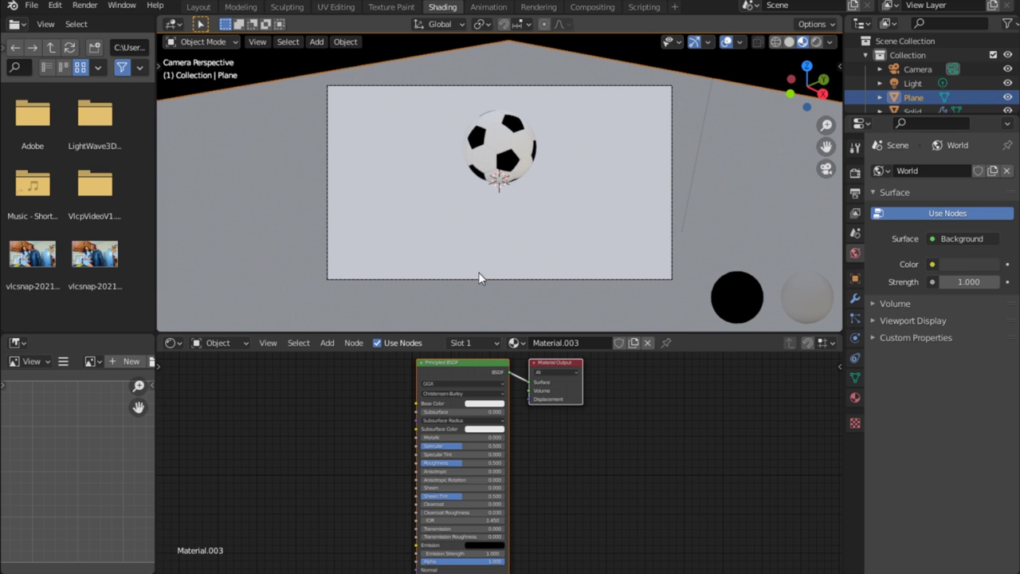
left_click(617, 86)
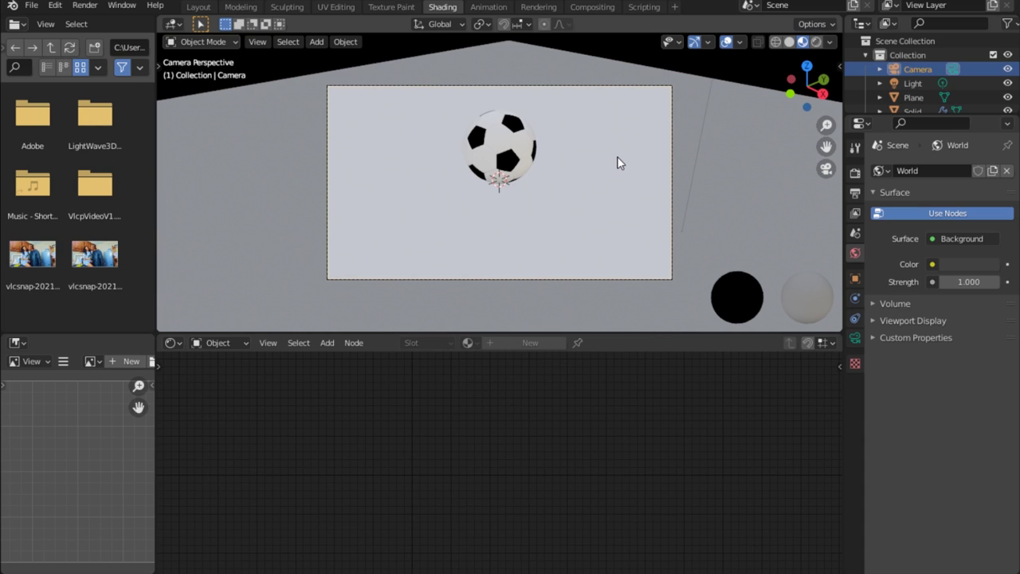
key("g")
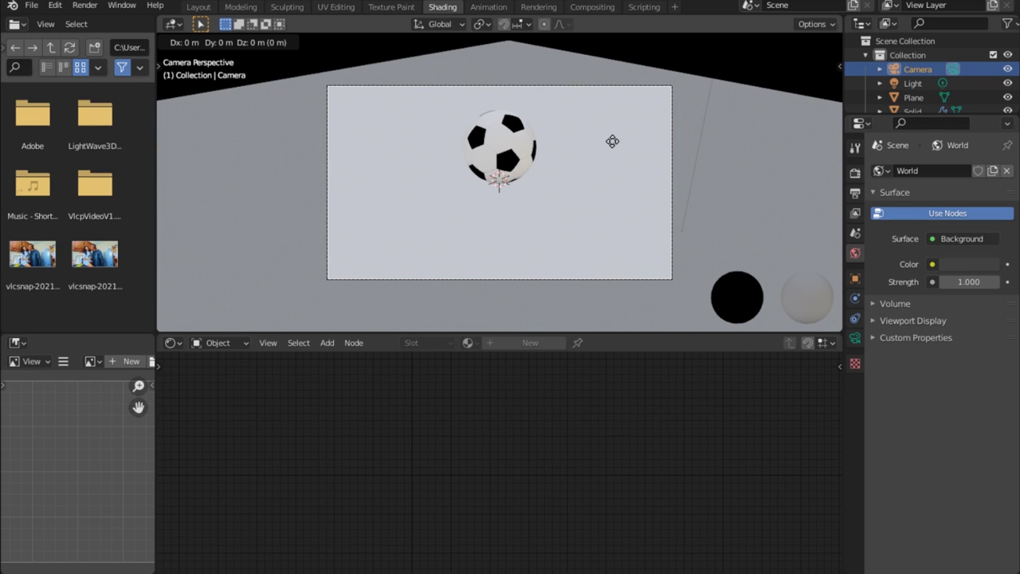
key("z")
key("z")
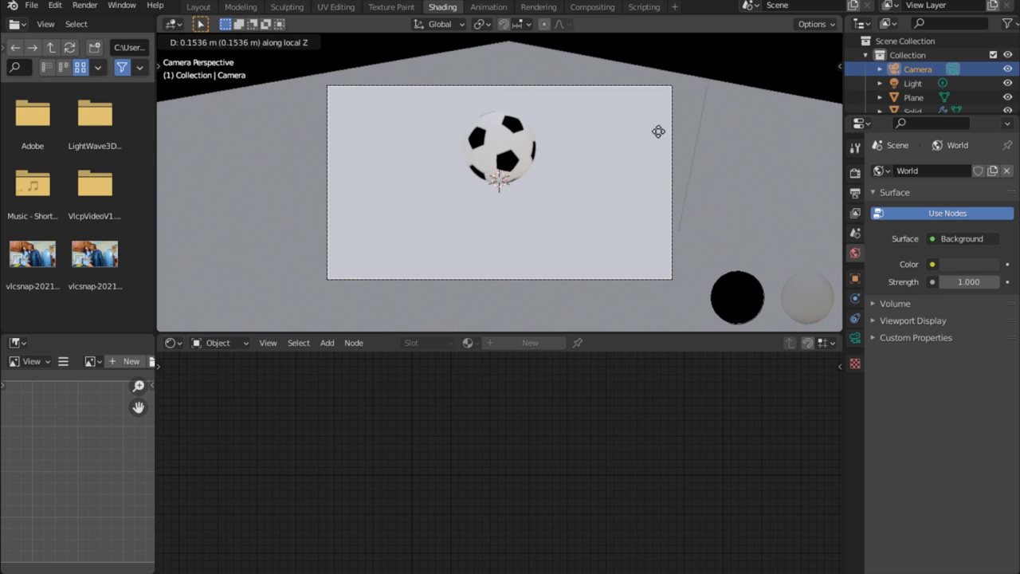
left_click(694, 77)
key("g")
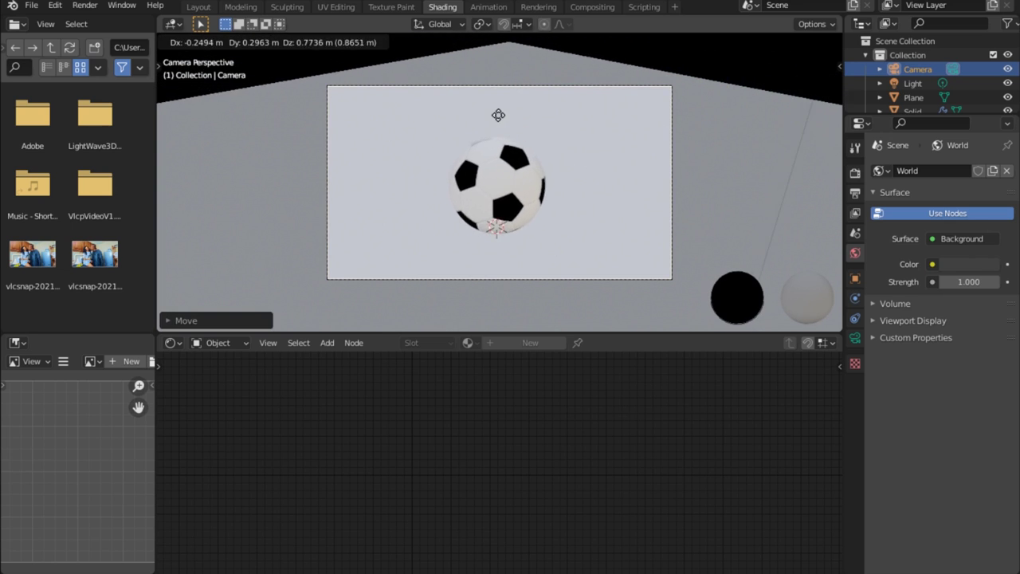
left_click(500, 110)
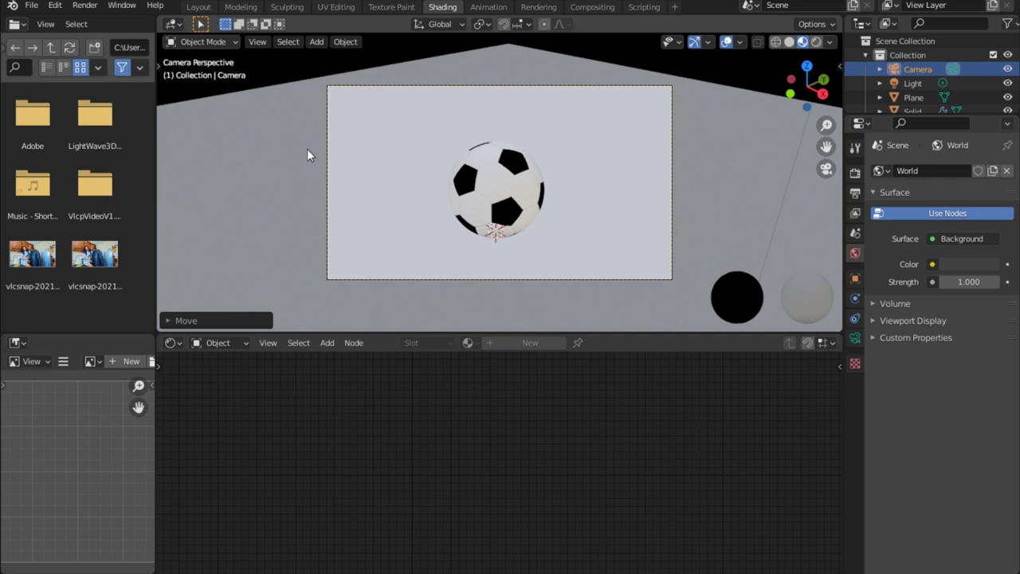
Reselect the ground plane and save the file as Ball 001.blend in the Blender Obj folder.
left_click(303, 244)
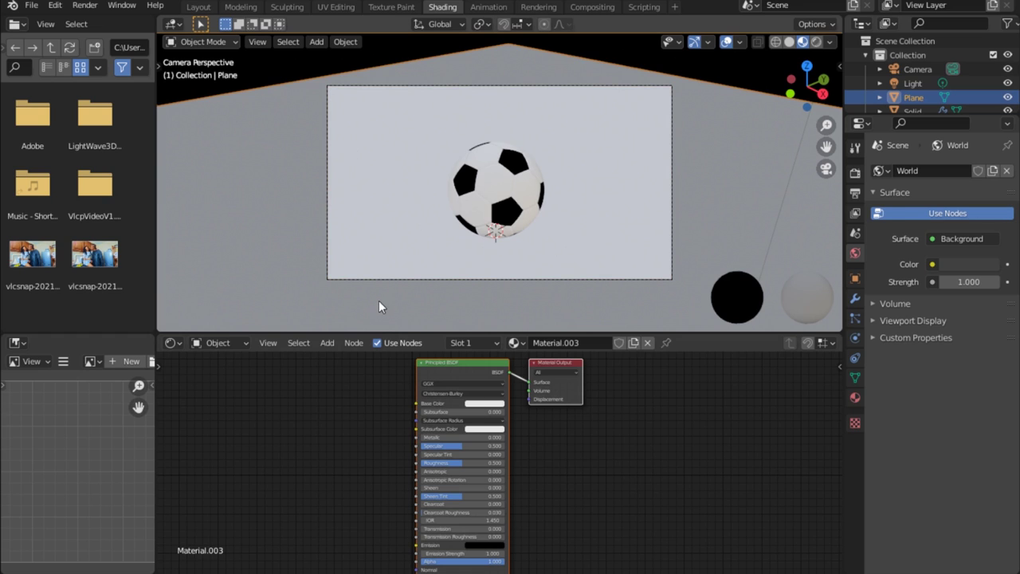
key("ctrl+s")
left_click(394, 511)
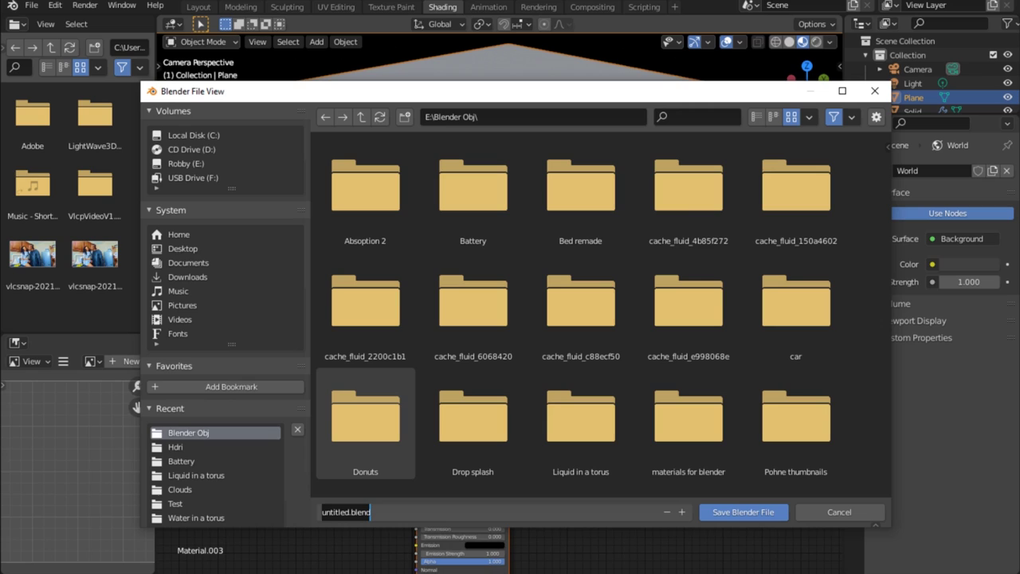
type("Ball")
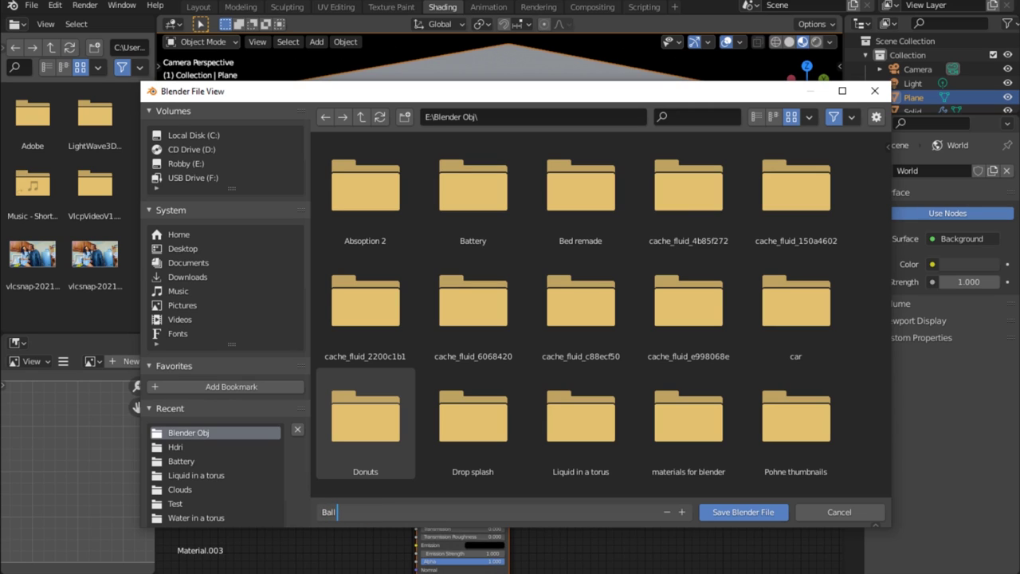
type(" 001")
left_click(736, 516)
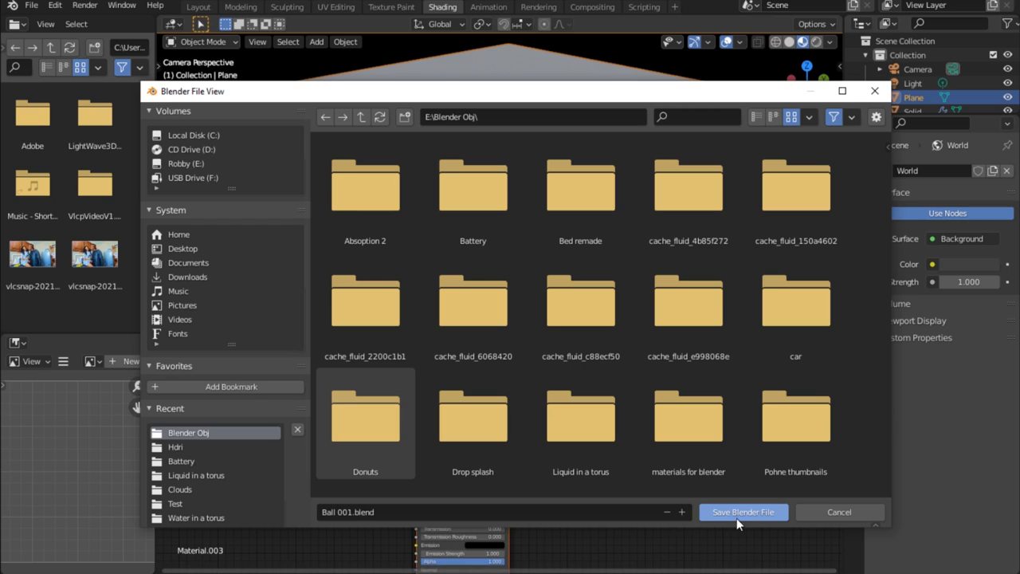
left_click(732, 511)
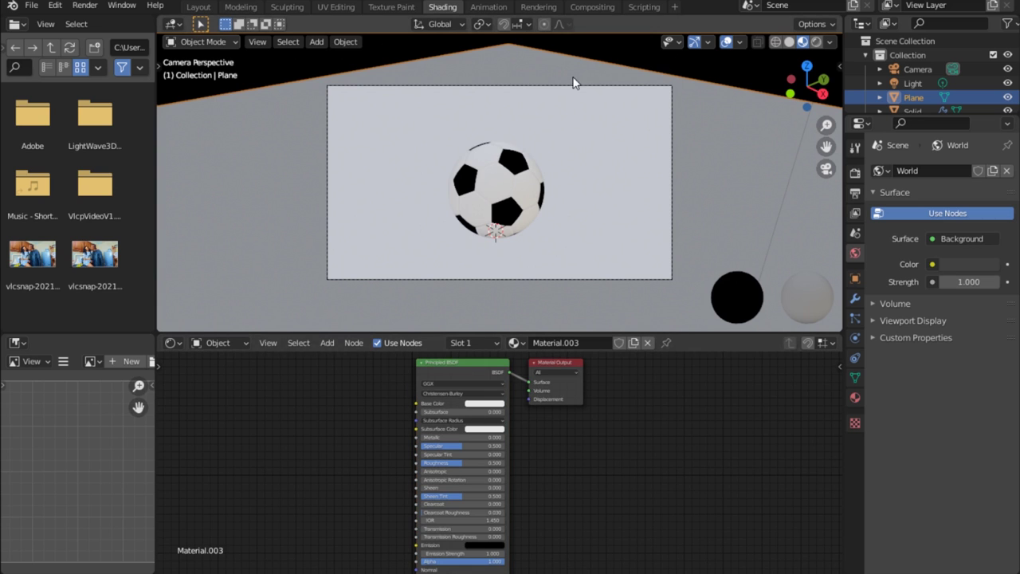
Bring GroundDirtRocky002_COL_4K.jpg from the 4K folder in File Explorer into the plane's material and connect its Color output to Base Color.
mouse_move(226, 573)
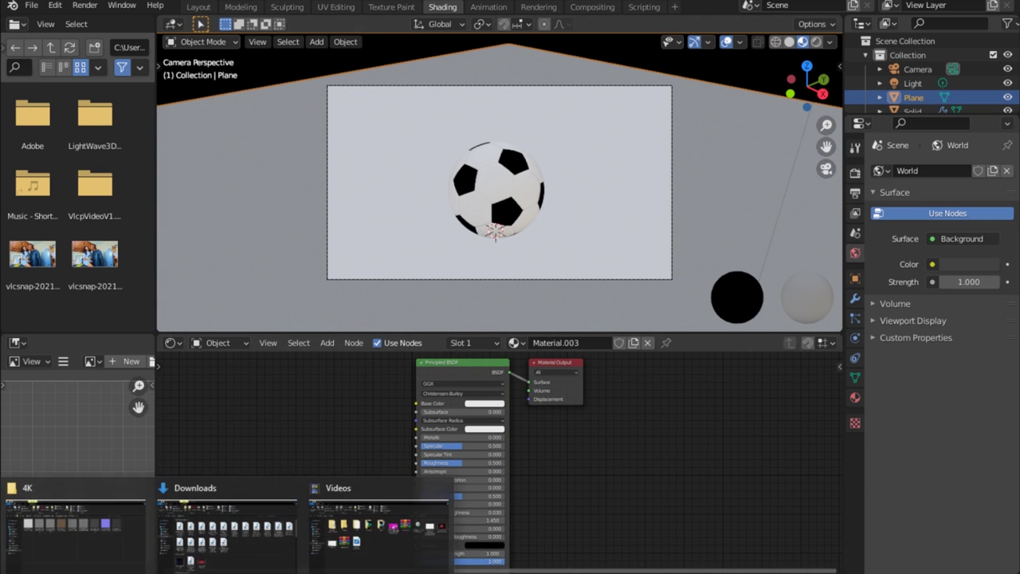
left_click(80, 526)
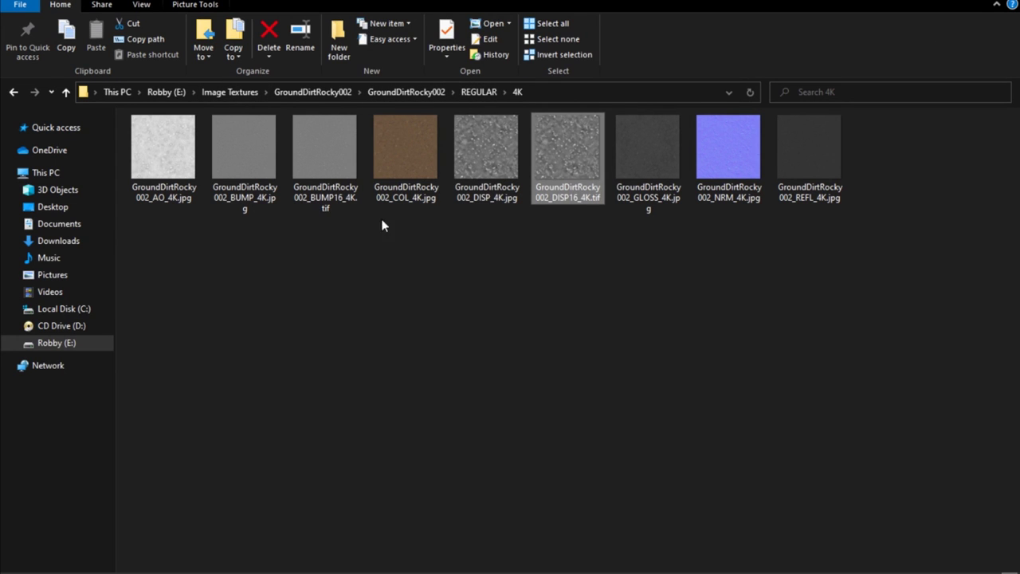
left_click(415, 151)
left_click_drag(407, 151, 291, 399)
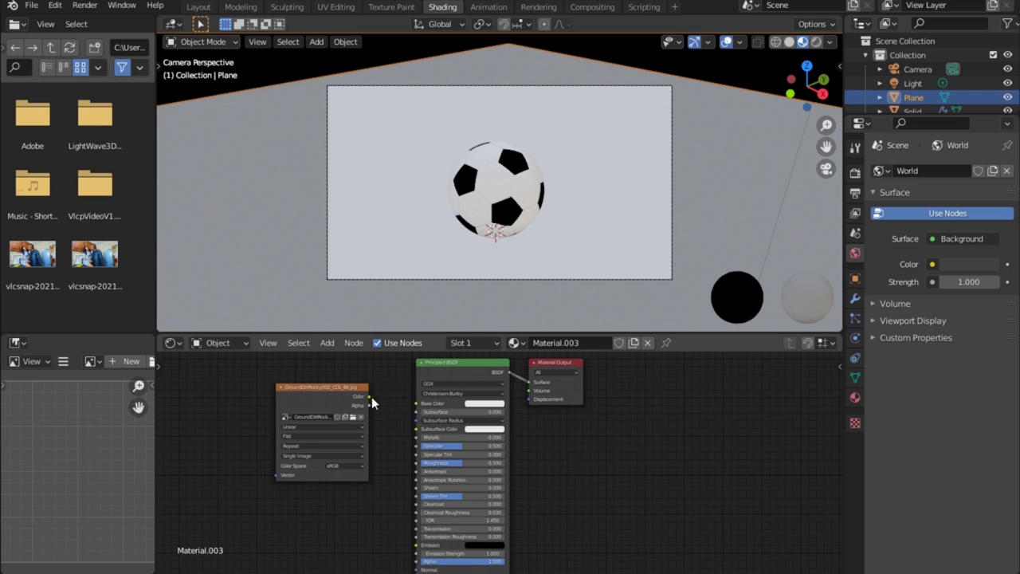
left_click_drag(368, 396, 417, 403)
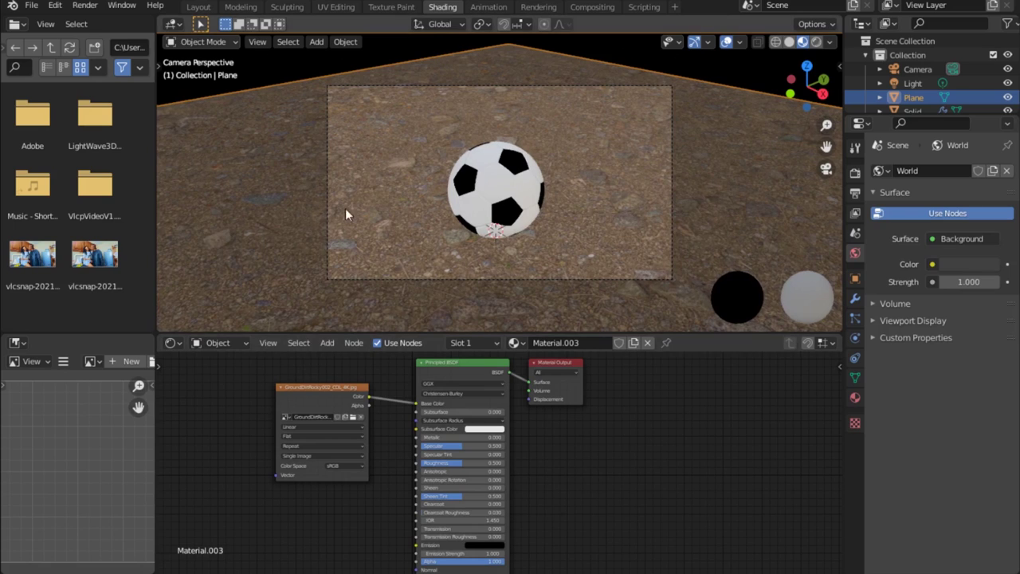
left_click_drag(322, 390, 294, 371)
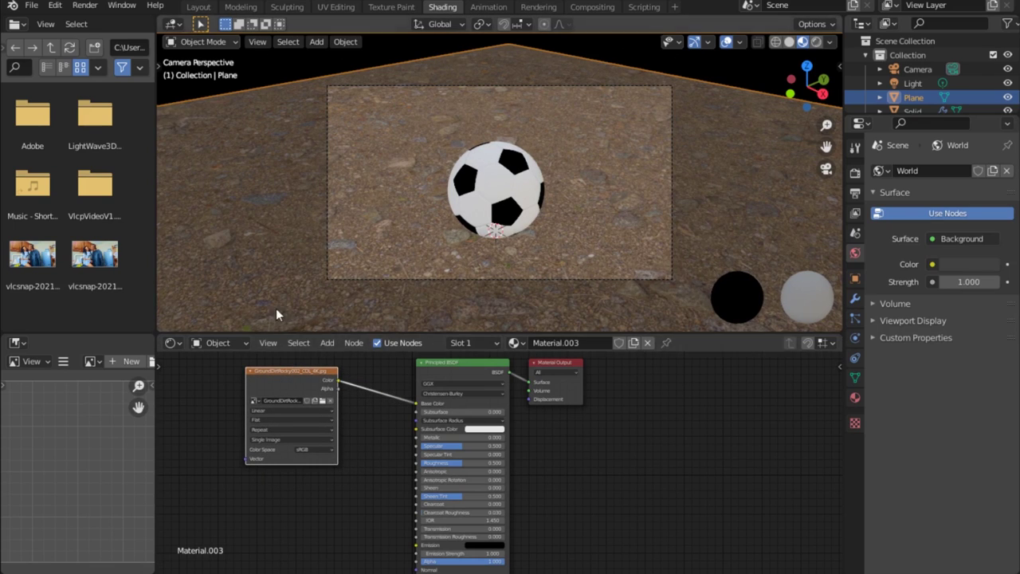
Bring GroundDirtRocky002_GLOSS_4K.jpg from File Explorer into the ground material, connect its Color to Roughness, and leave space after the node.
middle_click_drag(366, 451, 376, 399)
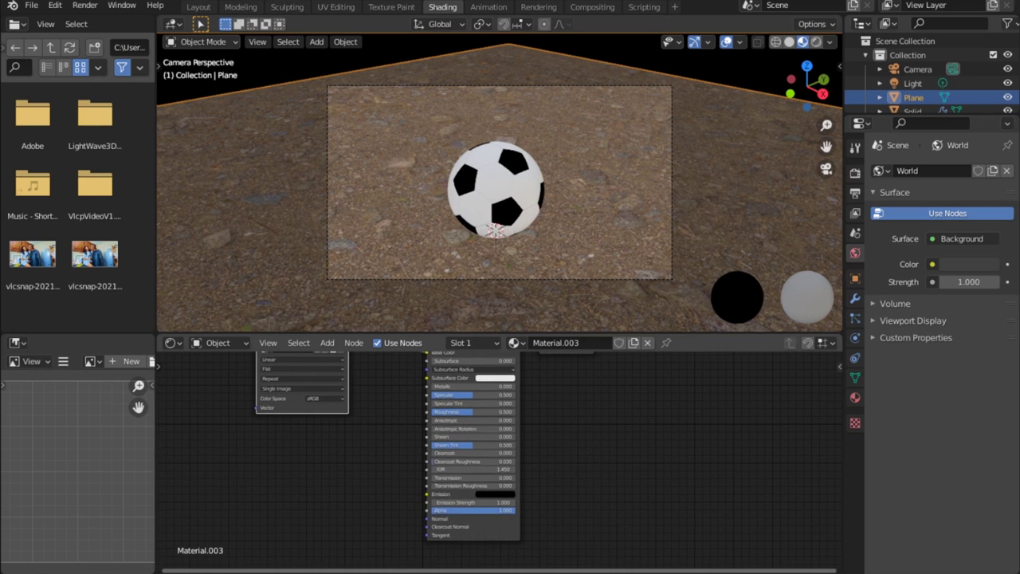
left_click(101, 553)
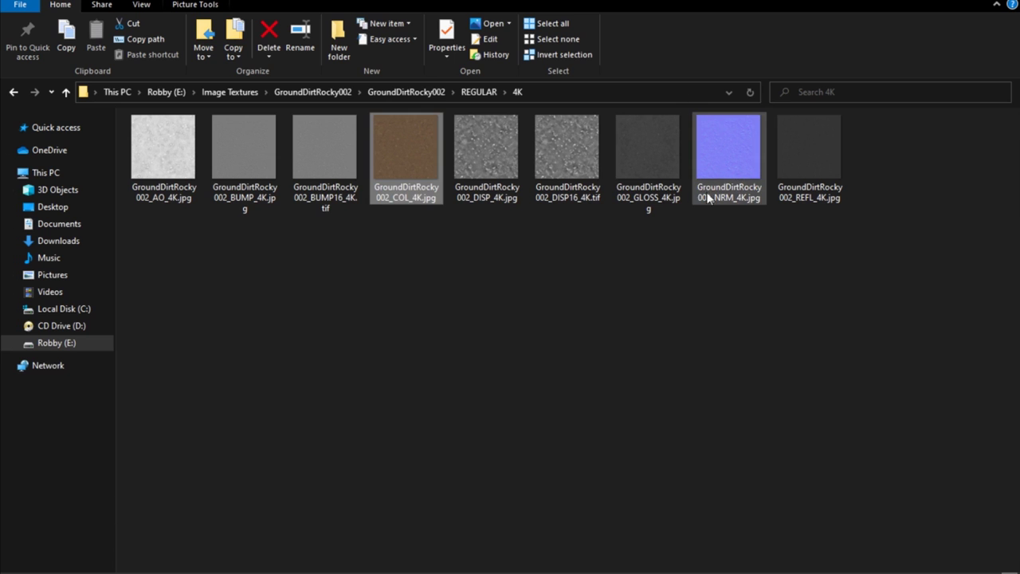
left_click_drag(652, 173, 196, 412)
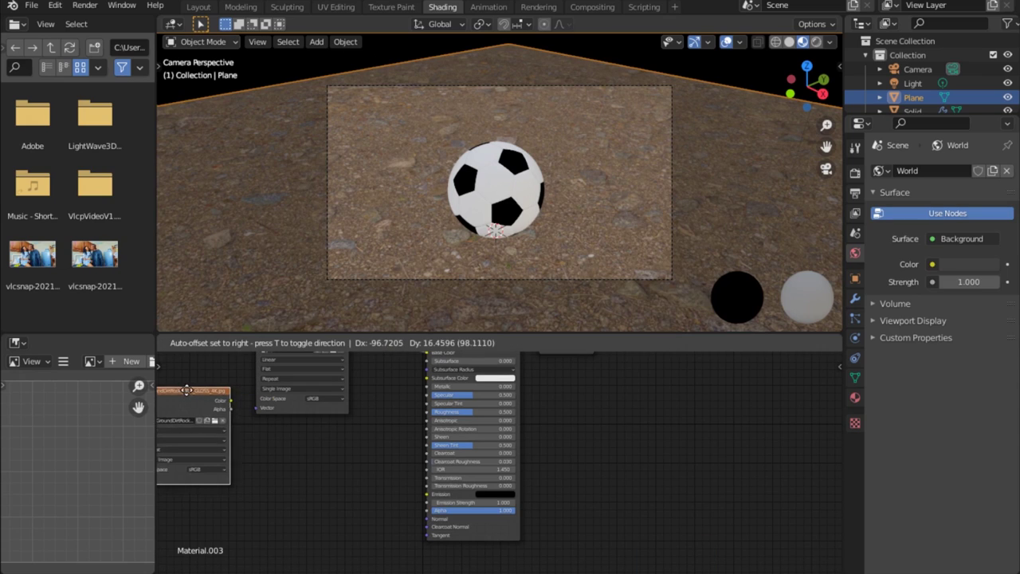
left_click(192, 395)
left_click_drag(232, 404, 424, 412)
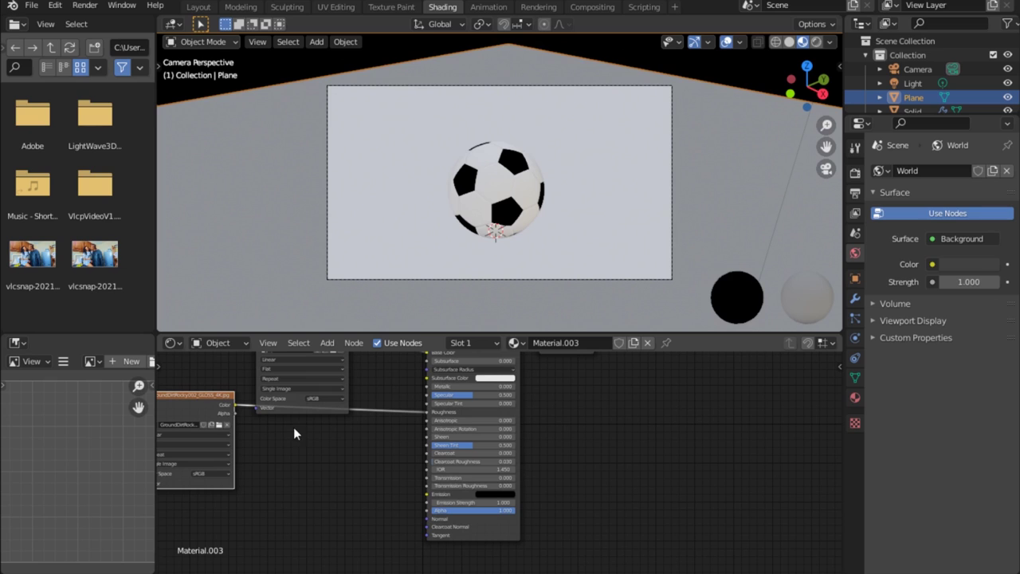
middle_click_drag(333, 419, 442, 424)
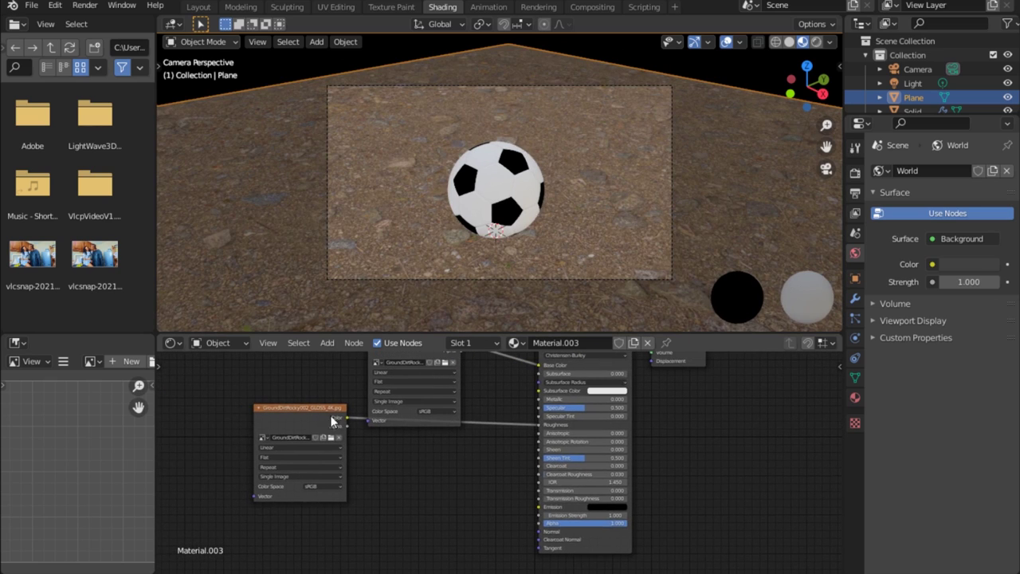
left_click_drag(288, 405, 220, 413)
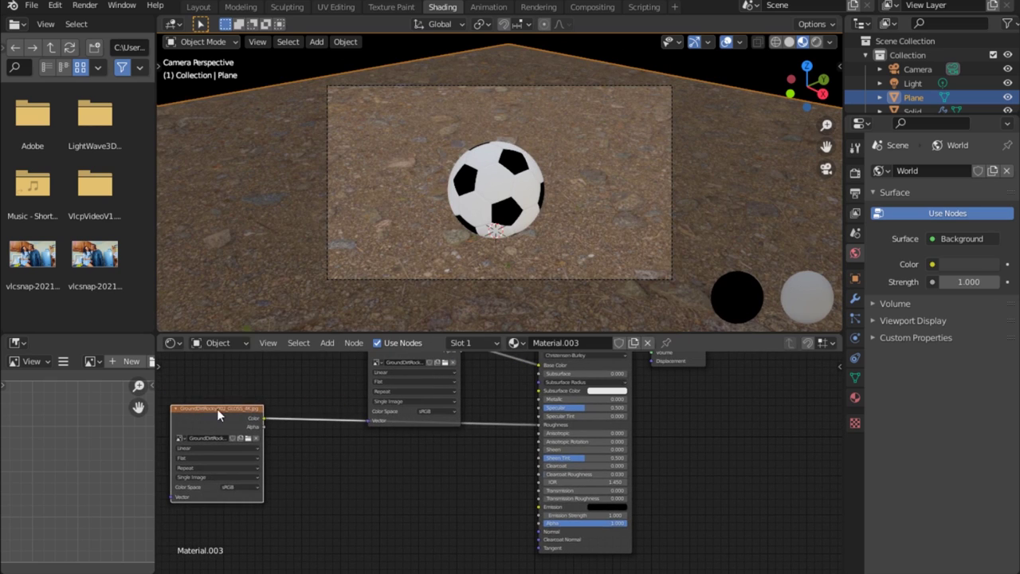
Insert an Invert node on the link between the gloss texture and the Roughness input.
key("shift+a")
type("i")
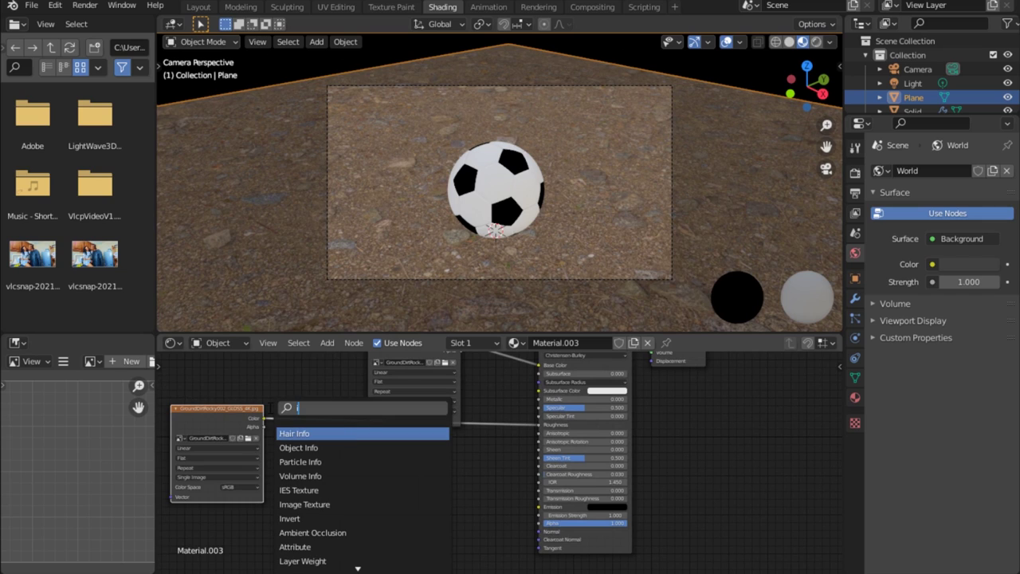
type("nvert")
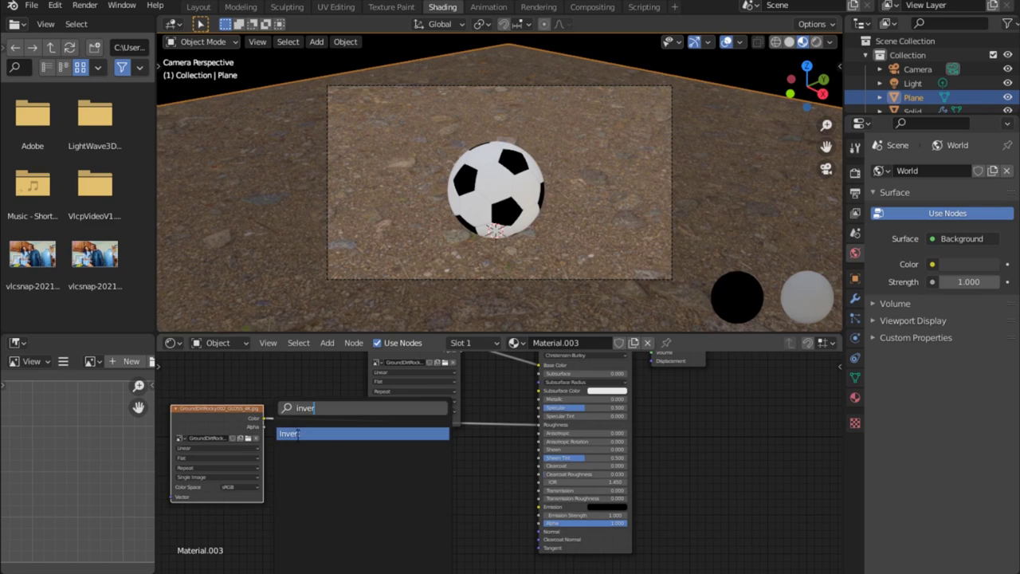
key("Return")
left_click(318, 424)
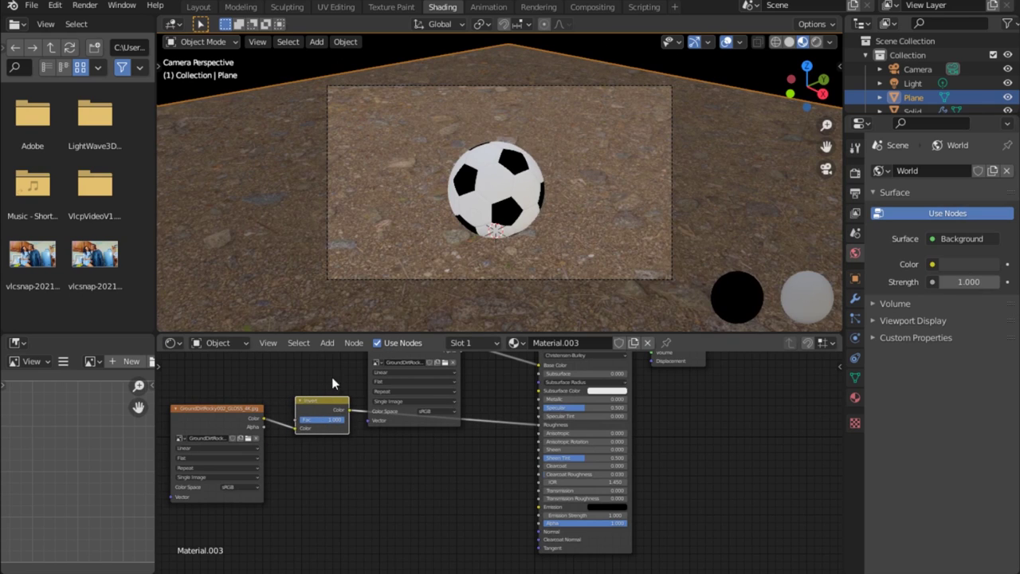
Set the Invert node's Fac to 0.7.
left_click(338, 418)
type("0.7")
key("Return")
Bring GroundDirtRocky002_NRM_4K.jpg from File Explorer into the ground material and connect its Color output to the Principled BSDF's Normal input.
middle_click_drag(432, 478, 432, 412)
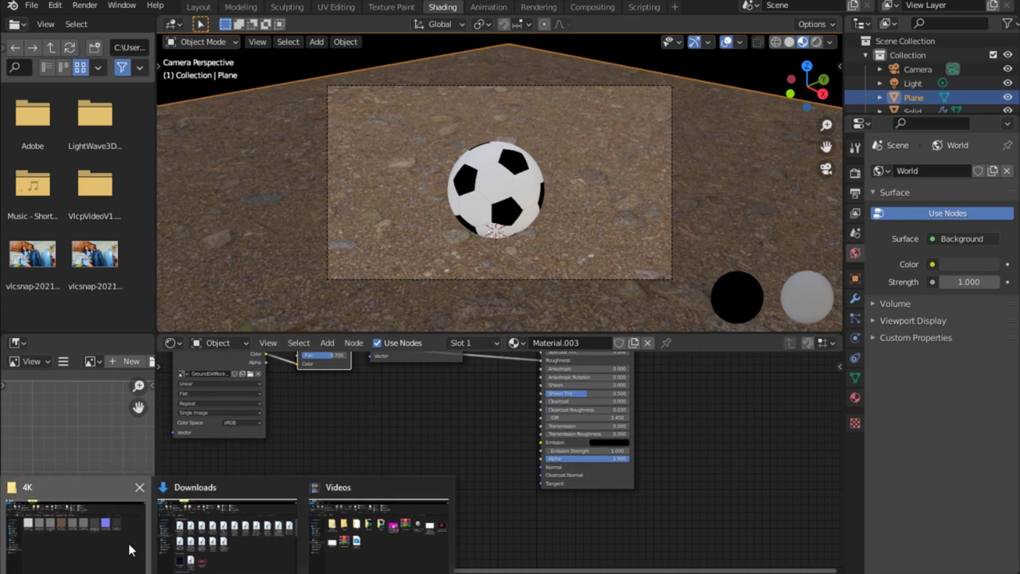
left_click(70, 532)
left_click_drag(721, 167, 301, 484)
mouse_move(365, 484)
left_mouse_down()
mouse_move(579, 474)
mouse_move(542, 466)
left_mouse_up()
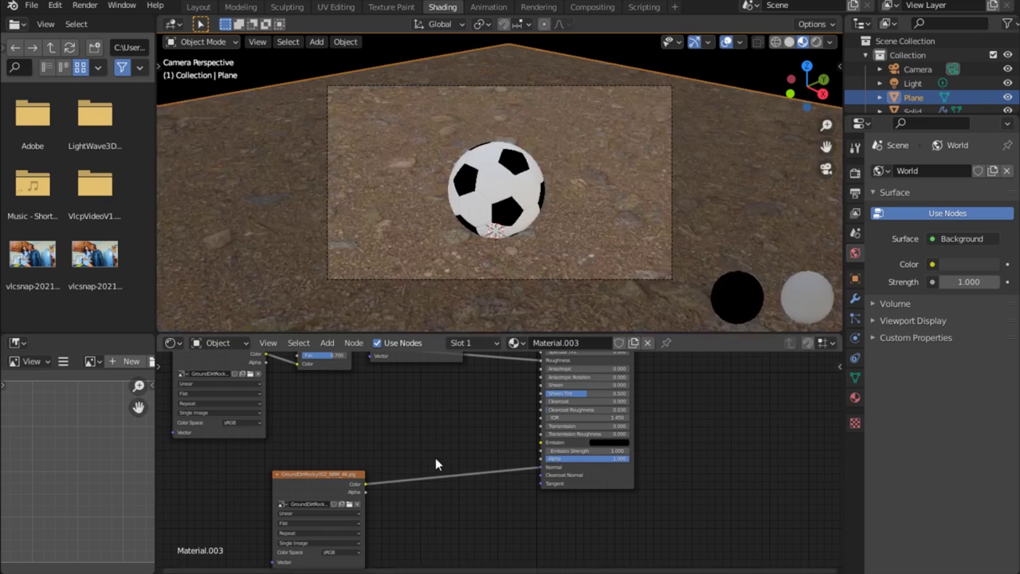
Insert a Normal Map node on the link between the NRM texture and the shader's Normal input.
key("shift+a")
left_click(423, 418)
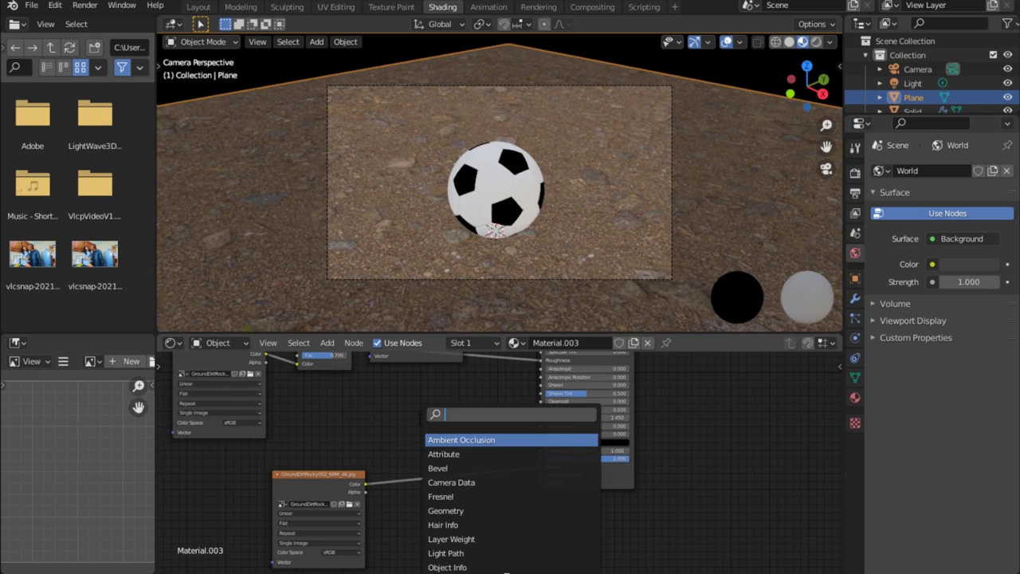
type("nor")
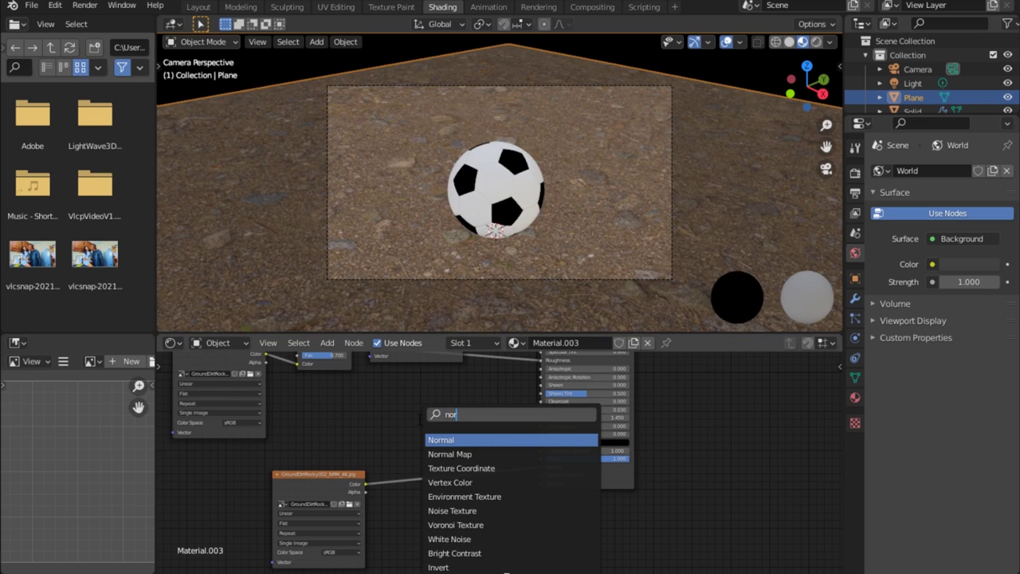
left_click(450, 453)
left_click(452, 508)
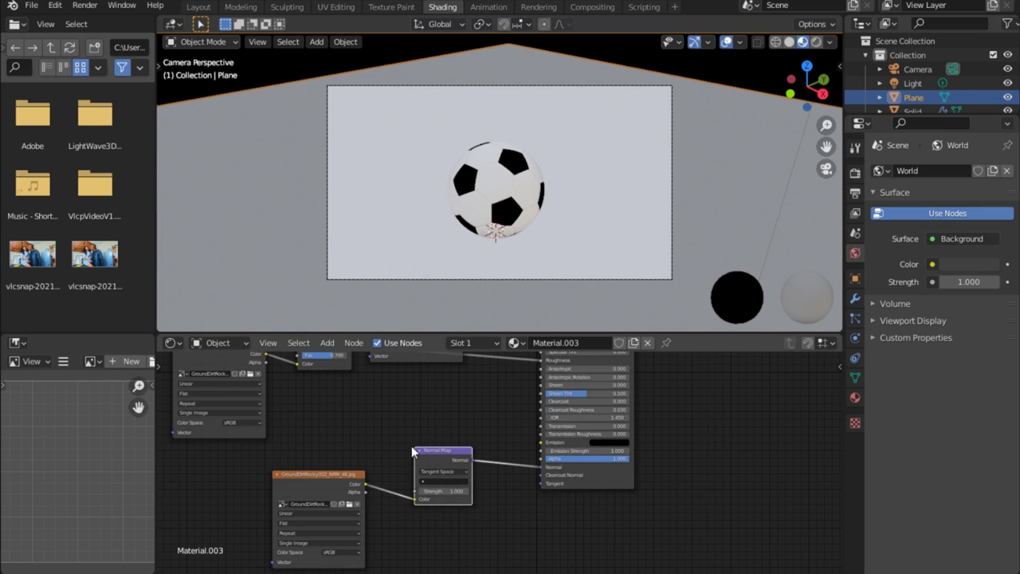
Shift the NRM texture and Normal Map nodes away from the shader and insert a Bump node on the link to its Normal input.
left_click_drag(341, 441, 458, 510)
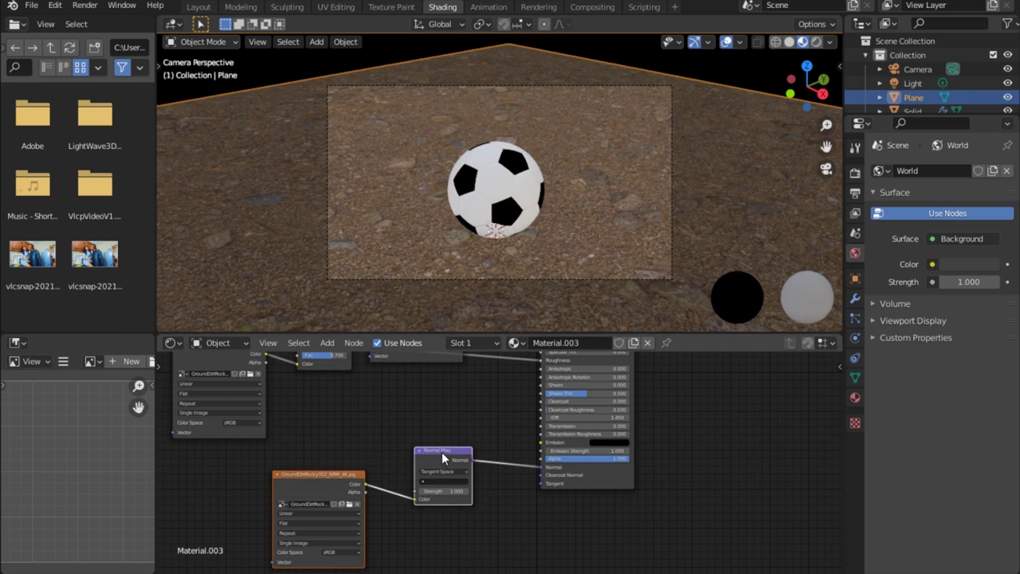
left_click_drag(442, 452, 361, 486)
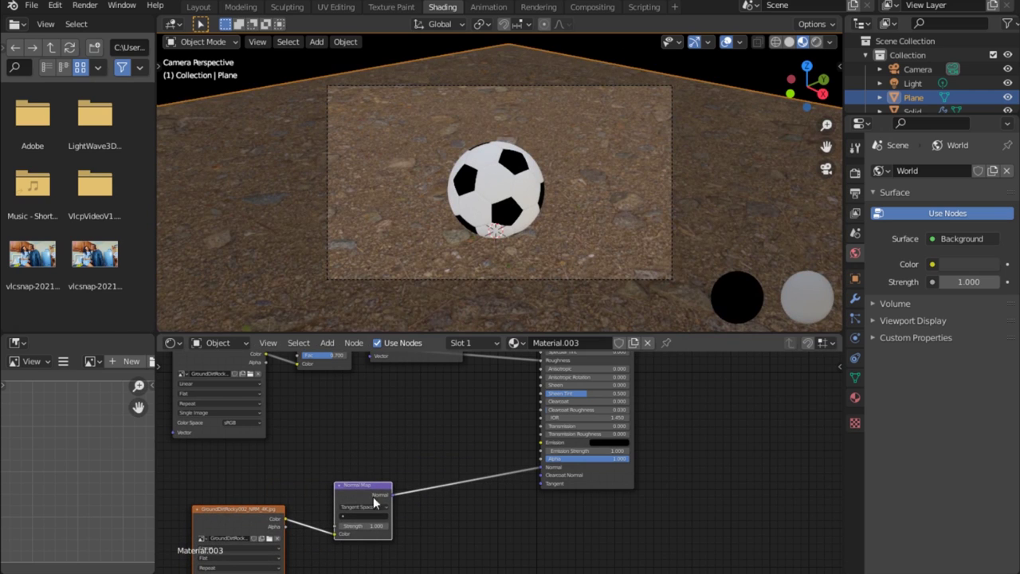
key("shift+a")
left_click(458, 423)
type("bum")
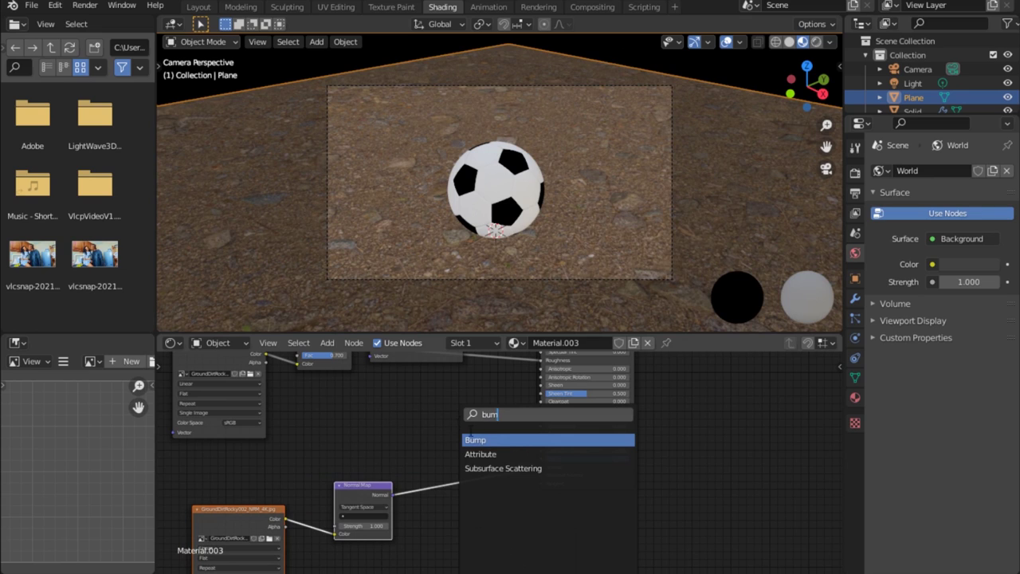
left_click(495, 440)
left_click(483, 466)
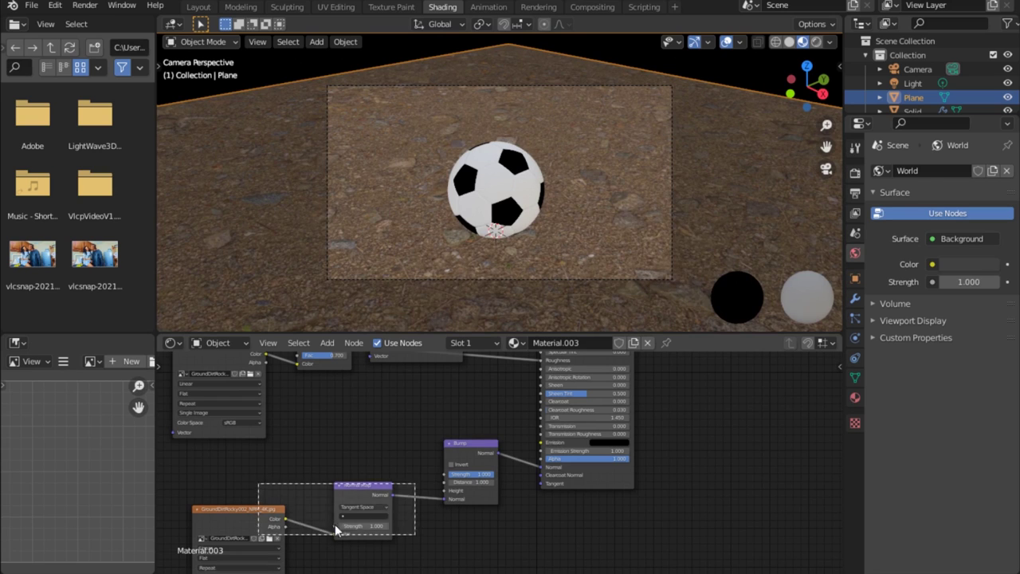
Bring GroundDirtRocky002_BUMP16_4K.tif from File Explorer into the ground material and connect its Color output to the Bump node's Height.
mouse_move(240, 550)
left_click(98, 531)
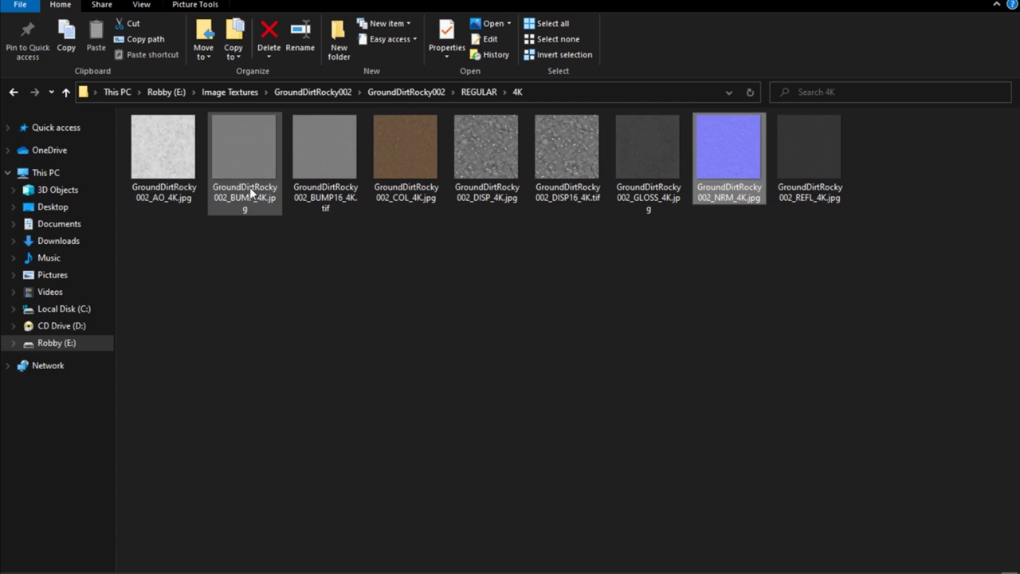
left_click(254, 170)
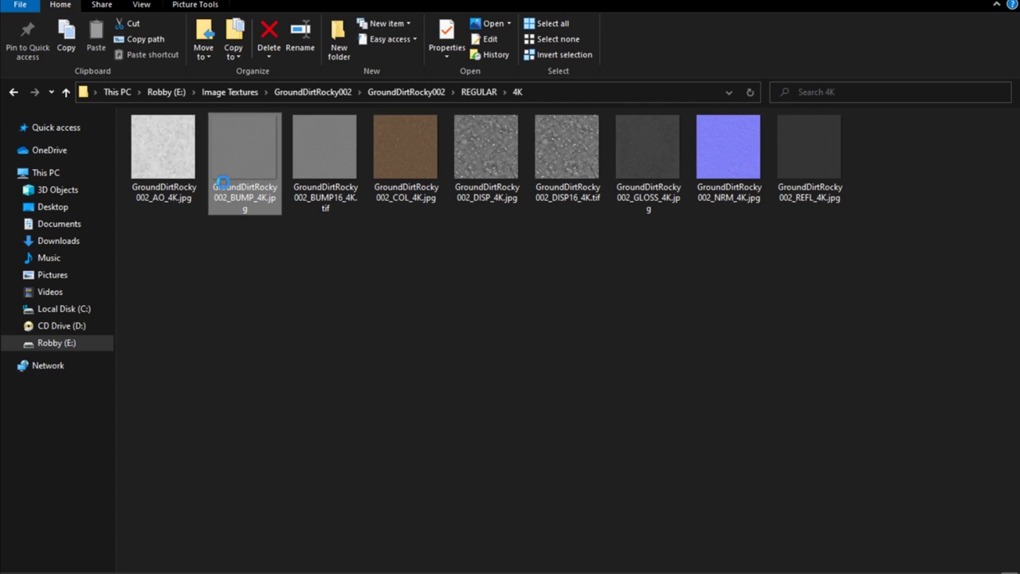
left_click(326, 155)
left_click_drag(321, 177, 329, 380)
left_click_drag(388, 390, 444, 492)
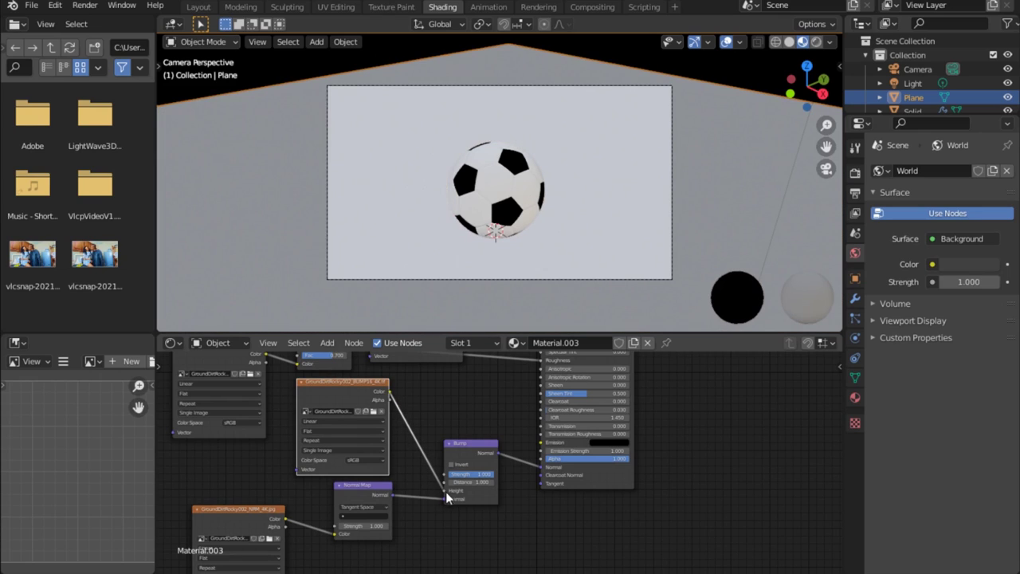
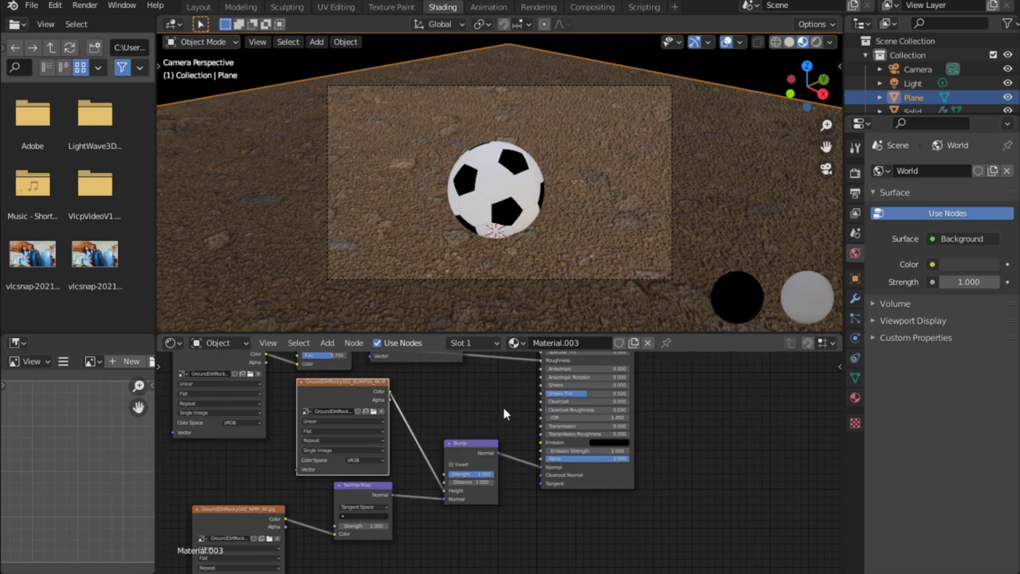
Move Material Output farther from the shader and bring in GroundDirtRocky002_DISP16_4K.tif from File Explorer, connecting its Color to Displacement.
middle_click_drag(503, 407, 342, 455)
middle_click_drag(530, 405, 505, 447)
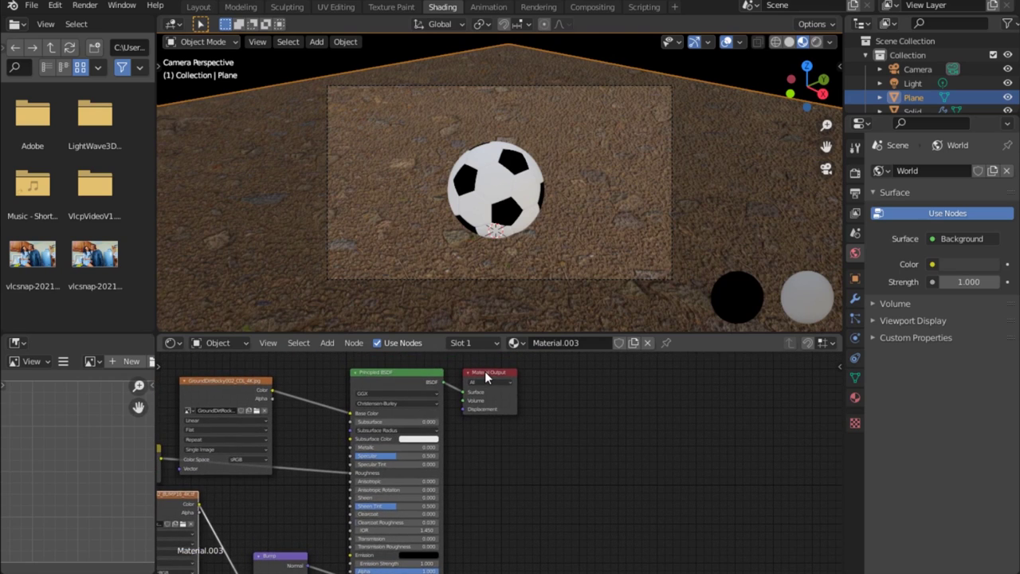
left_click_drag(484, 374, 610, 421)
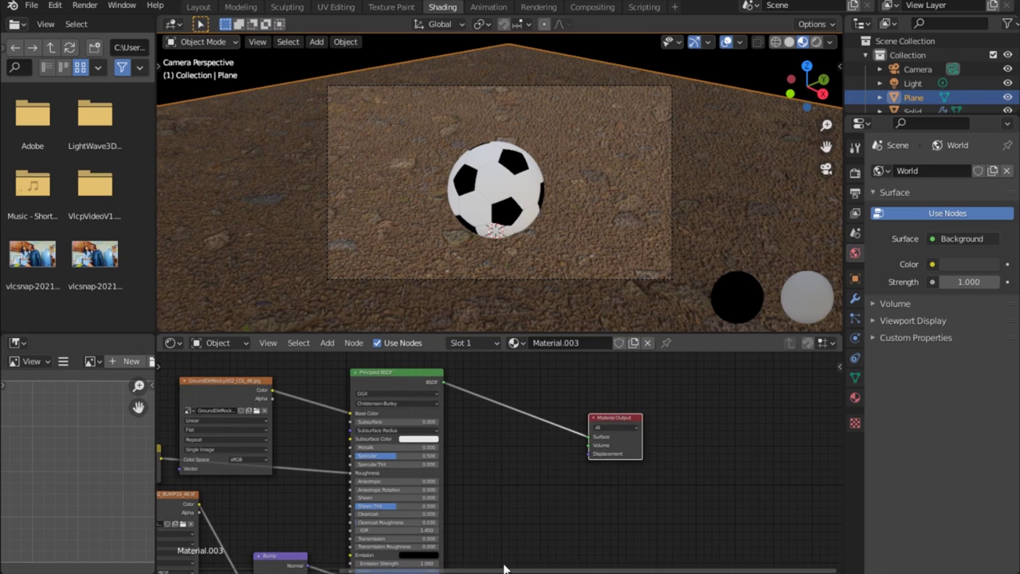
middle_click_drag(523, 490, 510, 415)
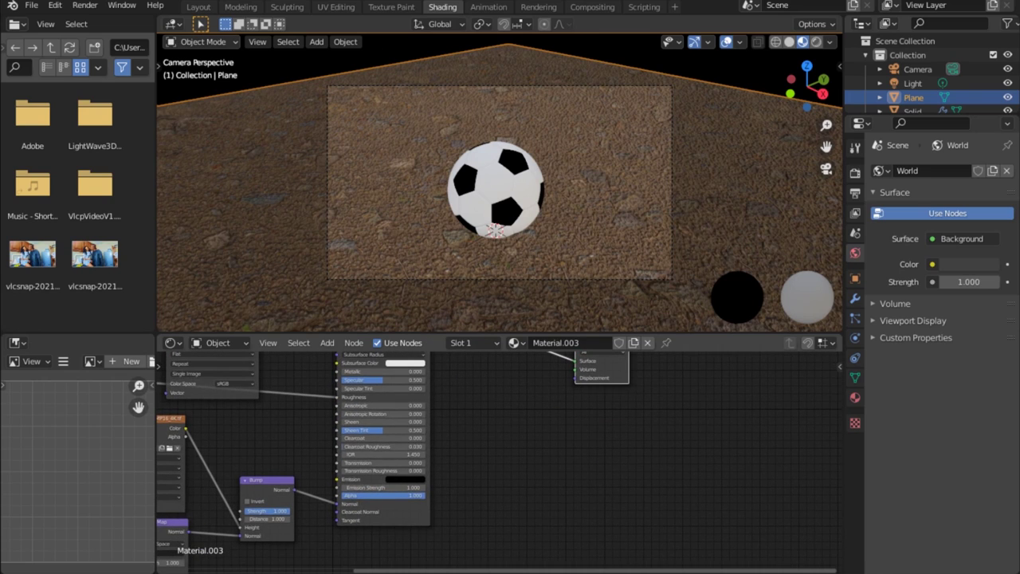
left_click(109, 527)
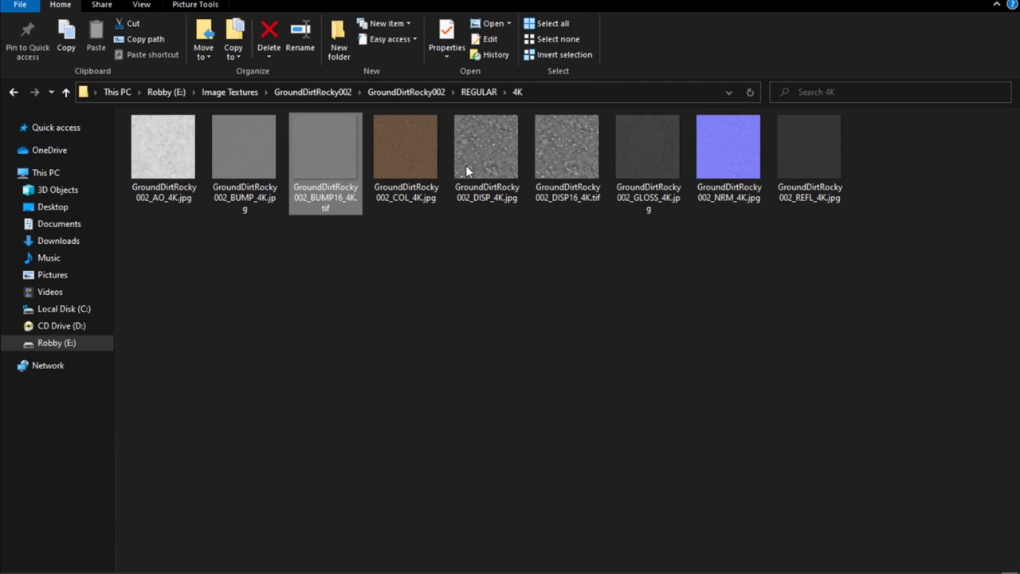
left_click_drag(563, 149, 574, 379)
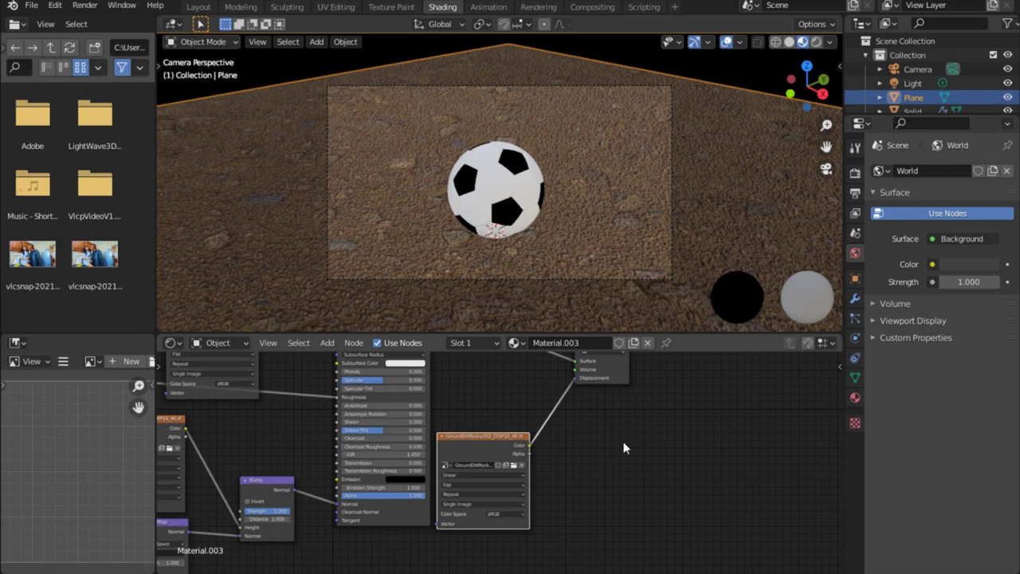
Insert a Displacement node between the DISP16 texture and Material Output, and reroute the texture's Color link to its Height input.
middle_click_drag(623, 410, 587, 460)
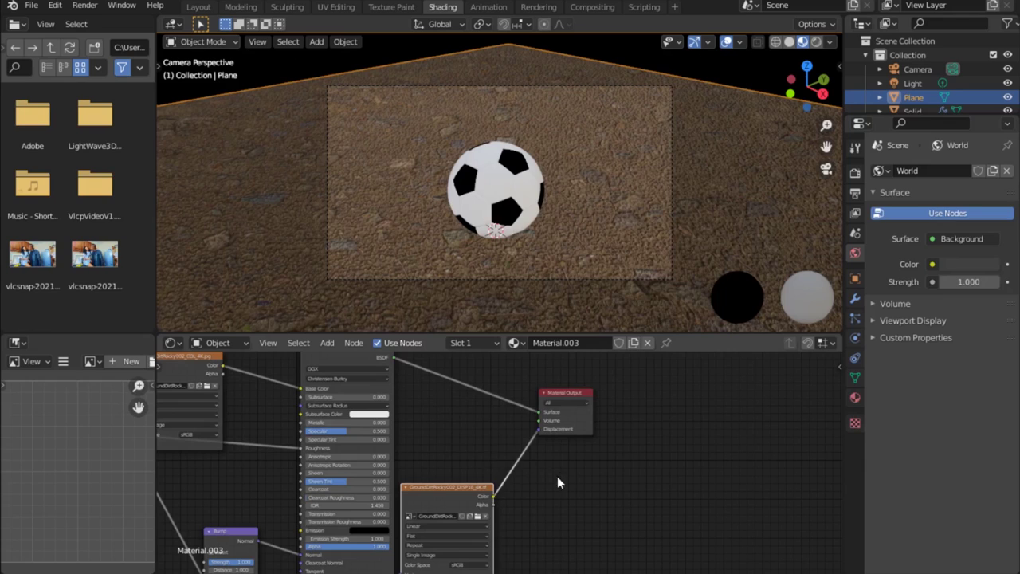
key("shift+a")
left_click(536, 431)
type("di")
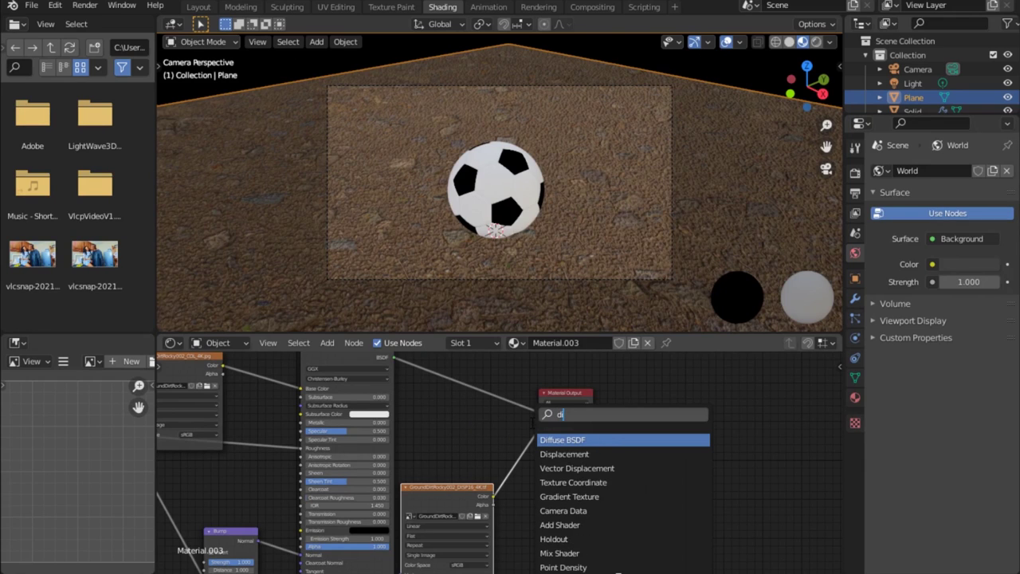
type("sp")
key("Return")
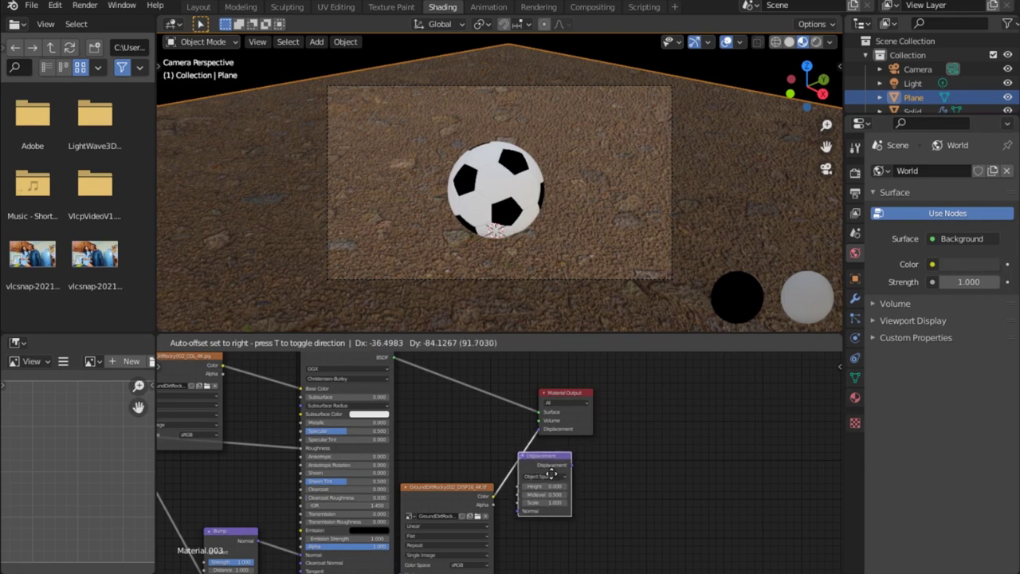
left_click(558, 461)
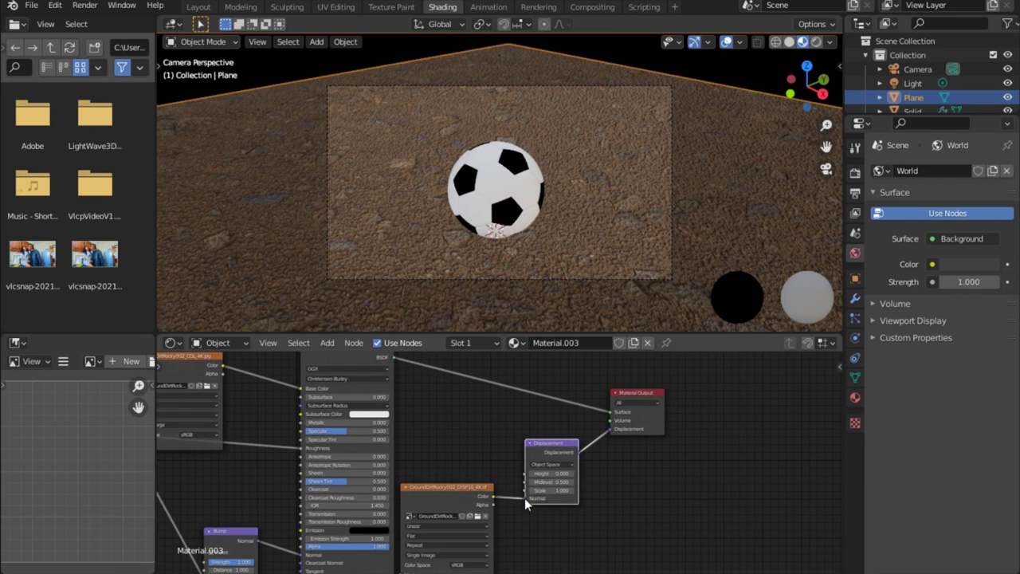
left_click_drag(523, 496, 526, 474)
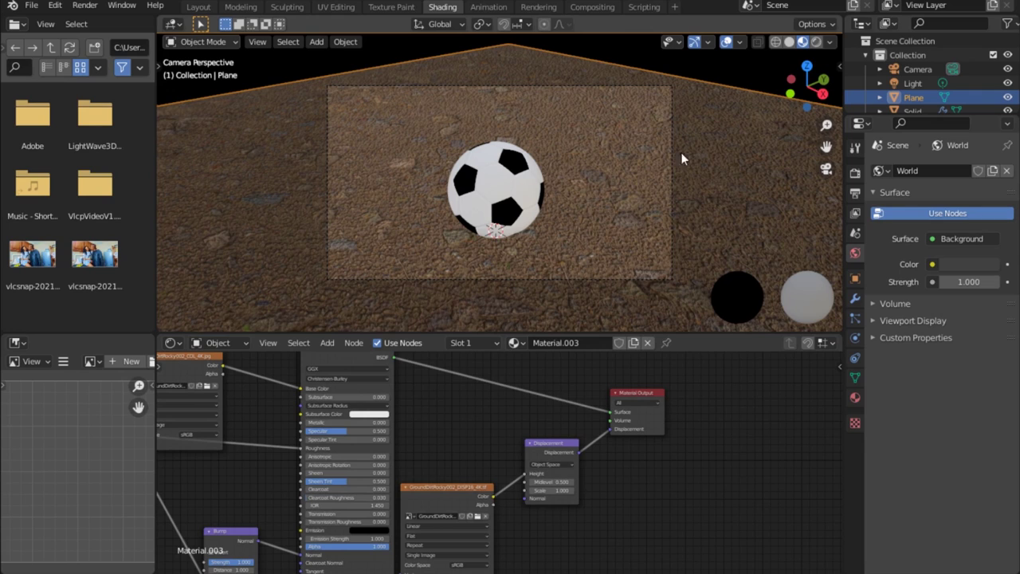
Examine the Settings section of the ground plane's material properties.
left_click(854, 400)
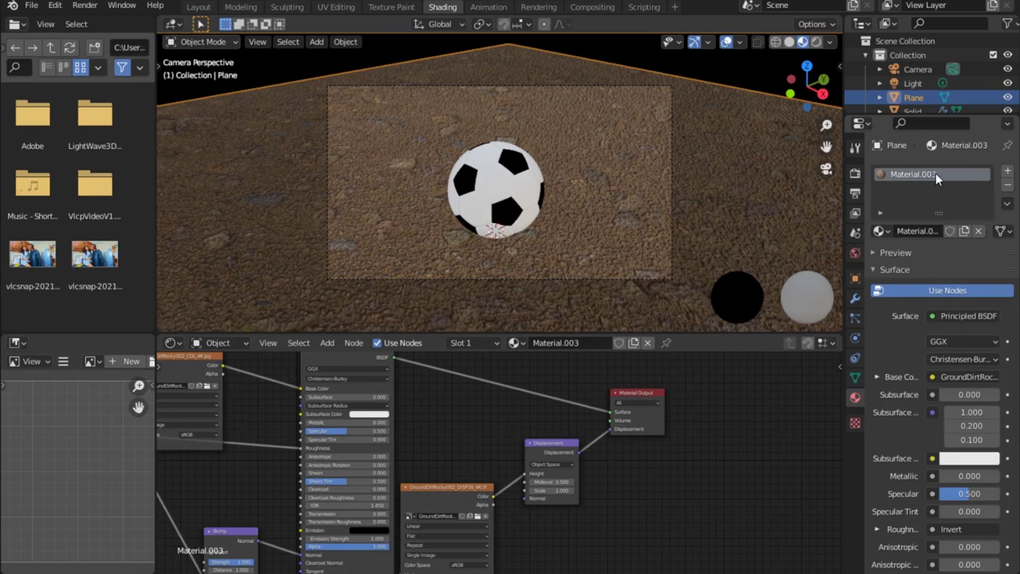
scroll(888, 398, "down", 12)
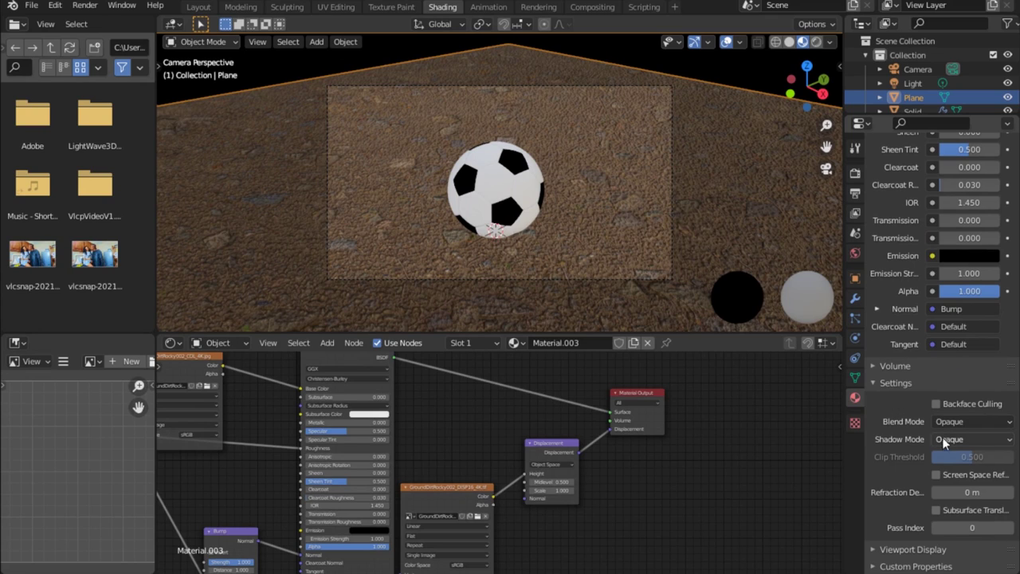
left_click(872, 383)
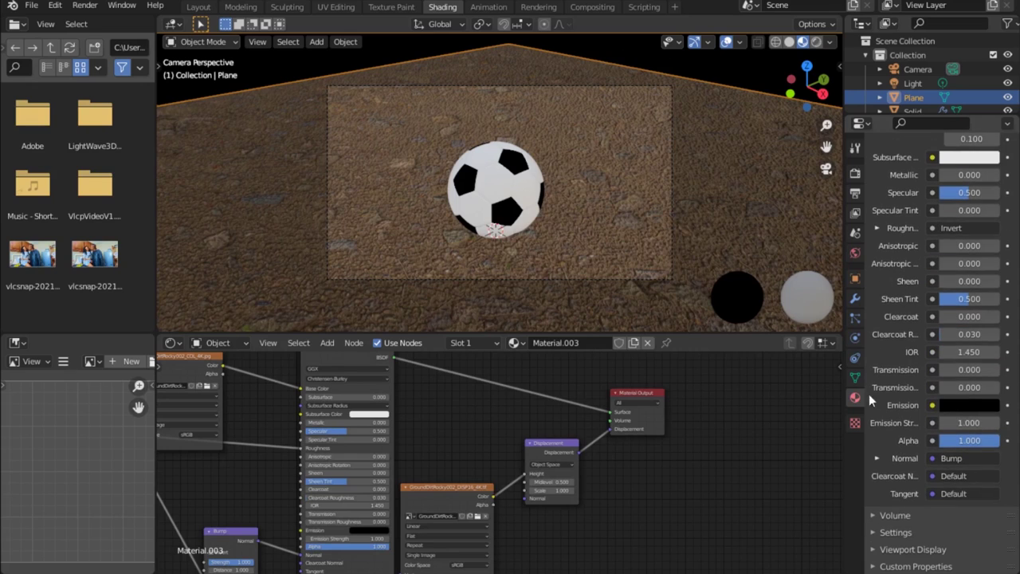
left_click(874, 532)
scroll(882, 470, "down", 4)
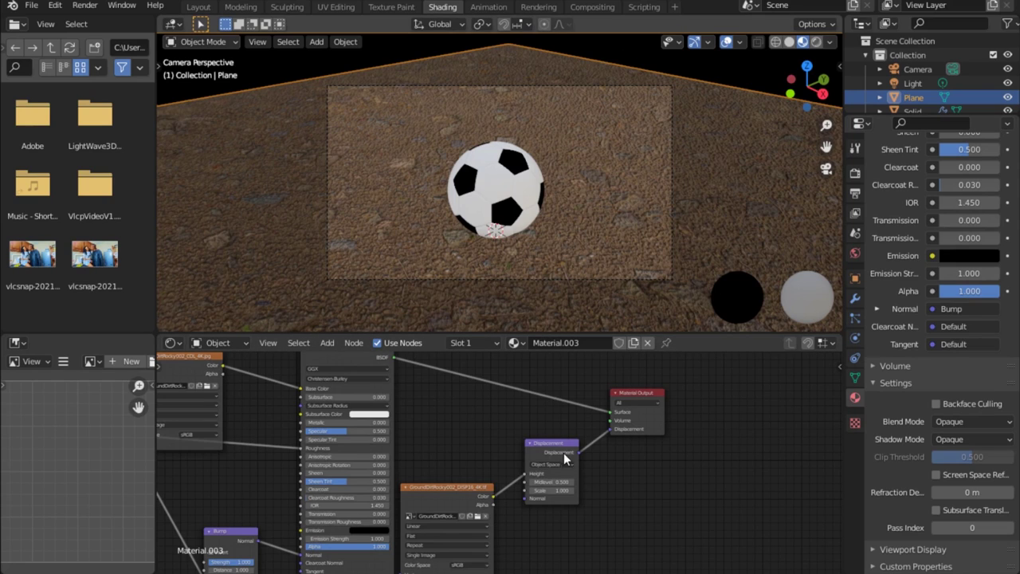
Set the DISP16 texture's color space to Non-Color and collapse the material's Settings section.
middle_click_drag(563, 452, 565, 385)
left_click(471, 434)
left_click(548, 434, "shift")
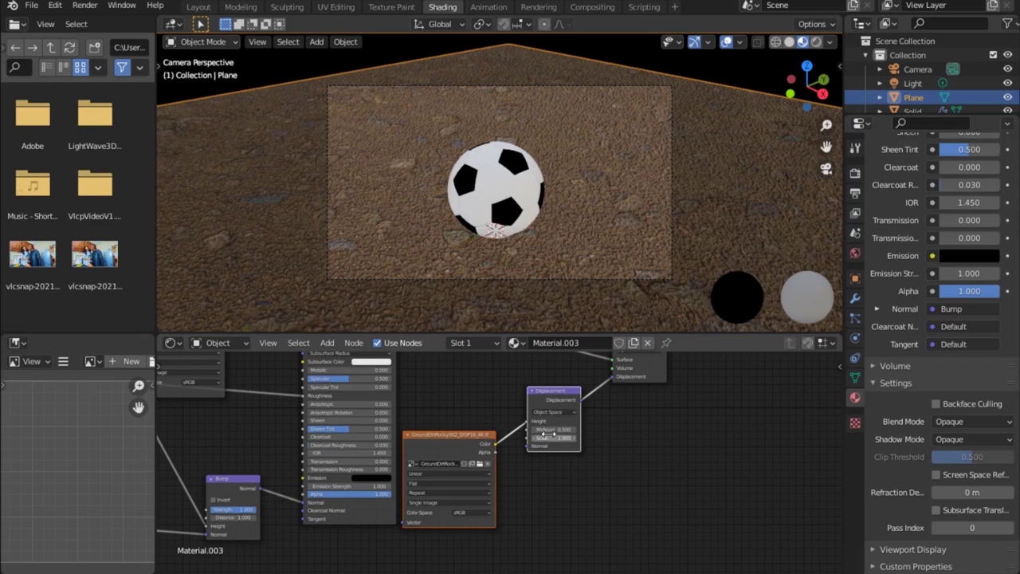
left_click(482, 512)
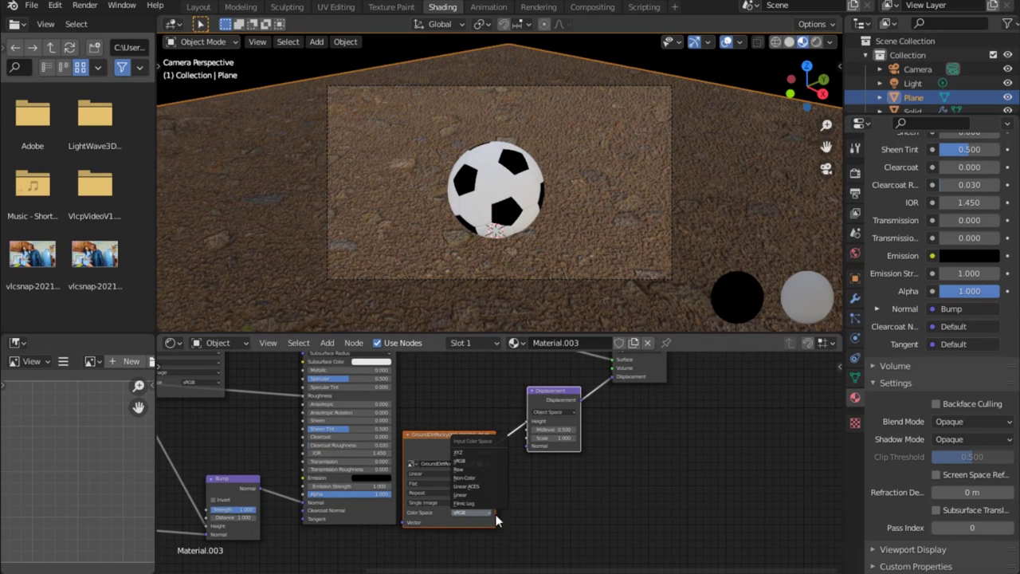
left_click(473, 478)
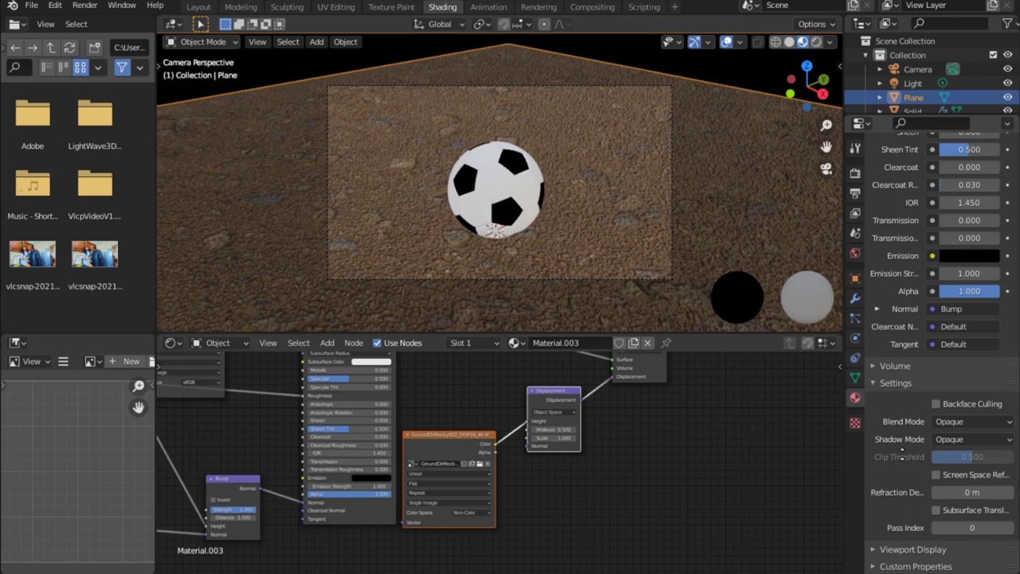
left_click(873, 383)
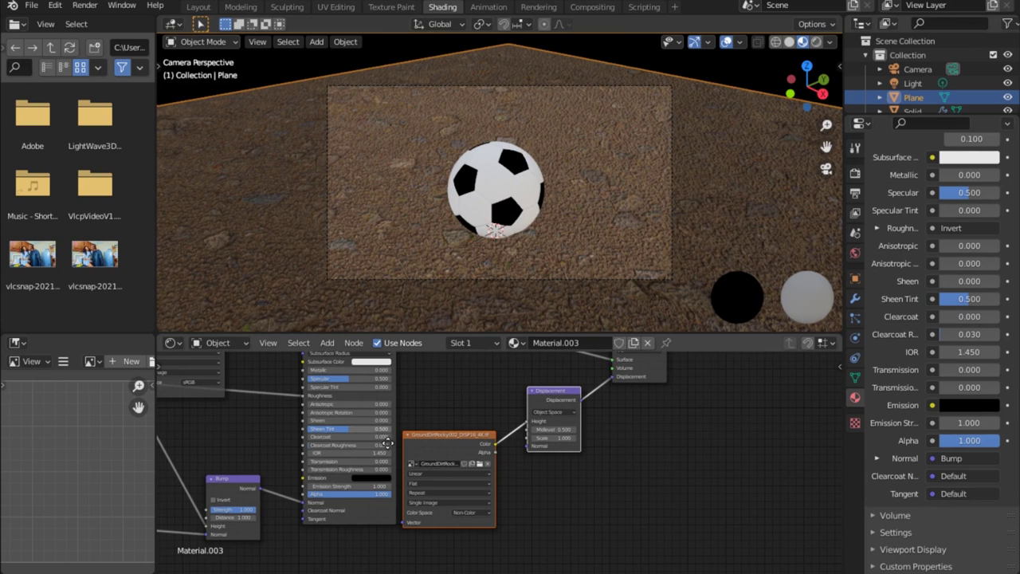
Switch the shader node editor from the object's material to the World shader.
middle_click_drag(264, 422, 409, 511)
left_click(226, 343)
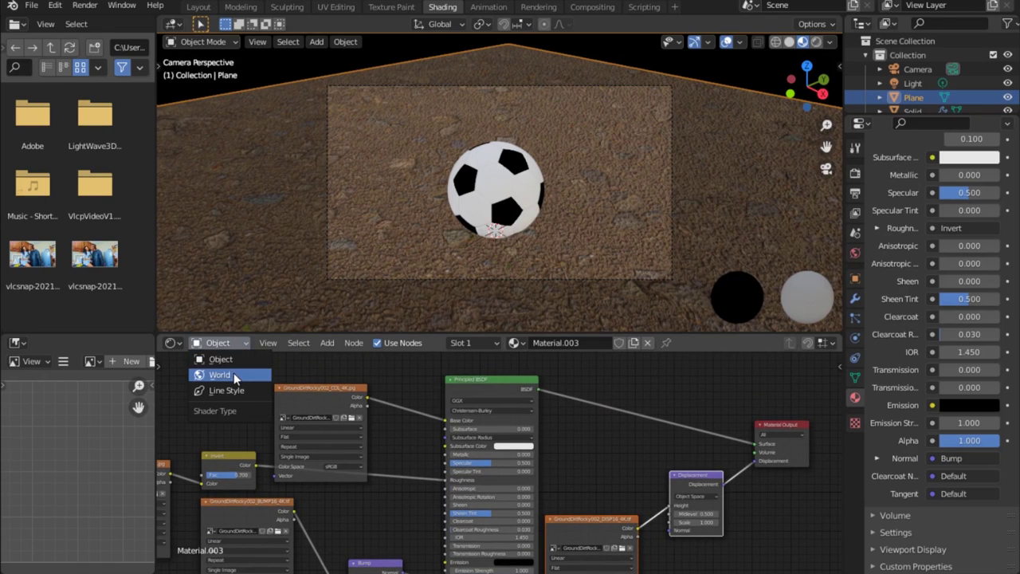
left_click(233, 373)
key("shift+a")
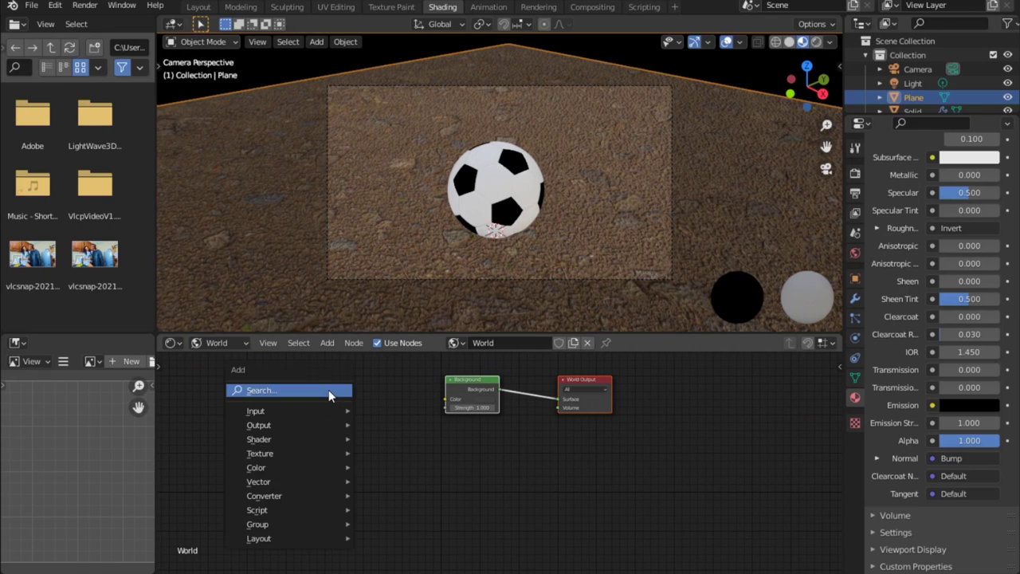
left_click(328, 390)
type("env")
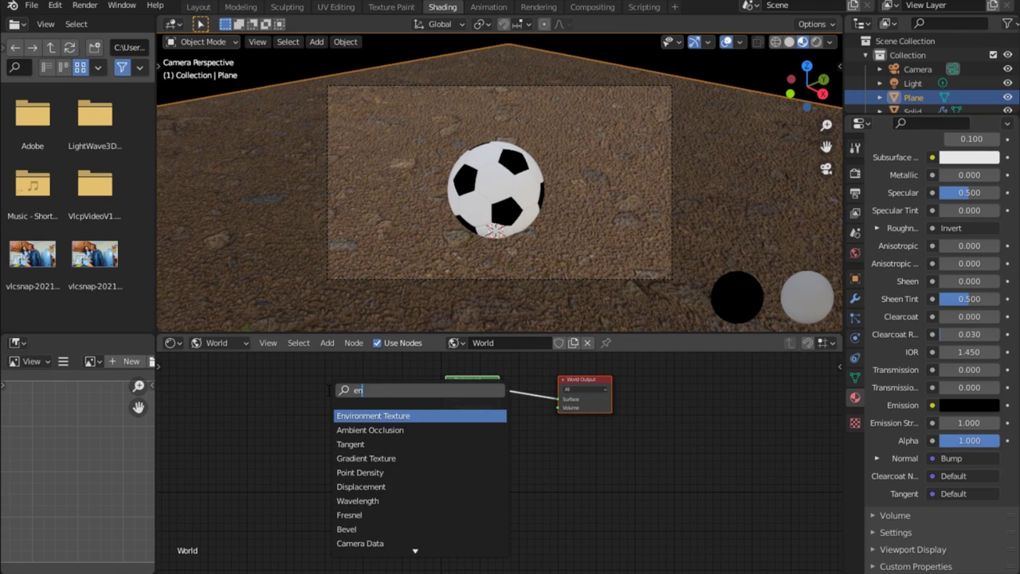
left_click(413, 421)
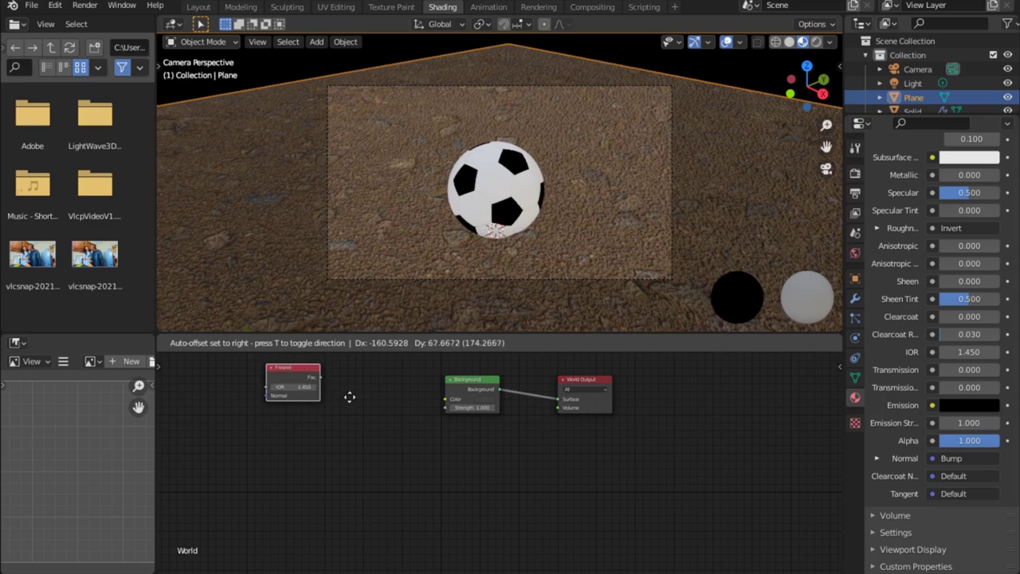
key("Escape")
Add an Environment Texture node to the world shader and link its Color to the Background node's Color.
key("shift+a")
left_click(351, 417)
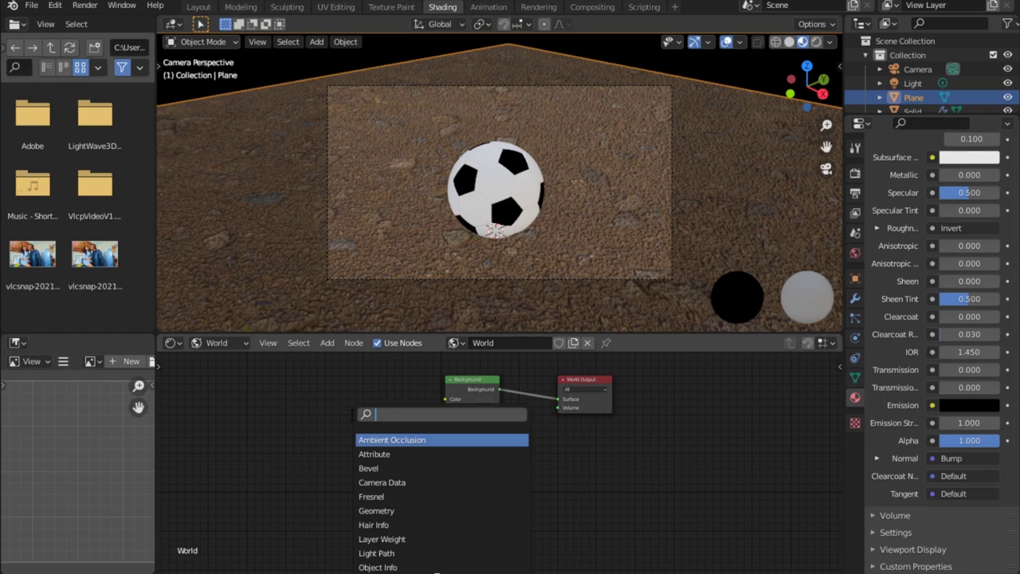
type("env")
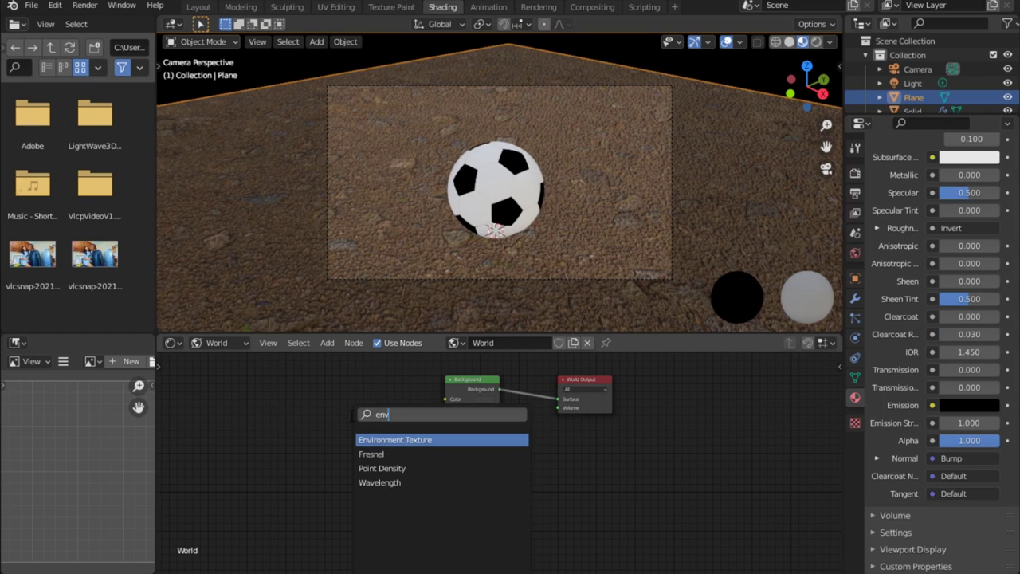
left_click(393, 439)
left_click(374, 408)
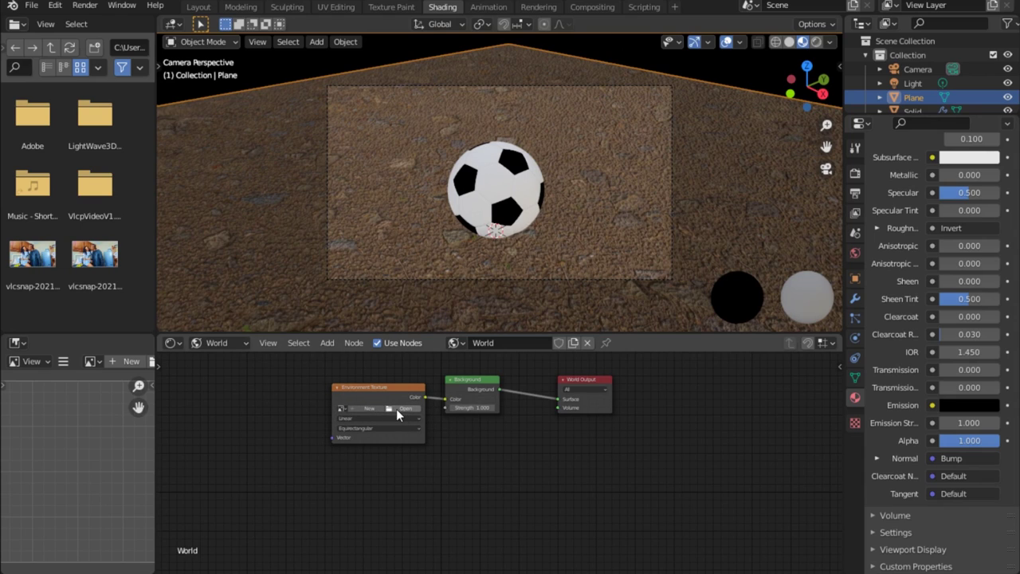
Load small_rural_road_02_4k.hdr from the Hdri folder into the Environment Texture and show the viewport in rendered shading.
left_click(396, 409)
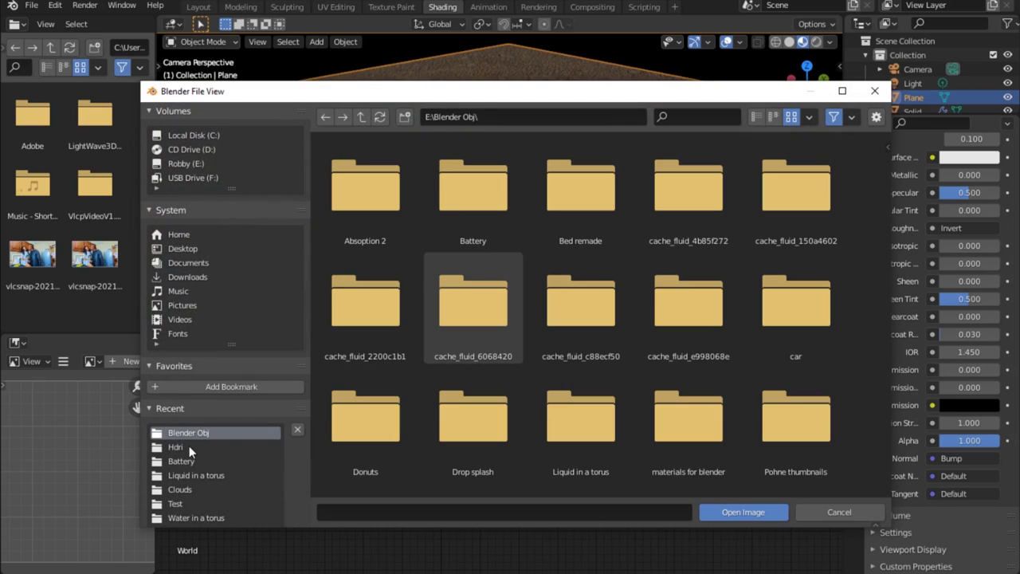
left_click(188, 446)
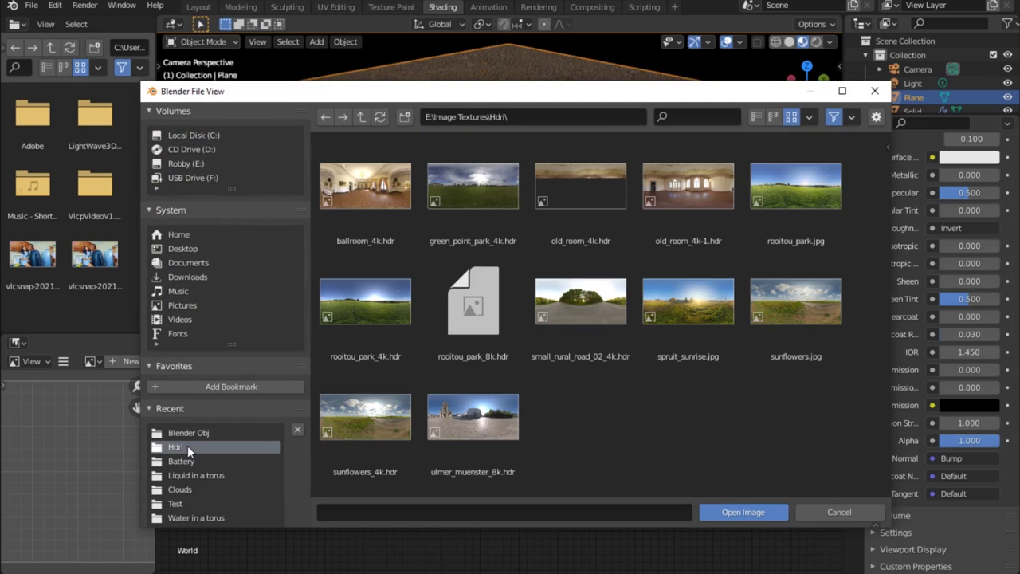
left_click(575, 314)
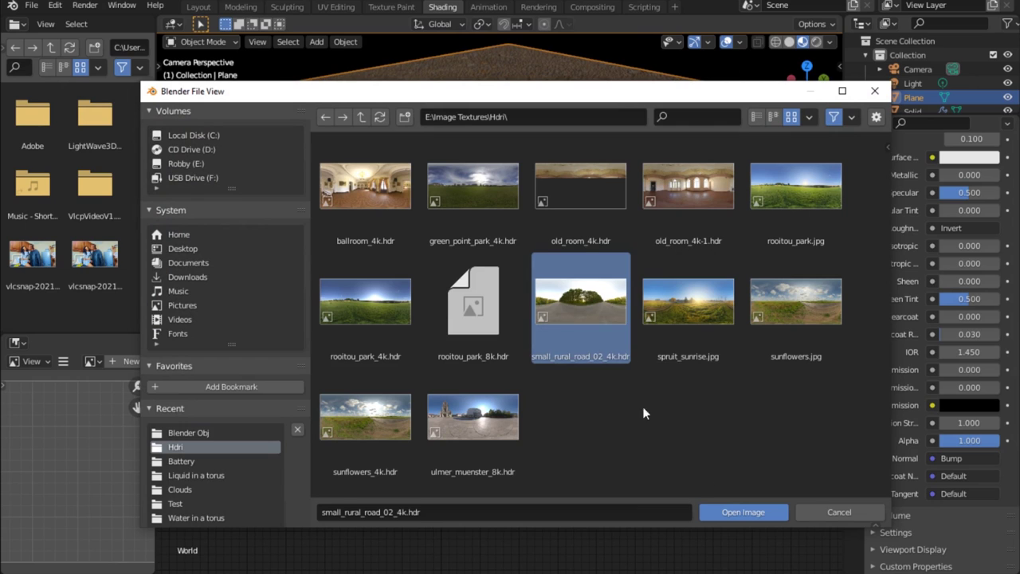
left_click(753, 512)
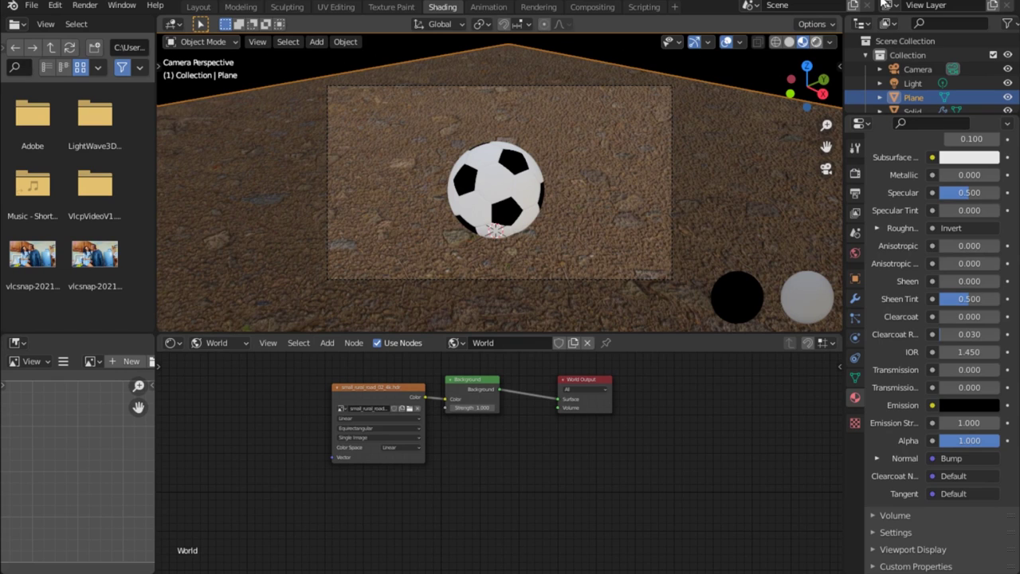
left_click(816, 41)
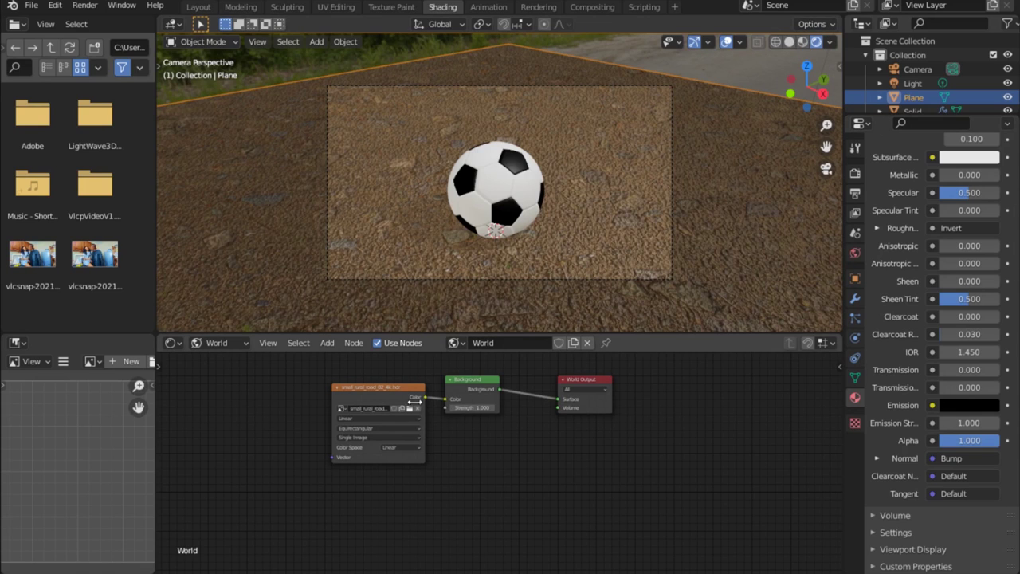
Return the node editor to the Object shader and set the render engine to Cycles.
left_click(237, 343)
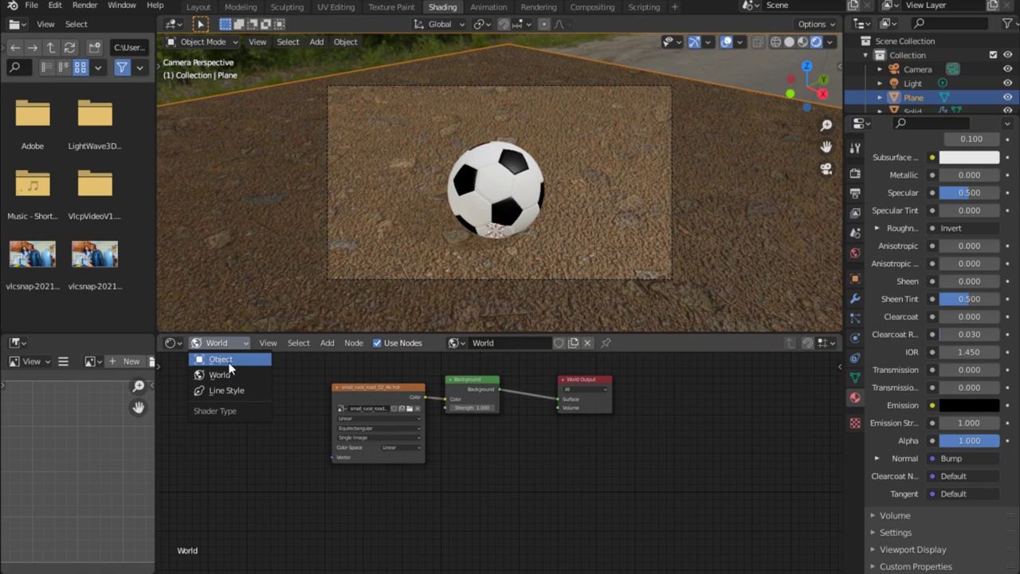
left_click(228, 361)
left_click(854, 174)
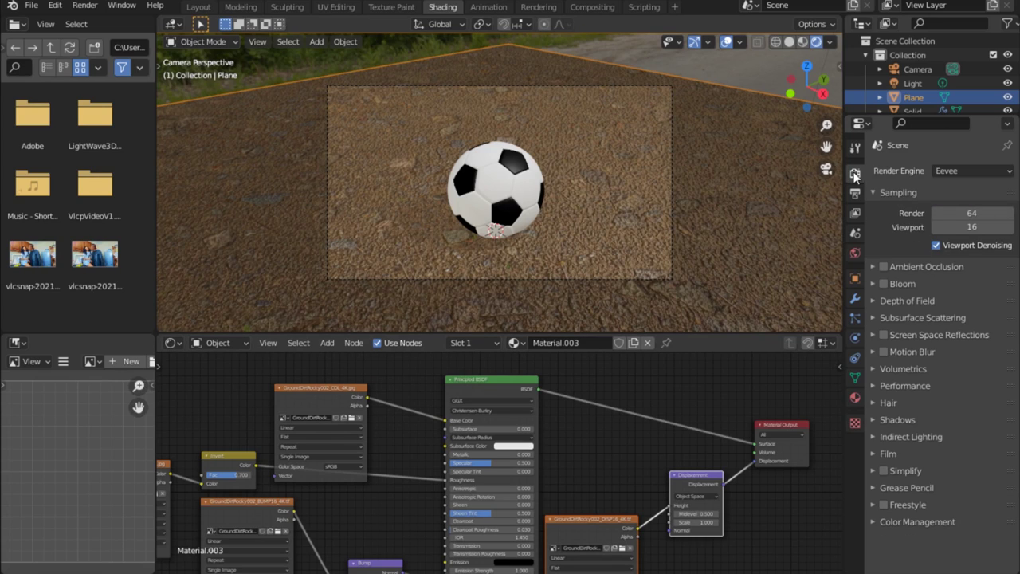
left_click(963, 169)
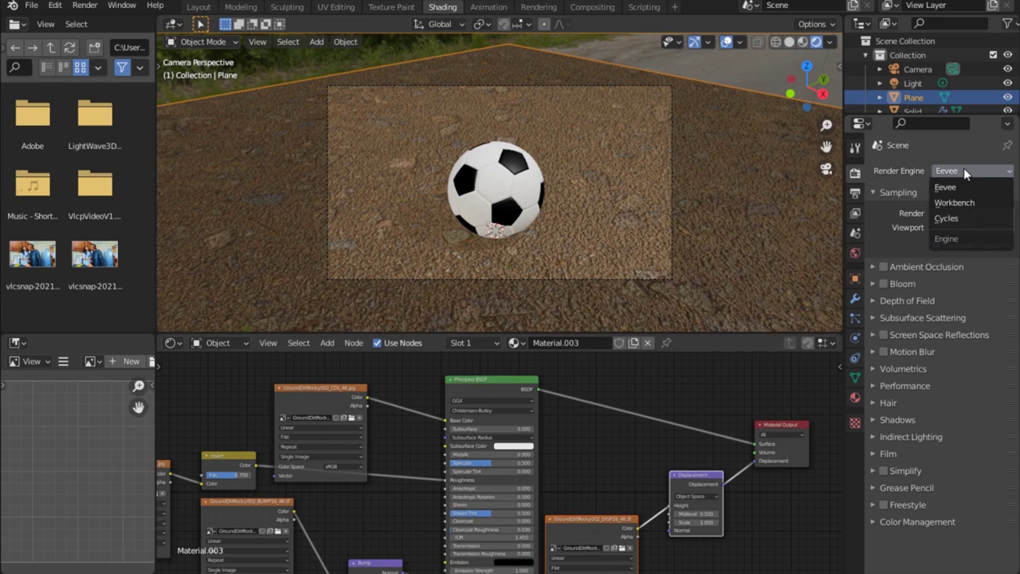
left_click(951, 219)
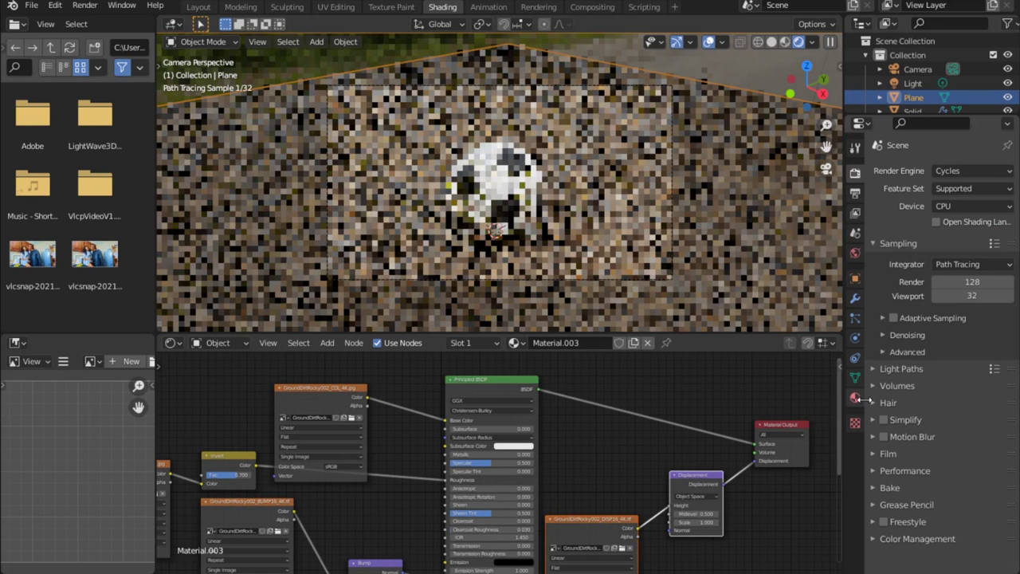
Set the surface displacement method in the ground material's settings to Displacement and Bump.
left_click(854, 396)
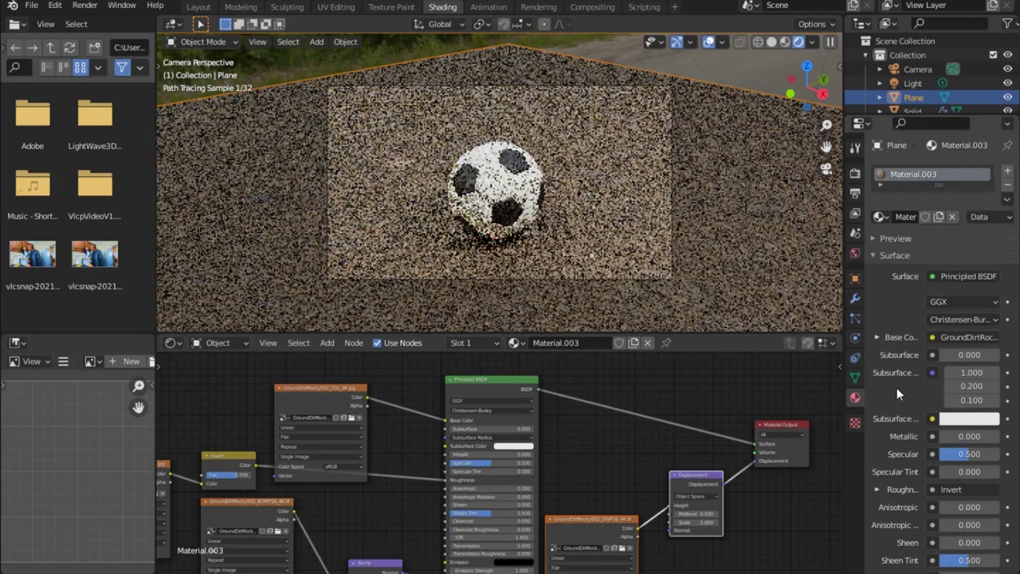
scroll(896, 391, "down", 6)
scroll(897, 387, "down", 6)
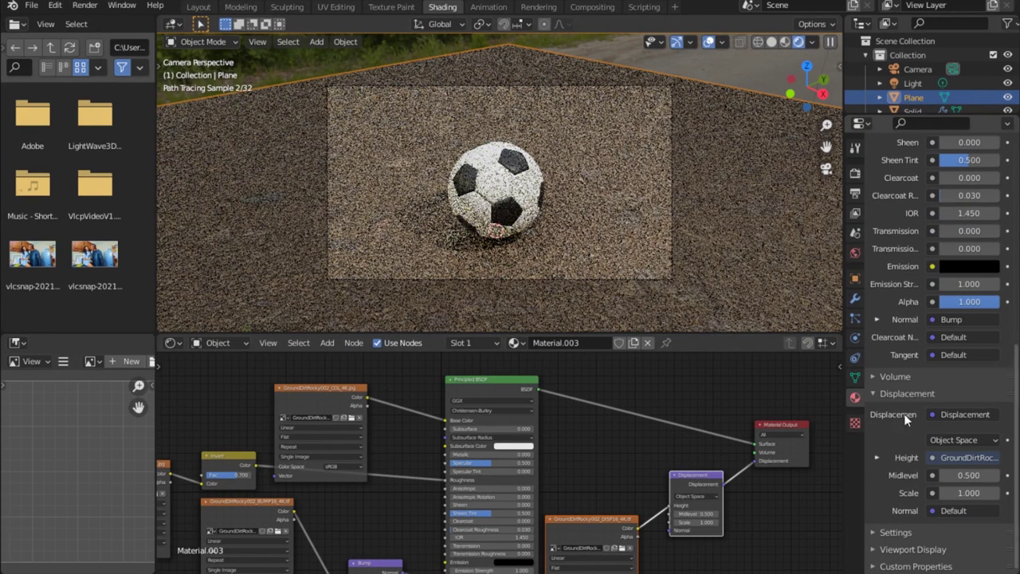
left_click(915, 530)
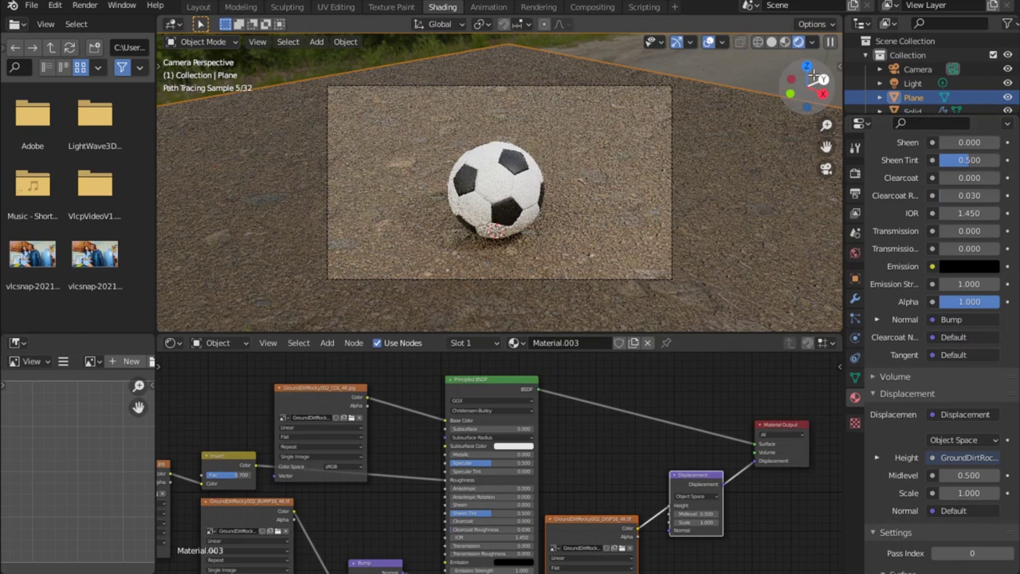
left_click_drag(814, 78, 817, 80)
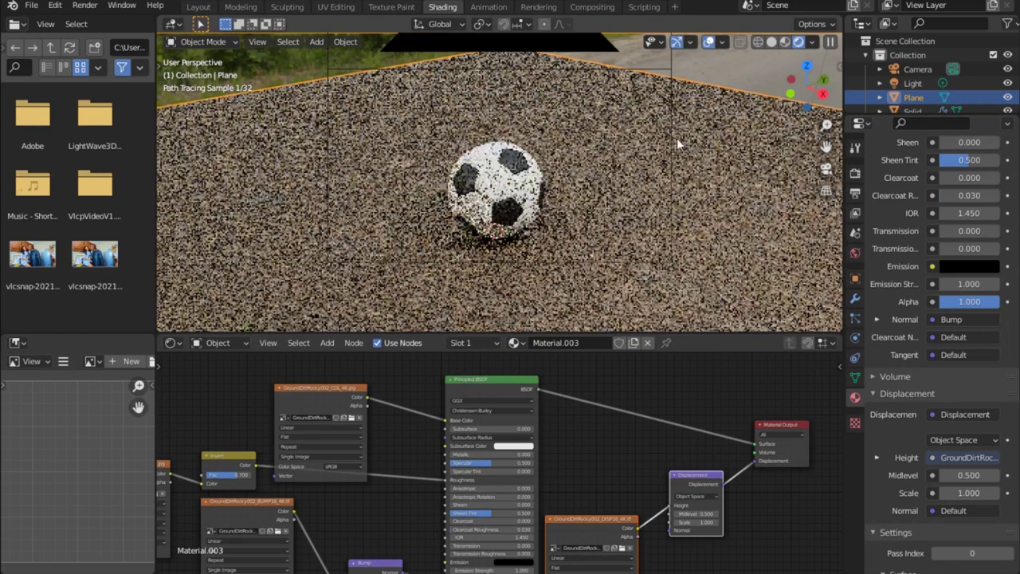
key("KP_0")
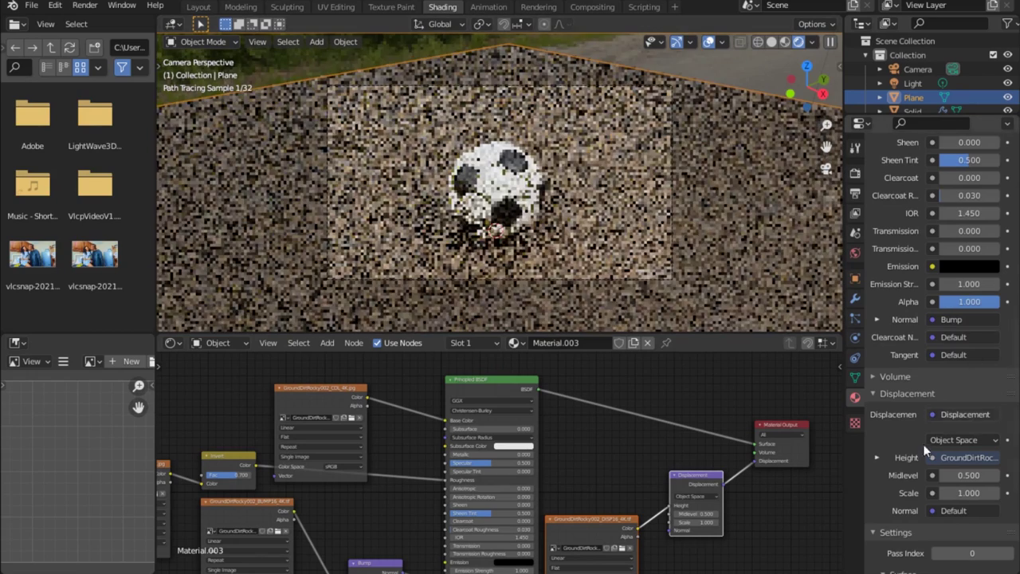
scroll(893, 474, "down", 4)
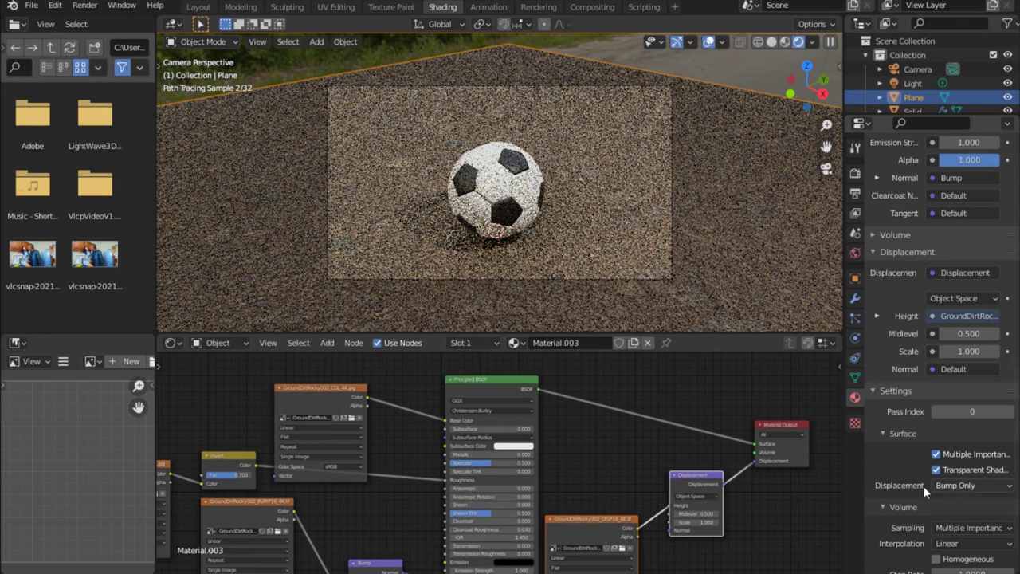
left_click(975, 488)
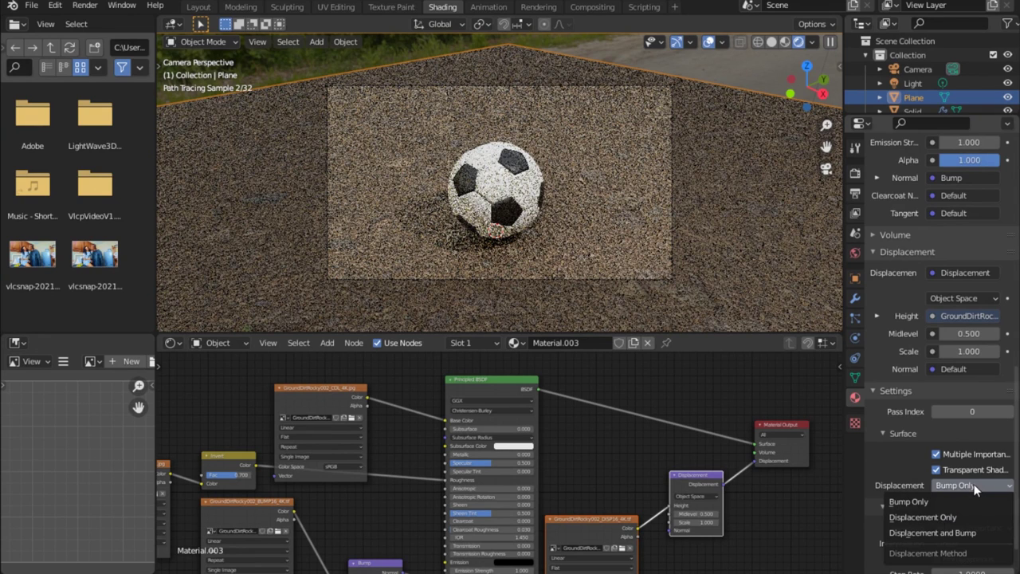
left_click(936, 532)
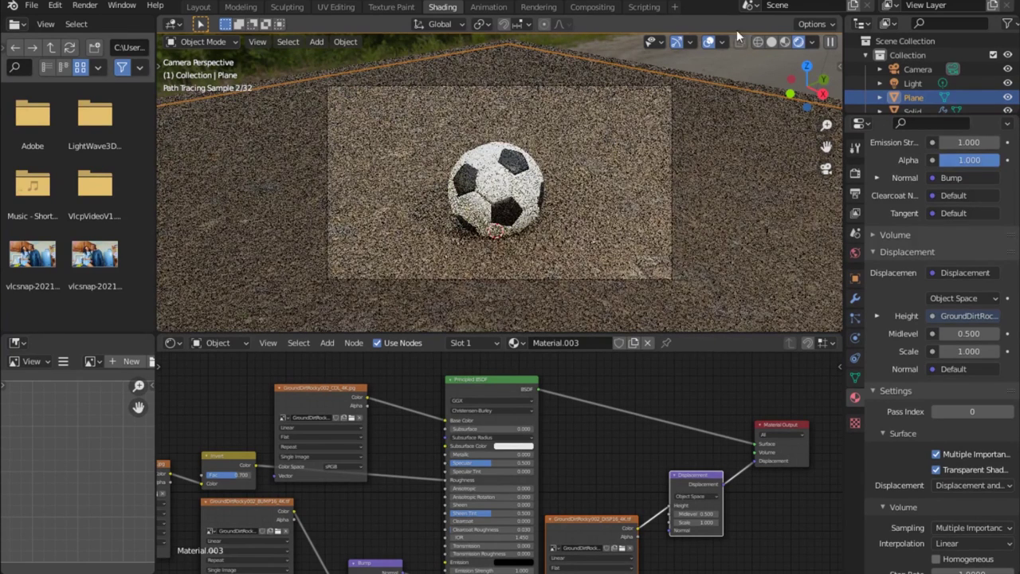
Show the viewport in solid shading, enter Edit Mode on the ground plane and subdivide it once.
left_click(770, 40)
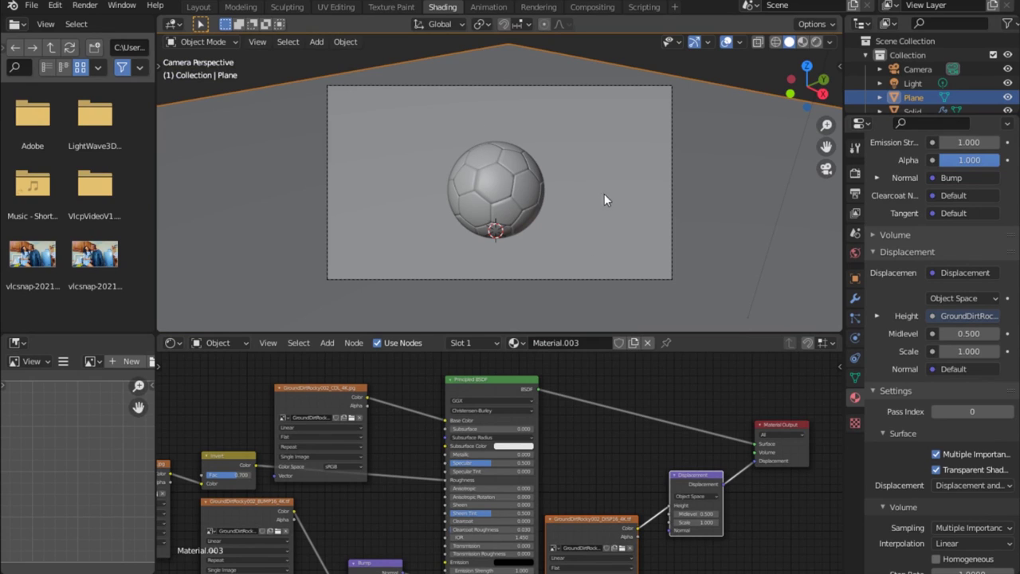
left_click(203, 41)
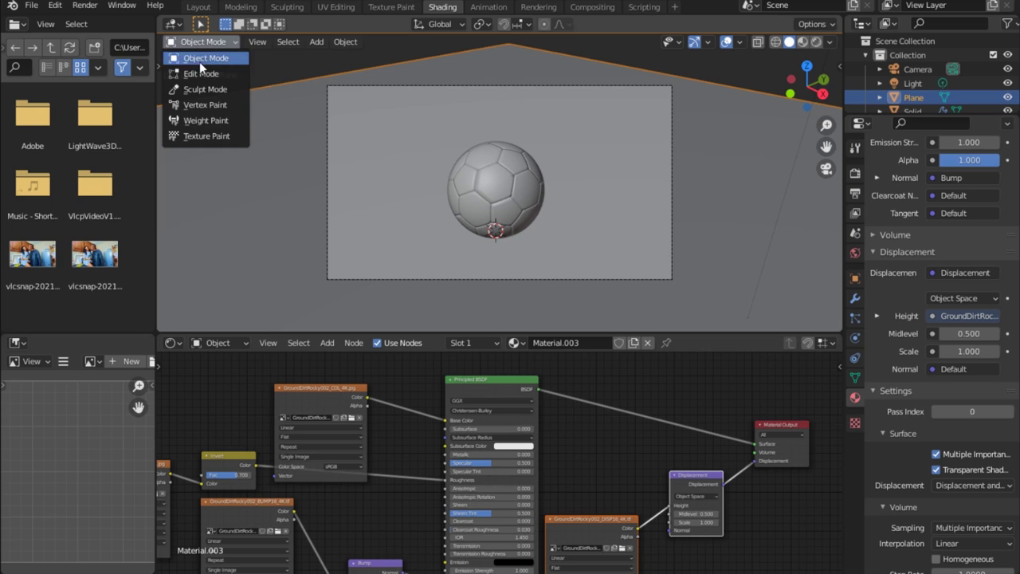
left_click(206, 73)
right_click(634, 129)
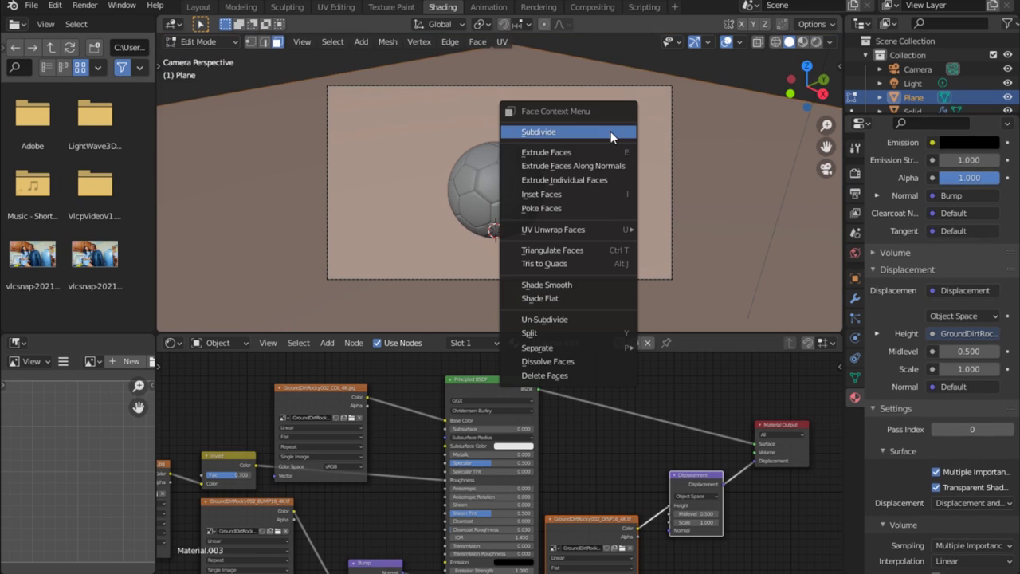
left_click(568, 132)
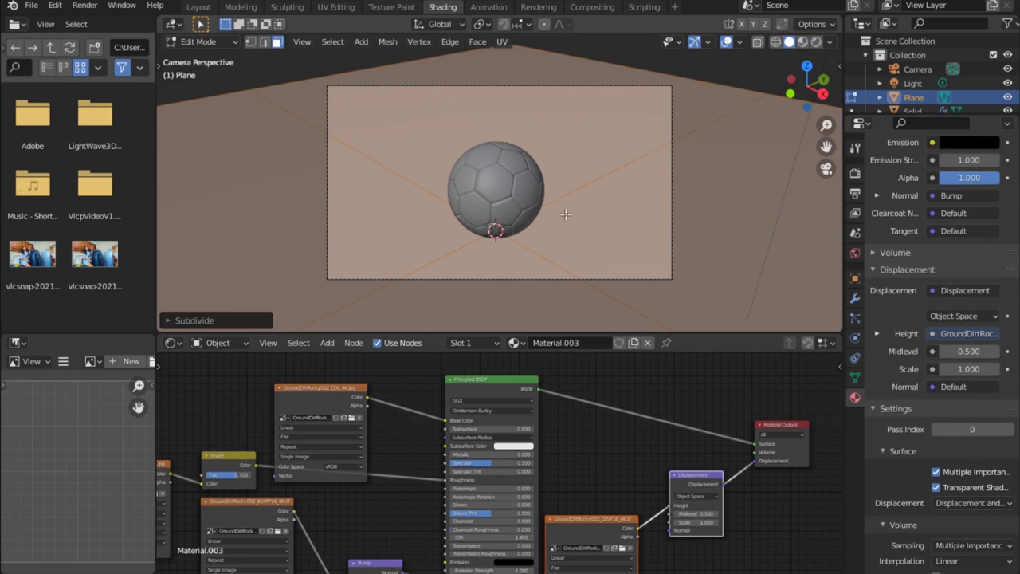
Subdivide the ground plane again with the number of cuts set to 8.
right_click(607, 115)
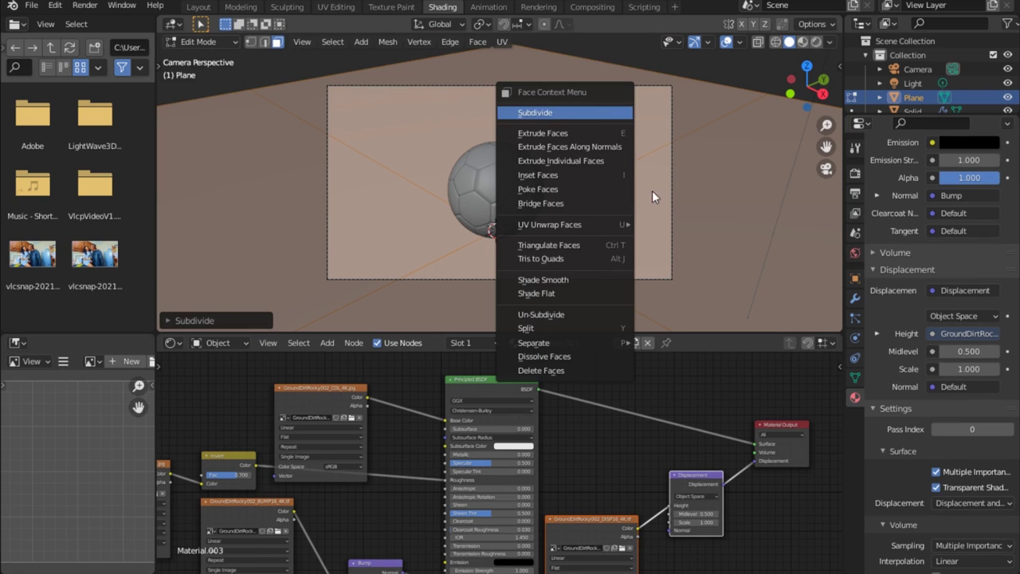
left_click(607, 112)
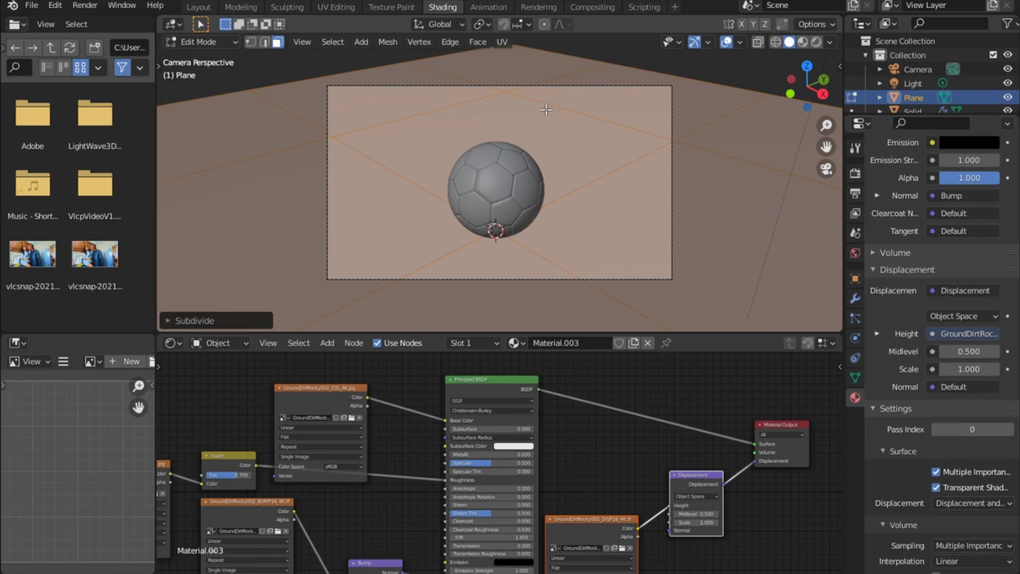
left_click(169, 322)
left_click(301, 225)
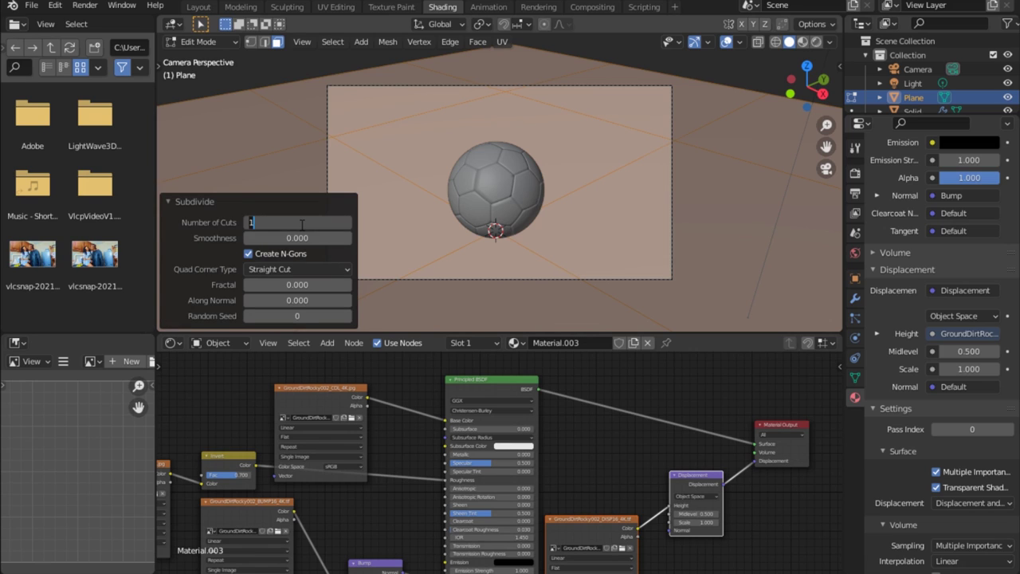
type("8")
key("Return")
Add a Subdivision Surface modifier to the ground plane and set its viewport level to 2.
left_click(855, 298)
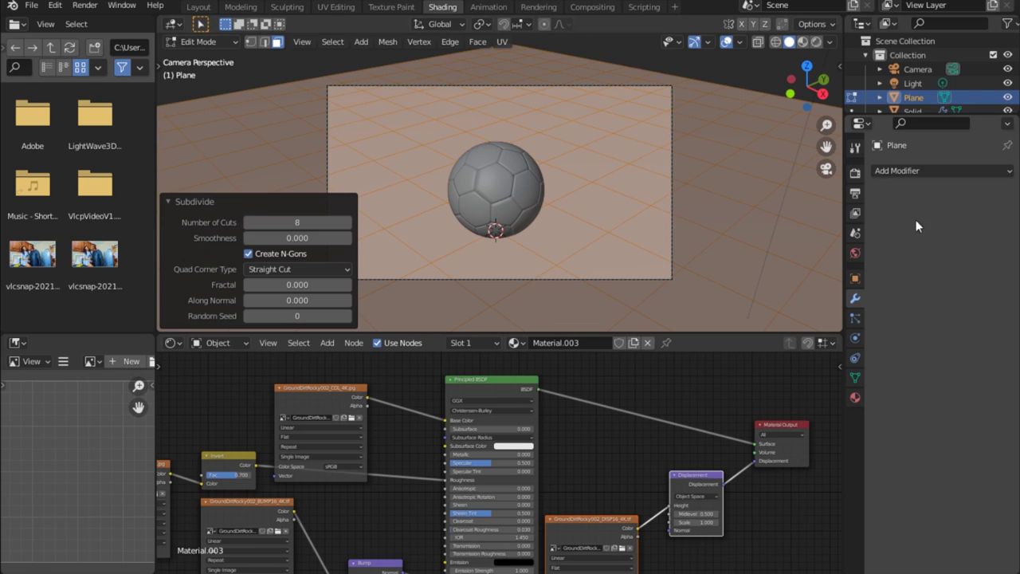
left_click(928, 172)
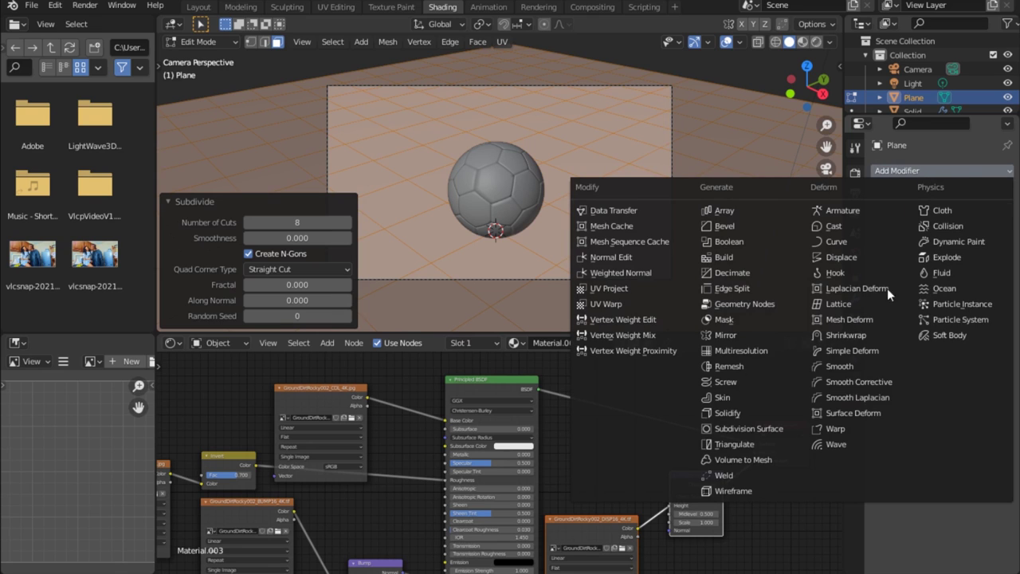
left_click(746, 429)
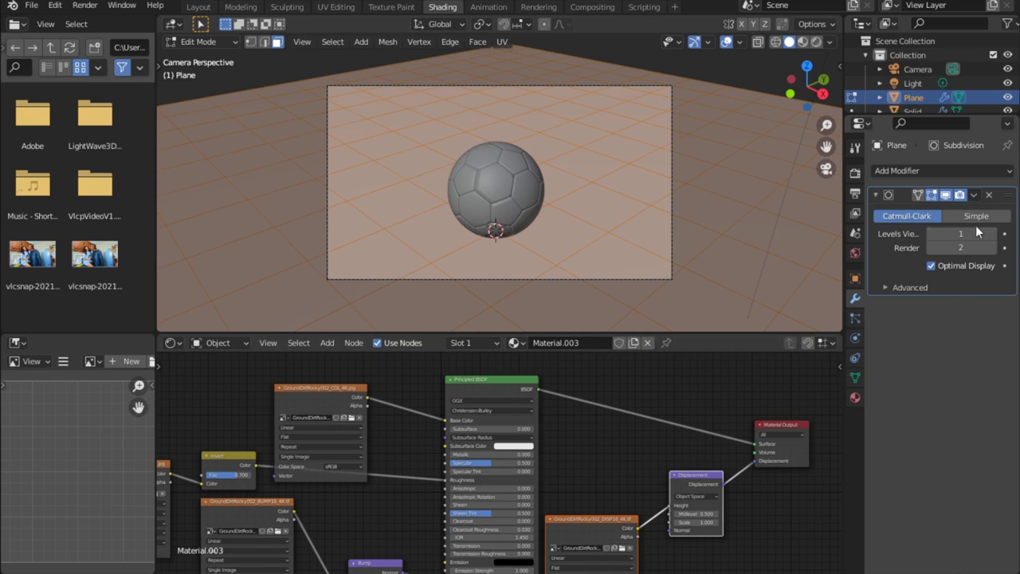
left_click(1000, 233)
left_click(972, 195)
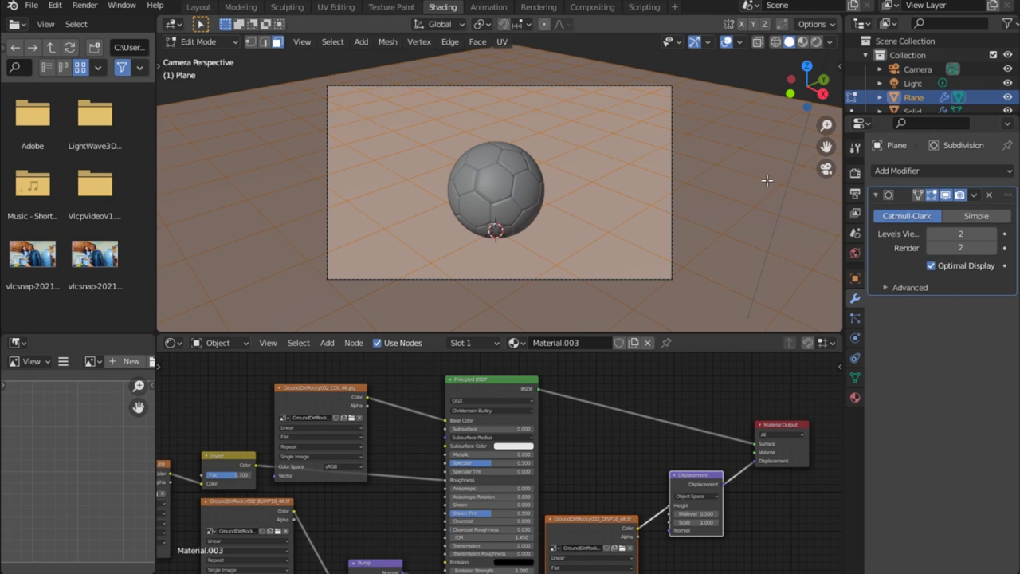
Return the ground plane to Object Mode and apply its Subdivision Surface modifier.
left_click(191, 42)
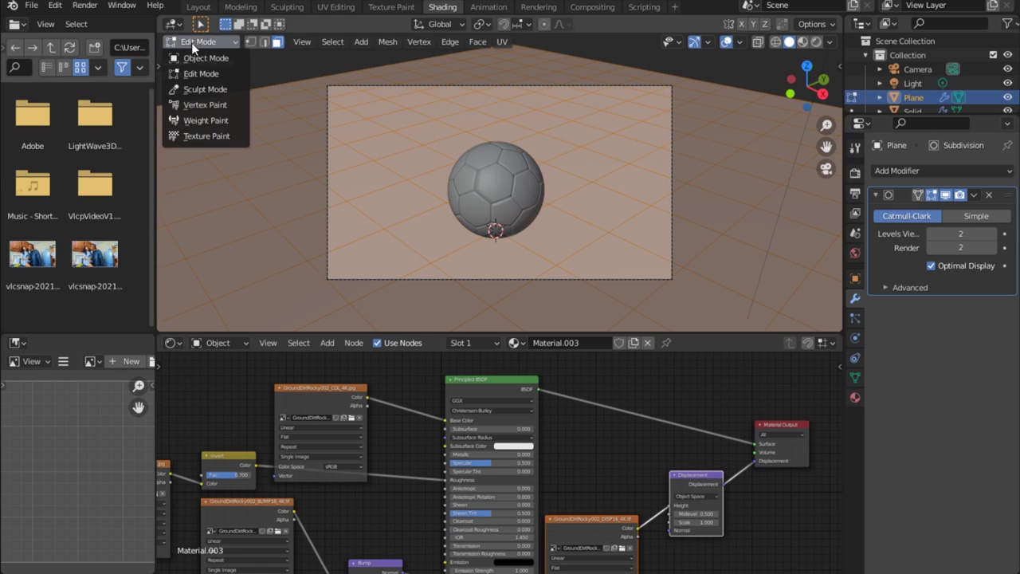
left_click(200, 58)
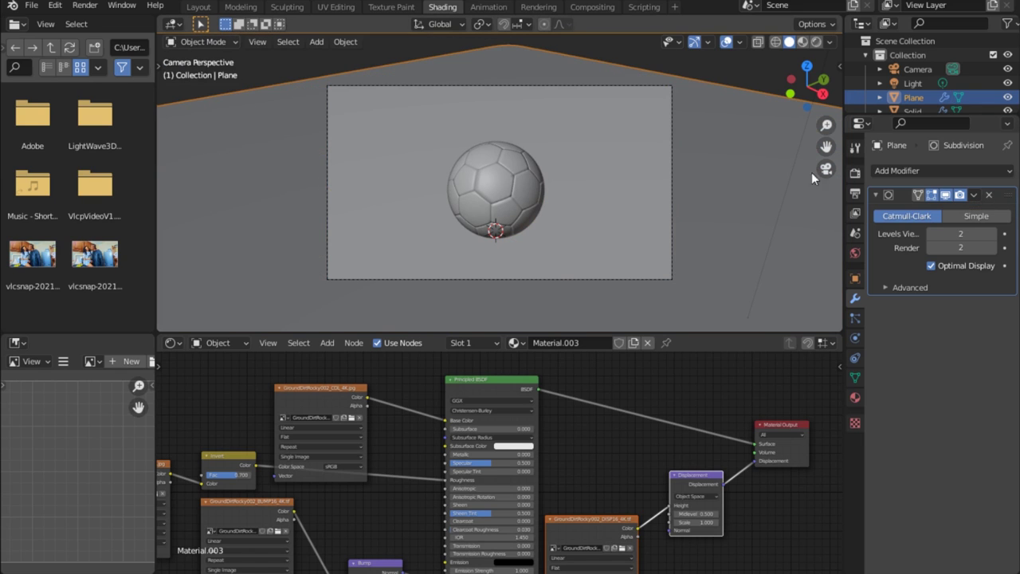
left_click(972, 194)
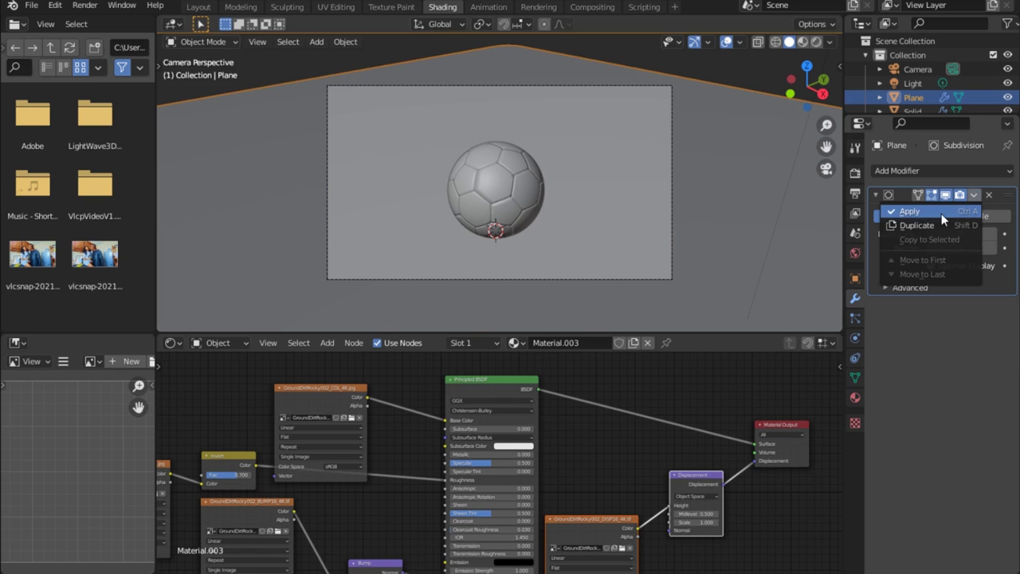
left_click(908, 211)
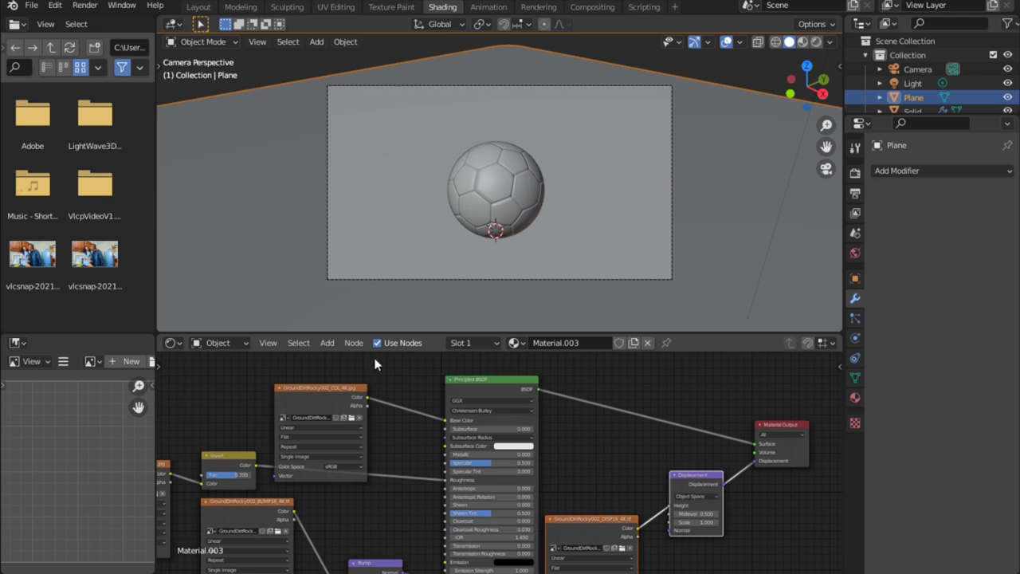
Show the viewport in rendered shading, try a scale of 0.003 on the ground material's Displacement node, and settle on 0.030.
left_click(817, 42)
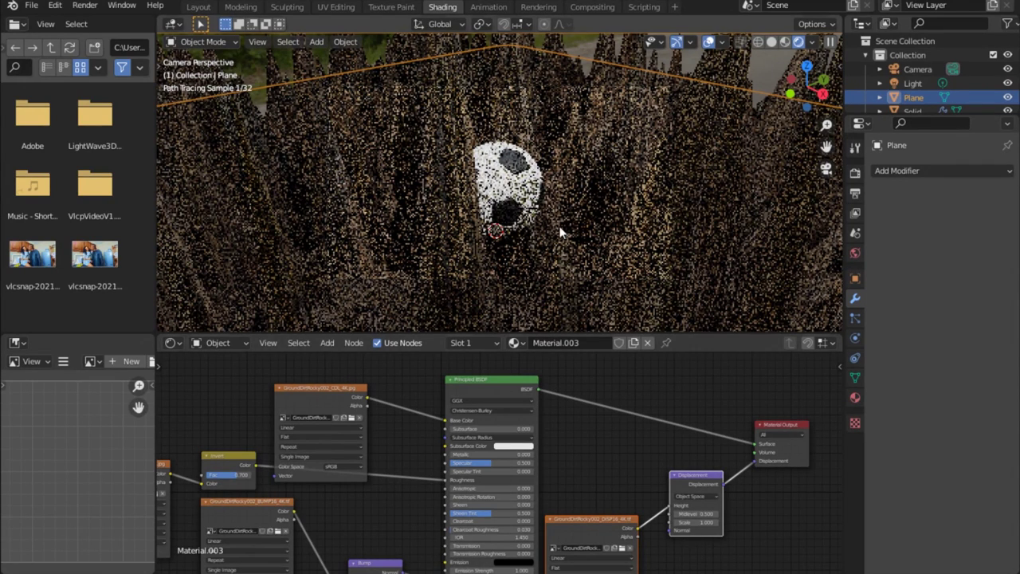
left_click(695, 521)
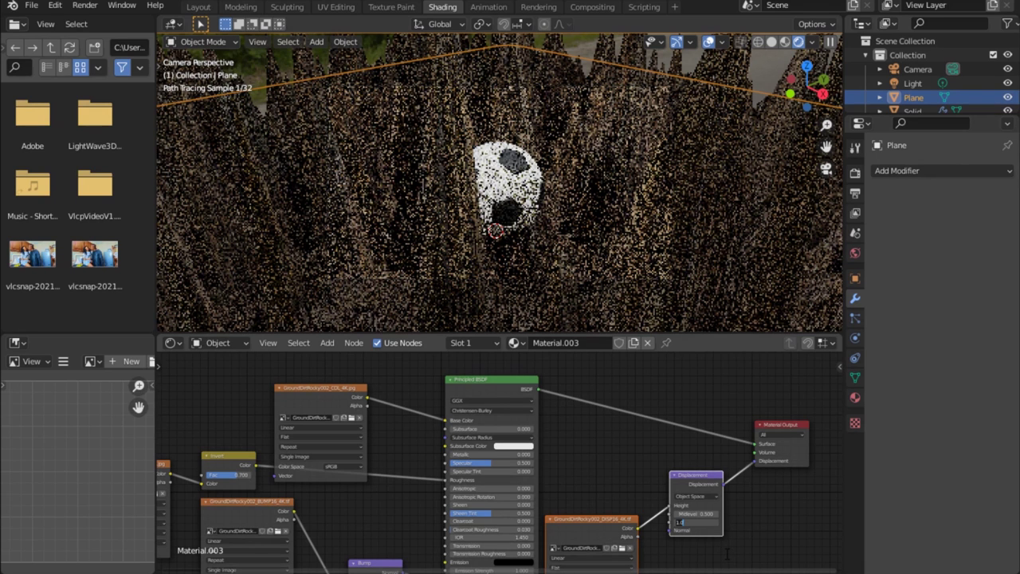
key("BackSpace")
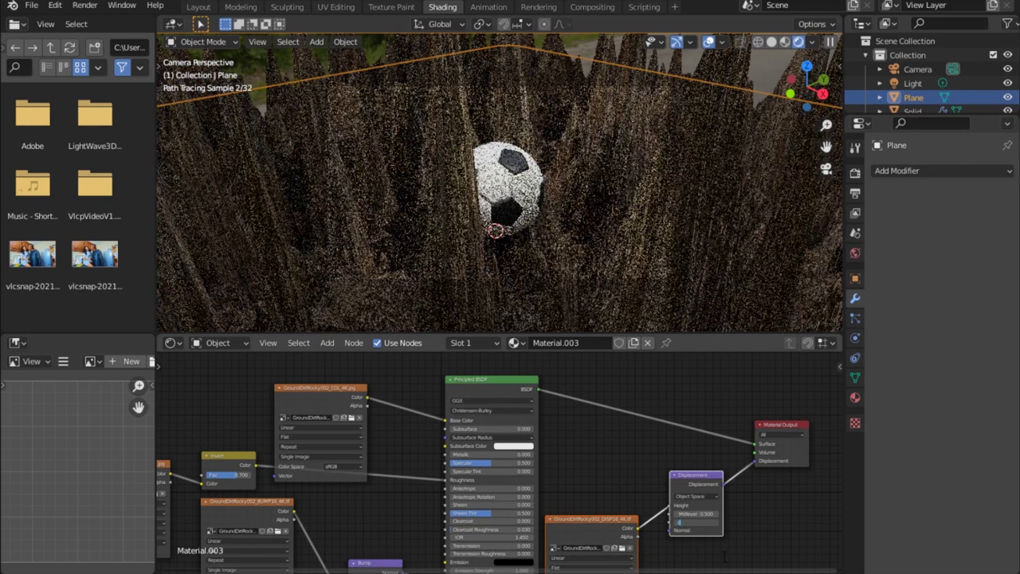
type("0.")
type("003")
key("Return")
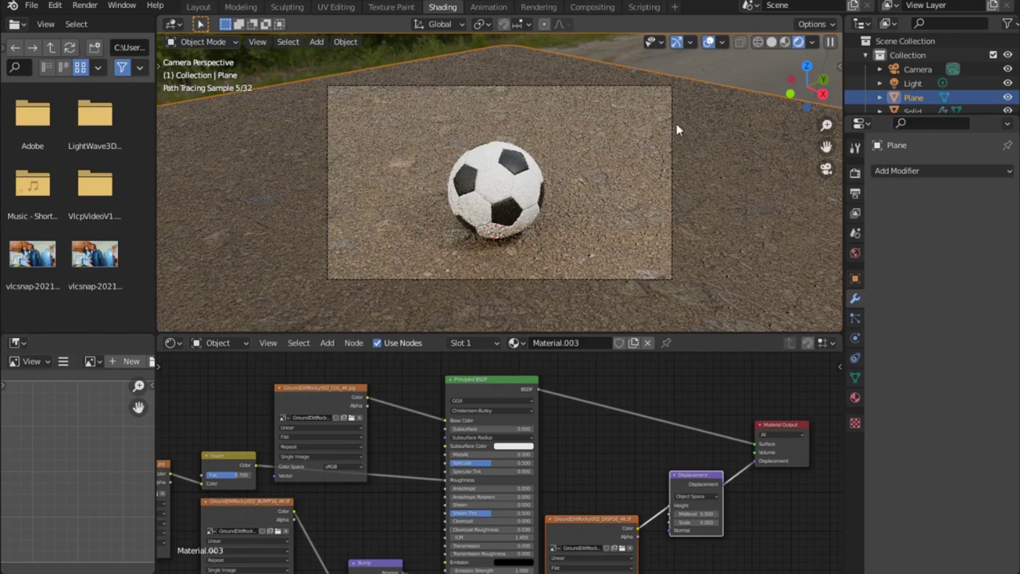
left_click(687, 64)
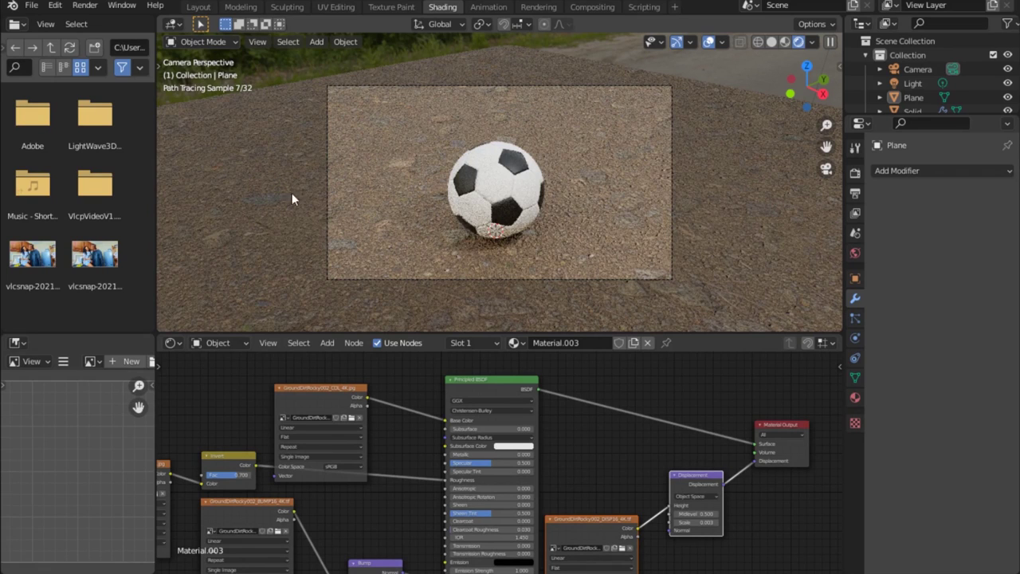
mouse_move(694, 522)
left_mouse_down()
mouse_move(713, 521)
mouse_move(689, 520)
left_mouse_up()
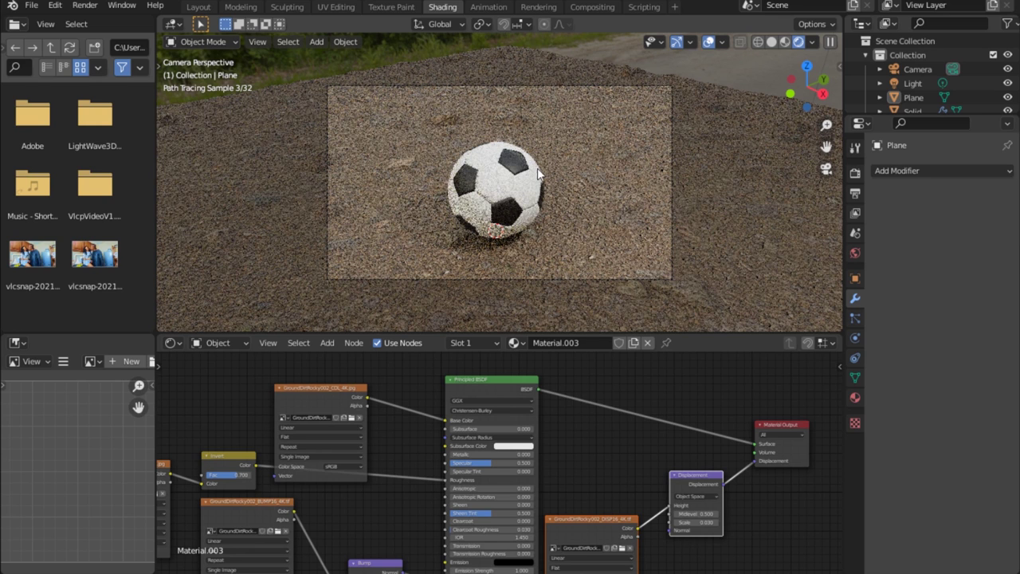
Enable the view layer's Denoising Data pass and turn on compositing nodes, spacing the Render Layers and Composite nodes apart.
left_click(855, 213)
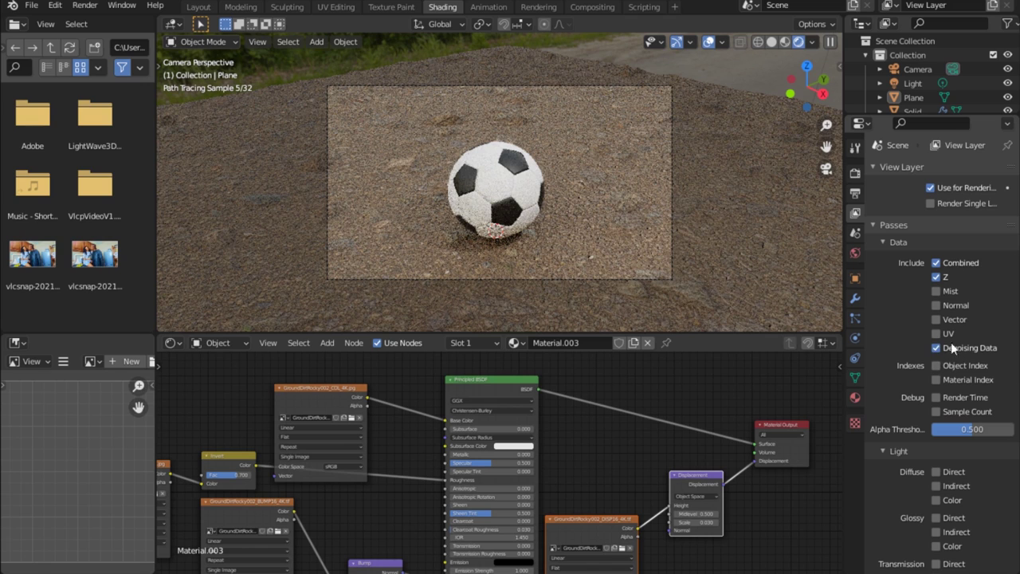
left_click(592, 7)
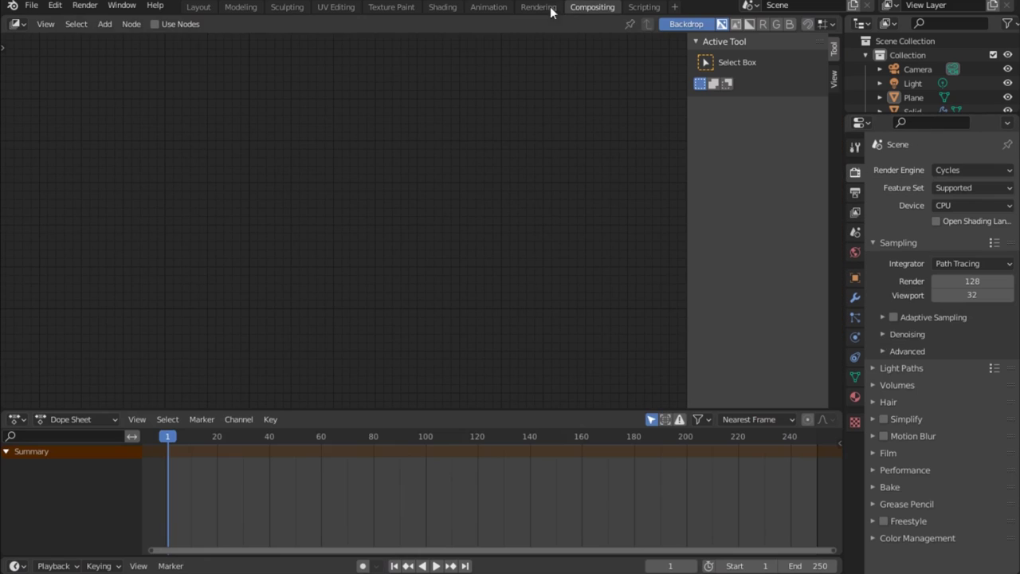
left_click(155, 24)
left_click_drag(289, 159, 139, 121)
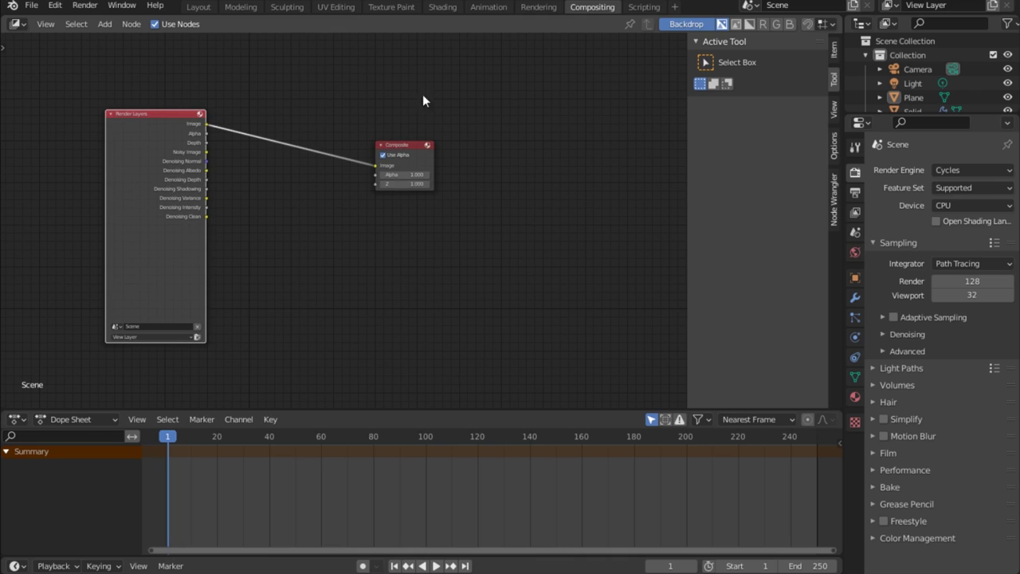
left_click_drag(400, 146, 501, 143)
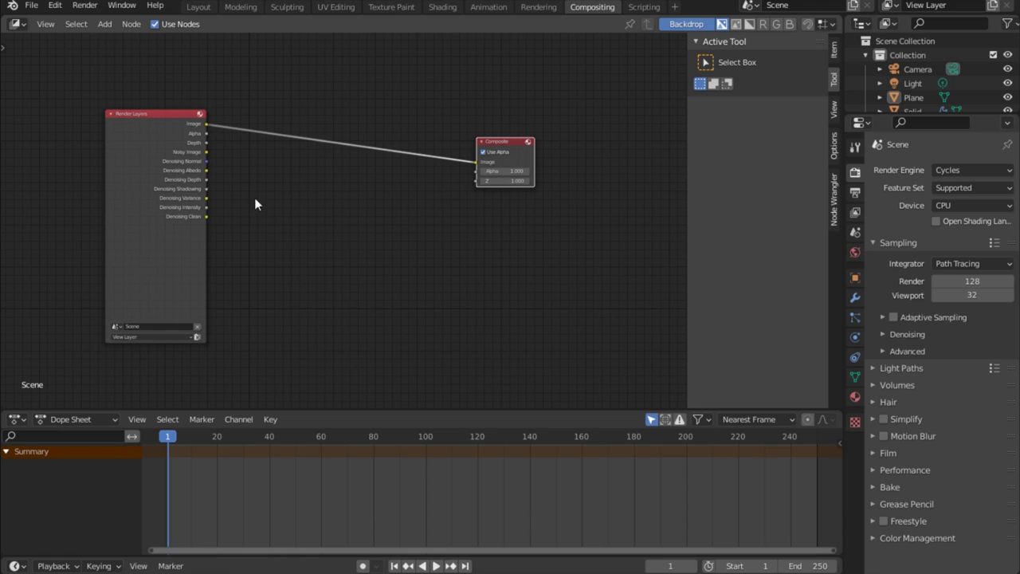
Insert a Denoise node on the link between the Render Layers and Composite nodes.
key("shift+a")
left_click(315, 153)
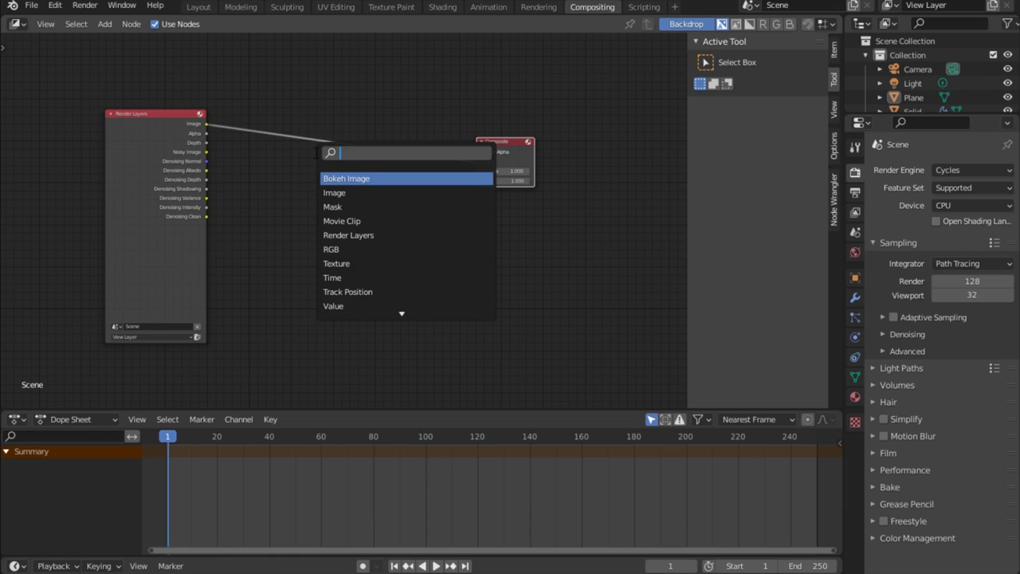
type("den")
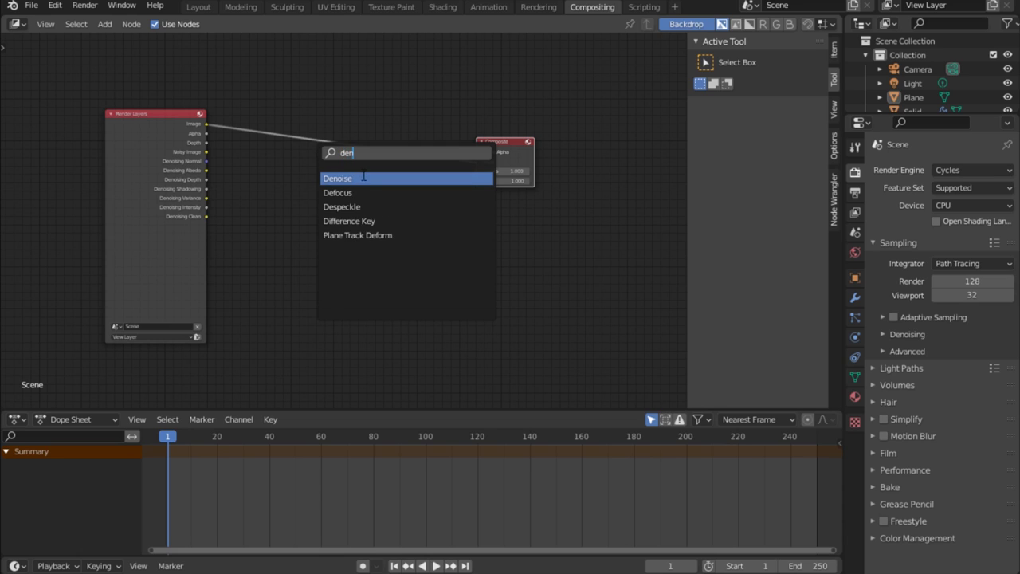
key("Return")
left_click(298, 151)
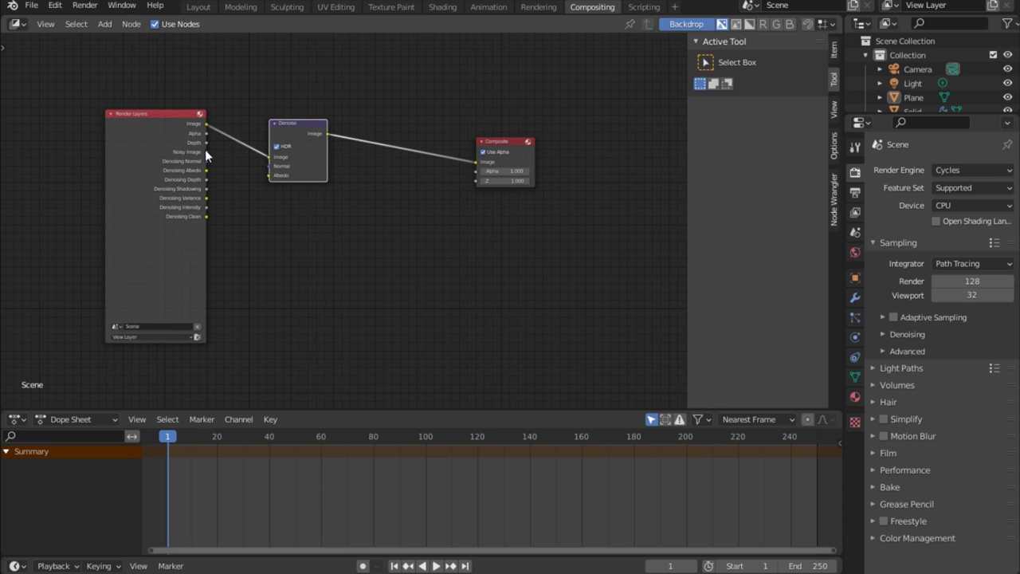
Connect the Noisy Image, Denoising Normal and Denoising Albedo outputs to the Denoise node's Image, Normal and Albedo inputs.
left_click_drag(205, 151, 269, 157)
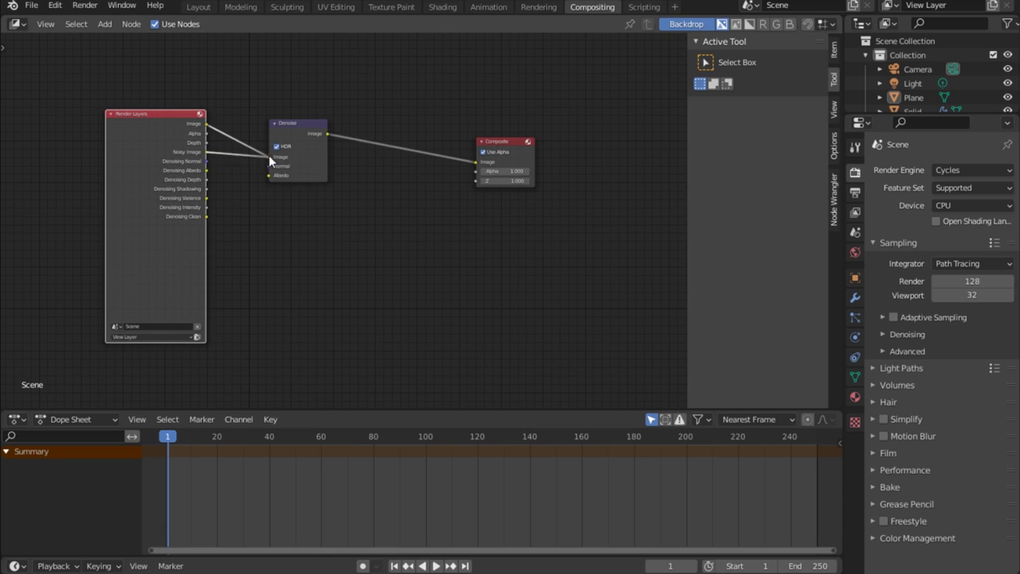
left_click_drag(206, 161, 270, 166)
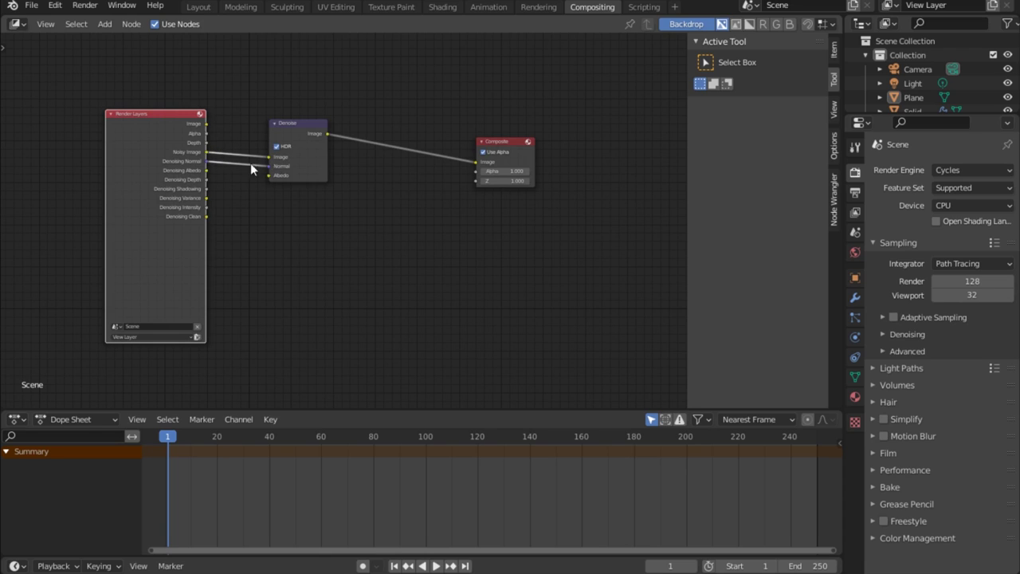
left_click_drag(206, 169, 269, 175)
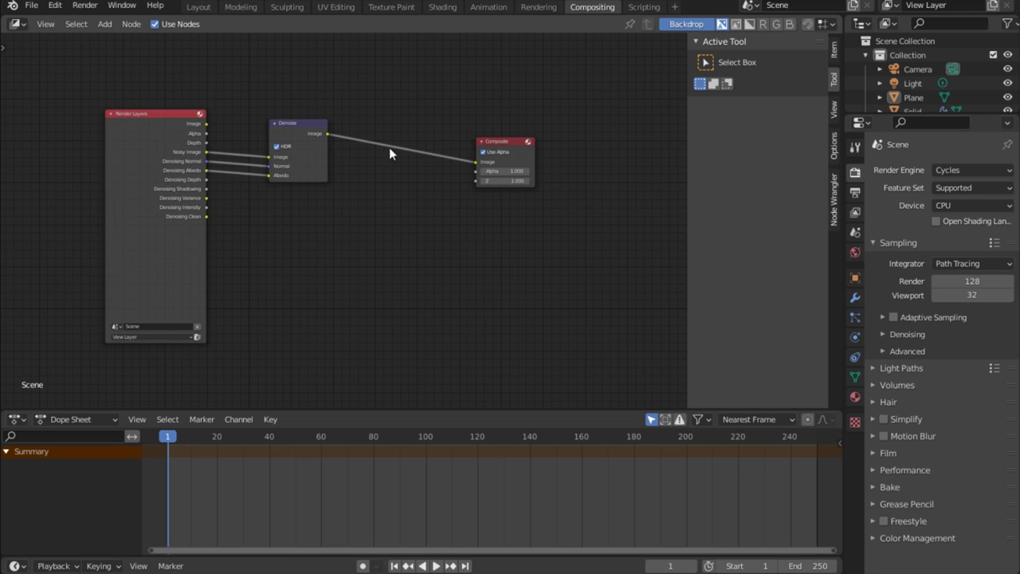
Insert a Defocus node between the Denoise and Composite nodes and connect the Render Layers Depth output to its Z input.
key("shift+a")
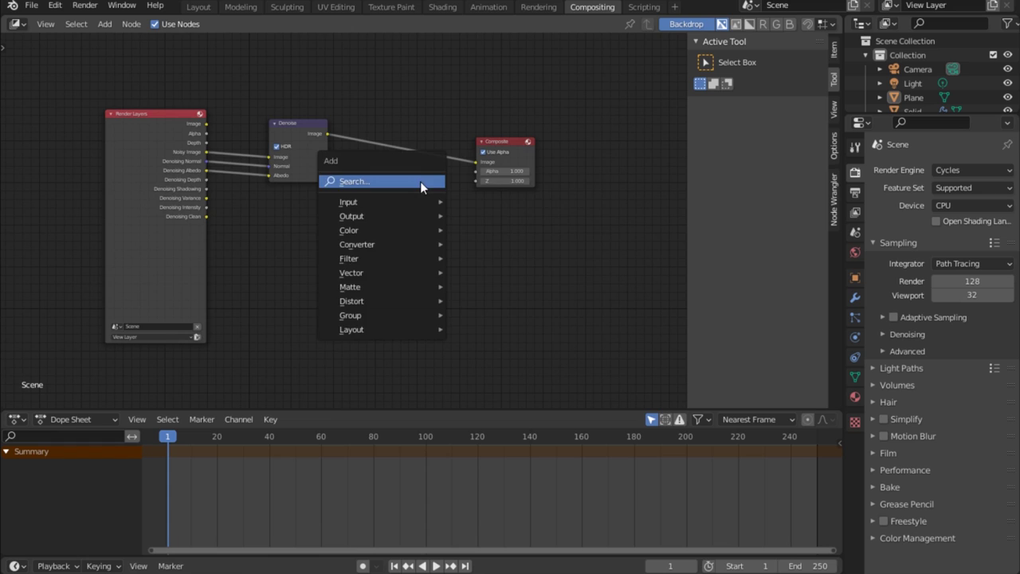
left_click(419, 181)
type("defo")
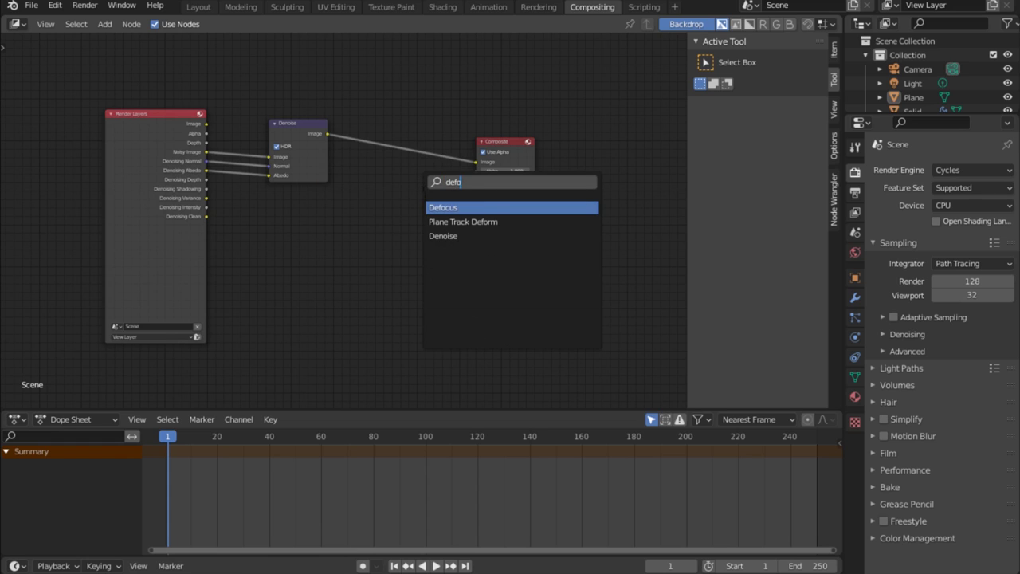
left_click(472, 209)
left_click(468, 208)
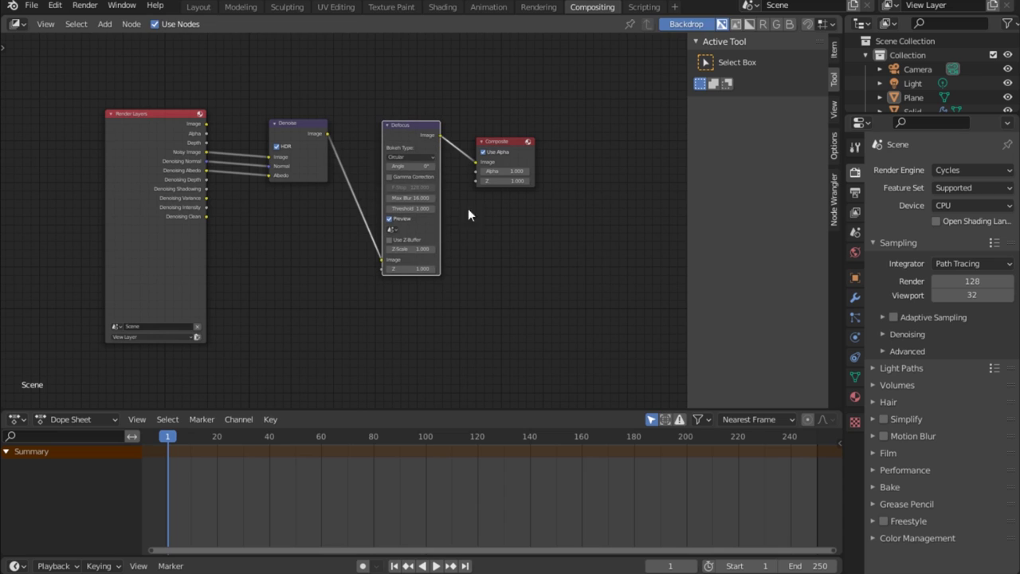
left_click_drag(207, 142, 385, 269)
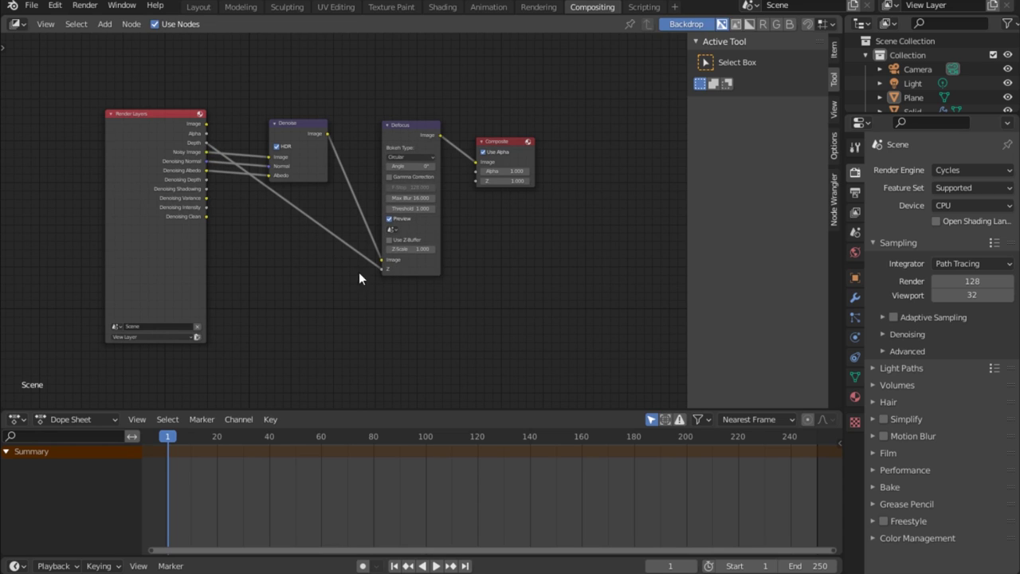
Insert a Normalize node on the link between the Render Layers Depth output and the Defocus Z input.
key("shift+a")
left_click(337, 219)
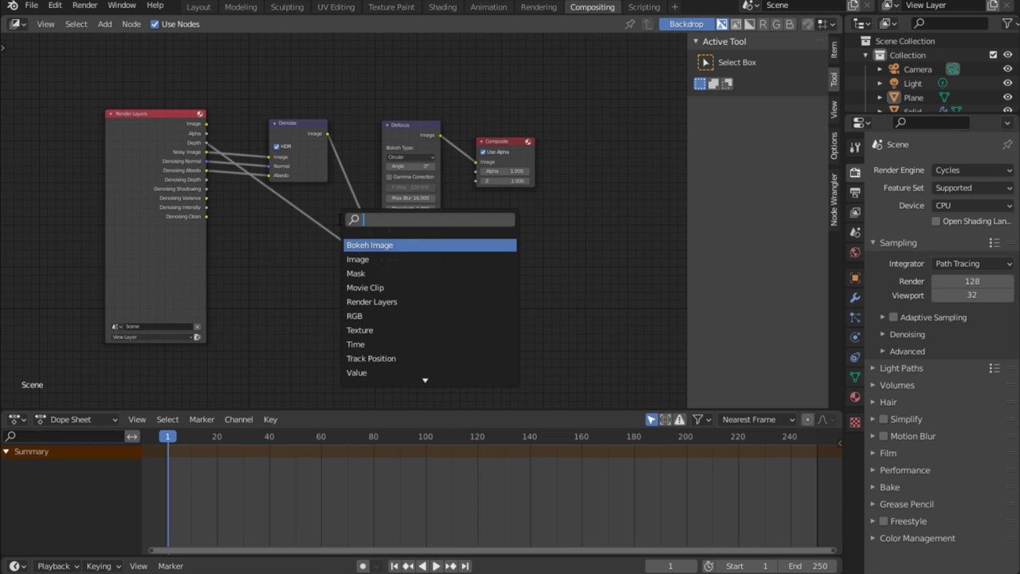
type("nor")
key("Down")
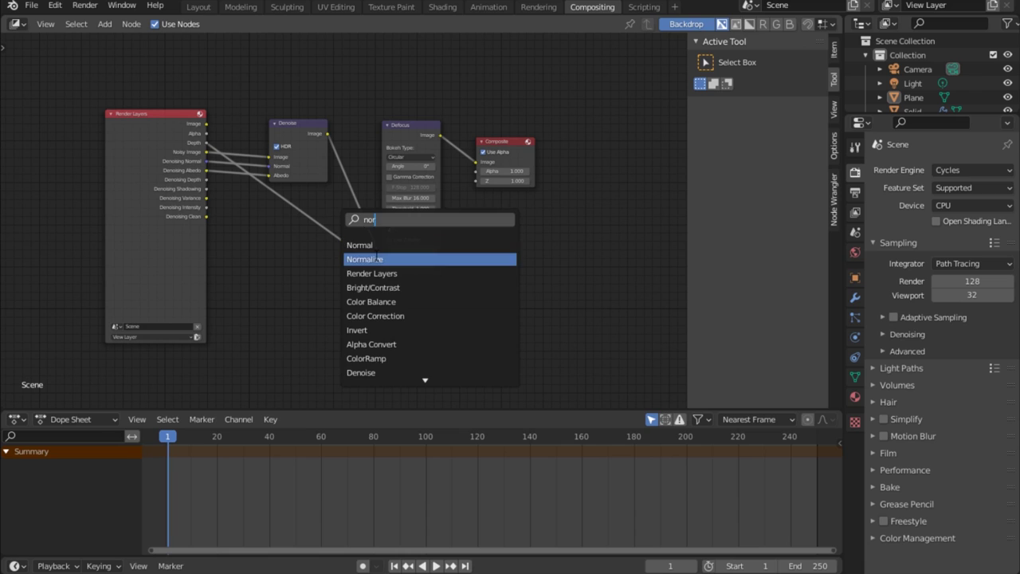
key("Return")
left_click(318, 229)
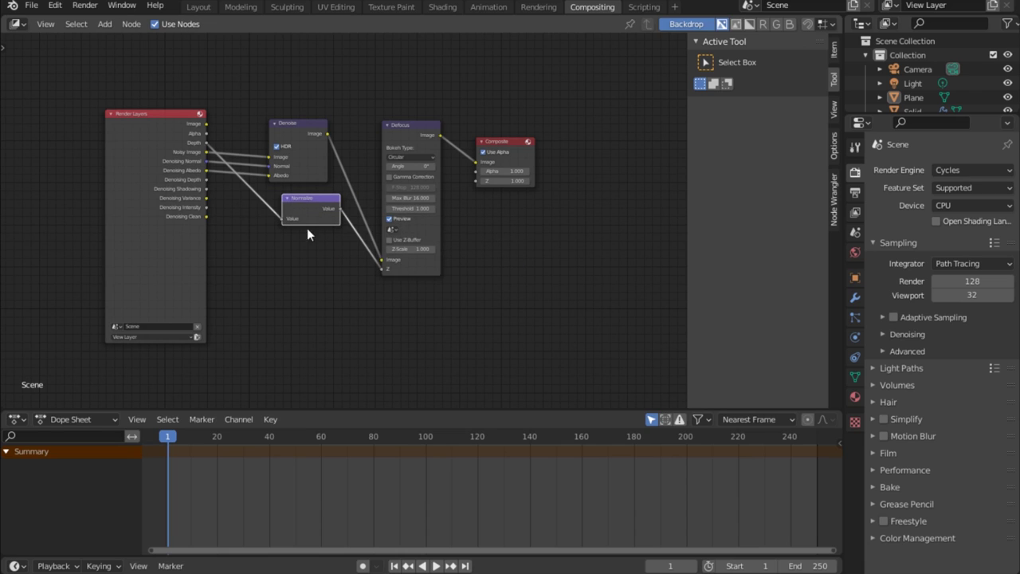
Adjust the Defocus node's Z-Scale value and return to the Layout workspace.
double_click(410, 248)
type("1.")
key("BackSpace")
left_click(412, 249)
type("9")
key("Return")
left_click(205, 6)
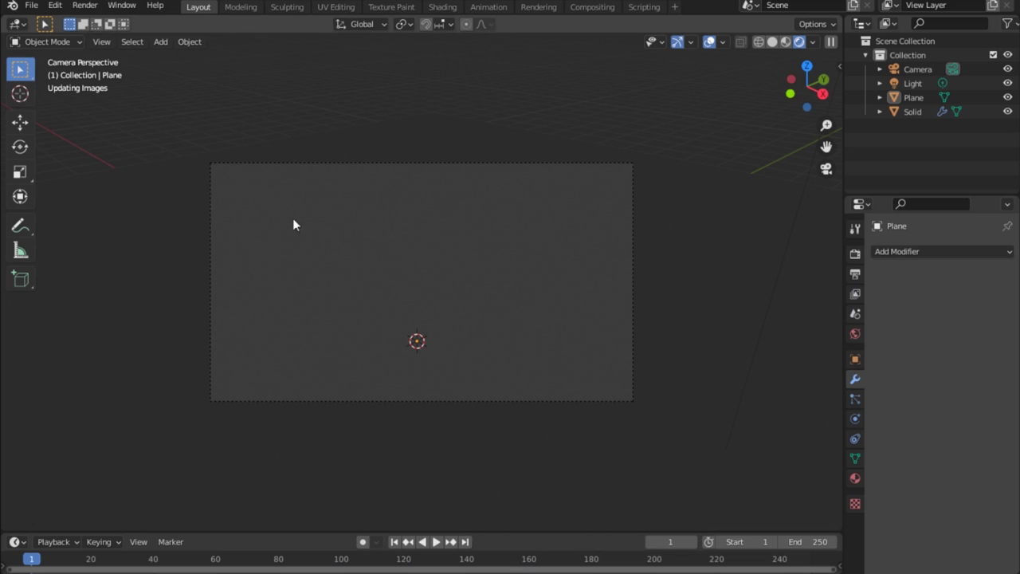